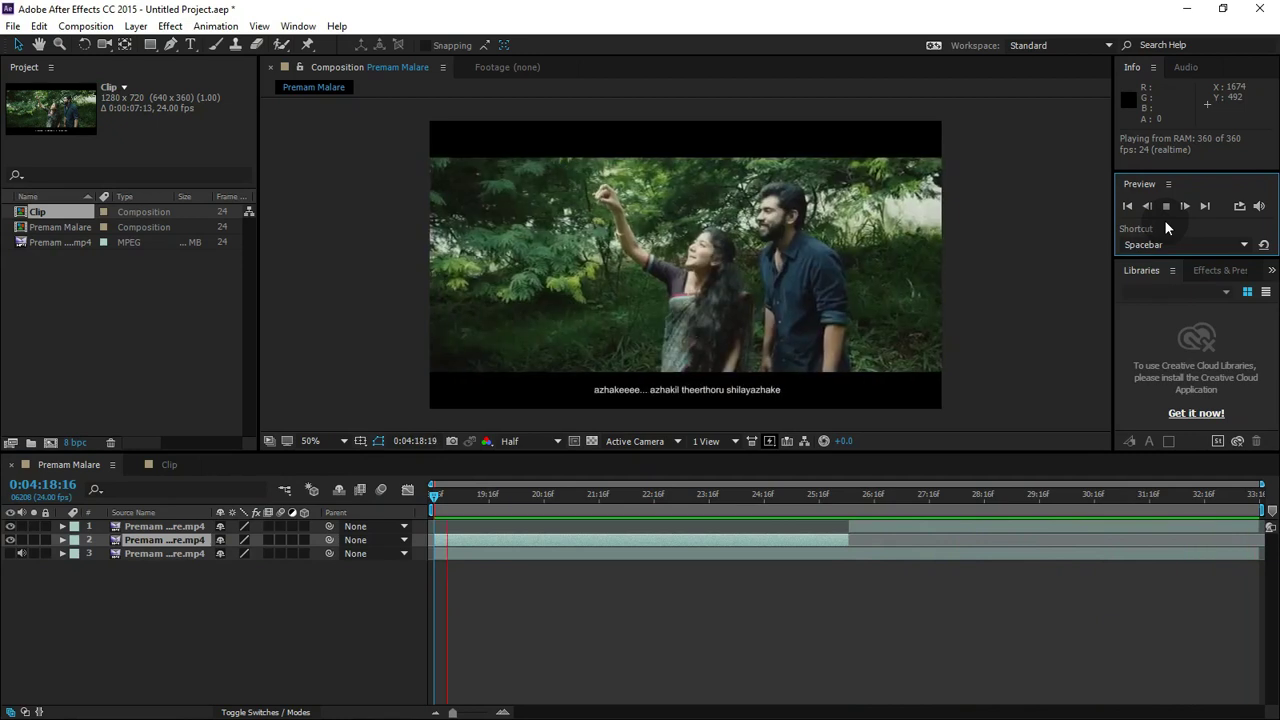
- Stop the clip preview and bring up After Effects from the desktop
left_click(1166, 207)
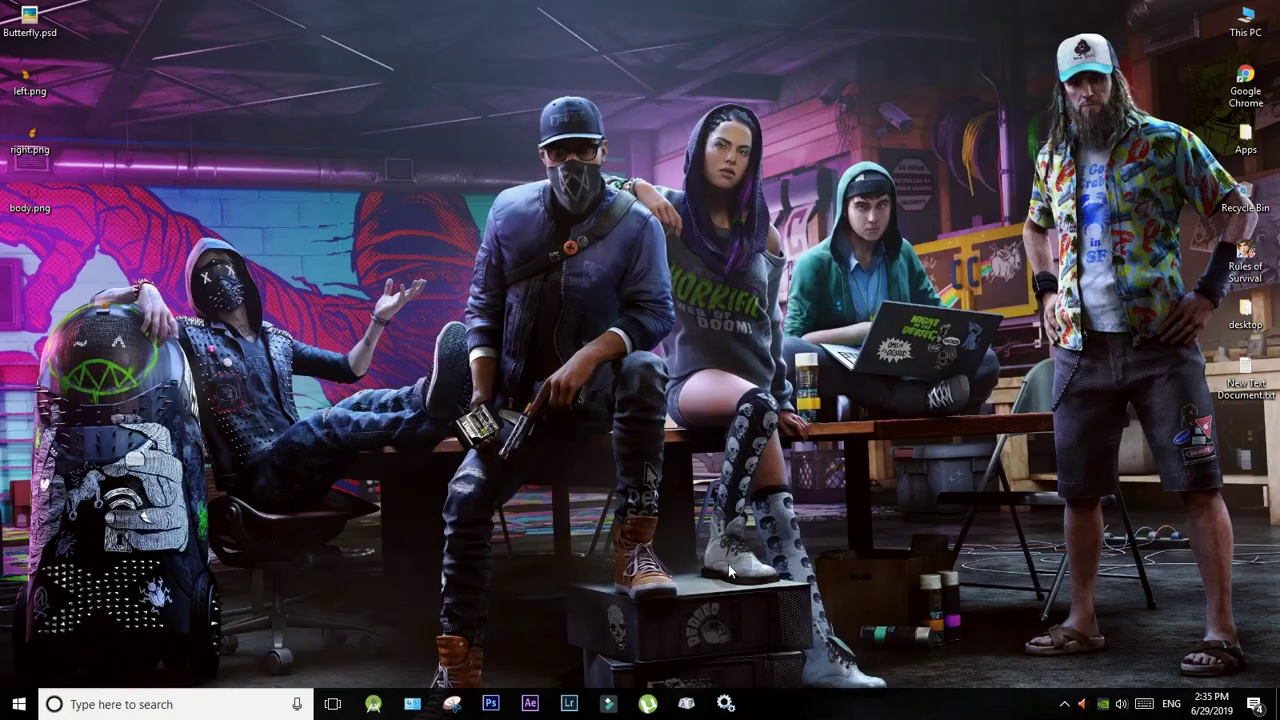
key("super+d")
left_click(530, 704)
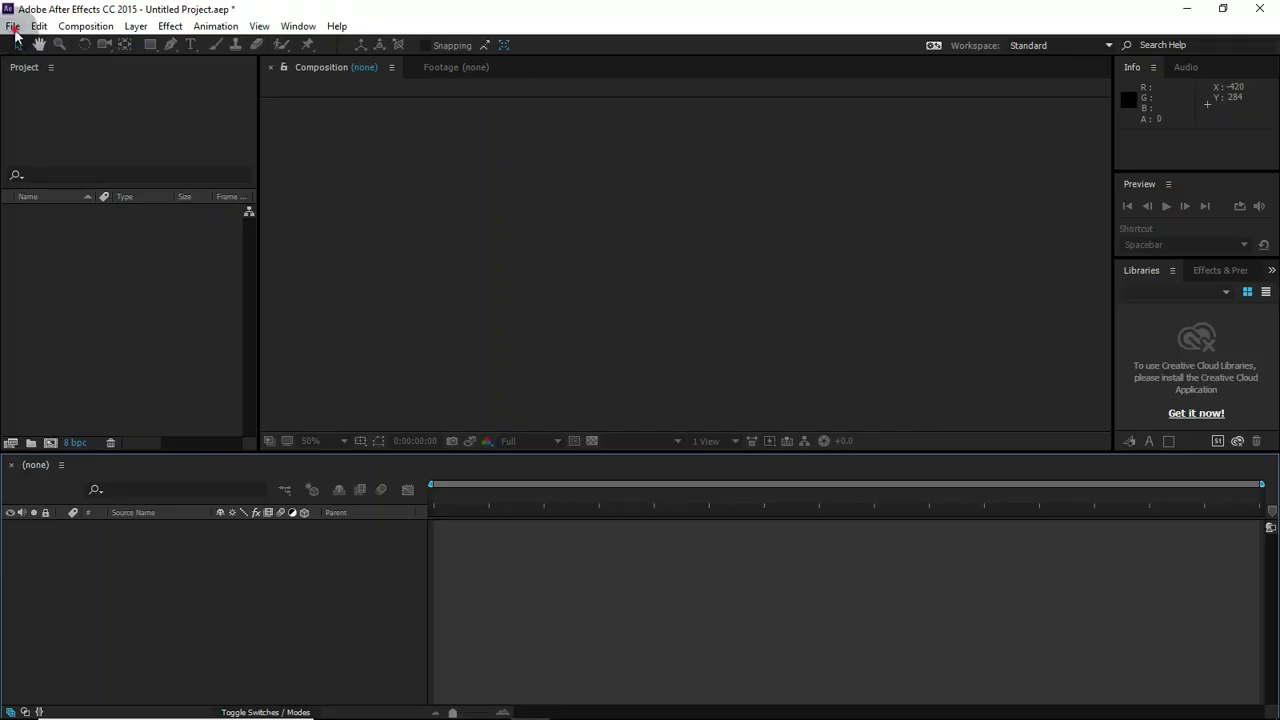
- Import body.png, left.png and right.png from the Desktop folder as footage
left_click(12, 26)
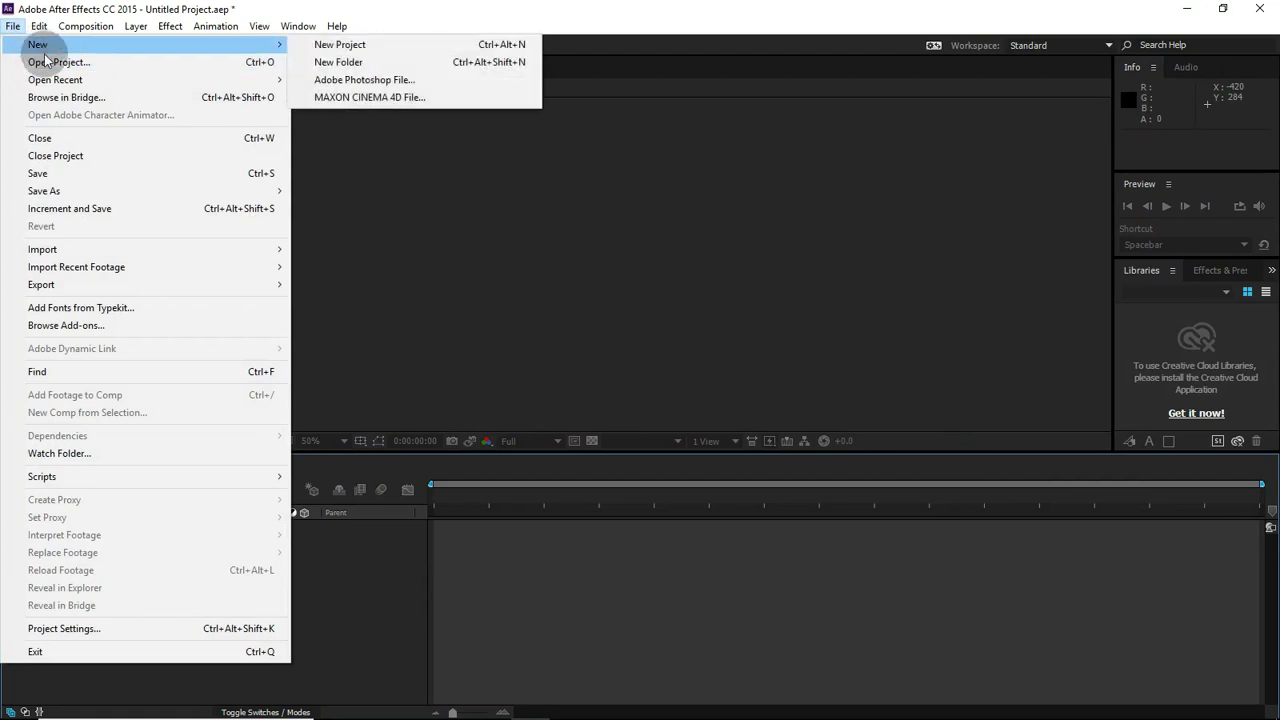
mouse_move(114, 255)
left_click(331, 250)
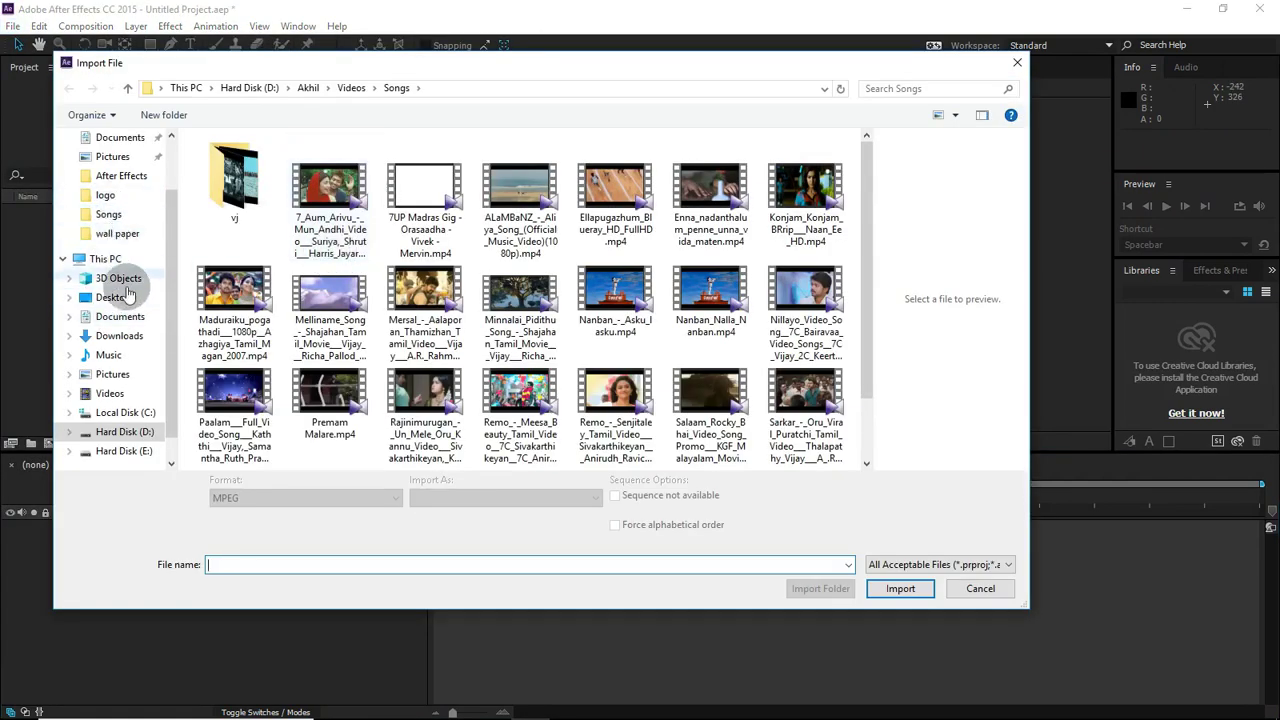
left_click(110, 297)
left_click(664, 205)
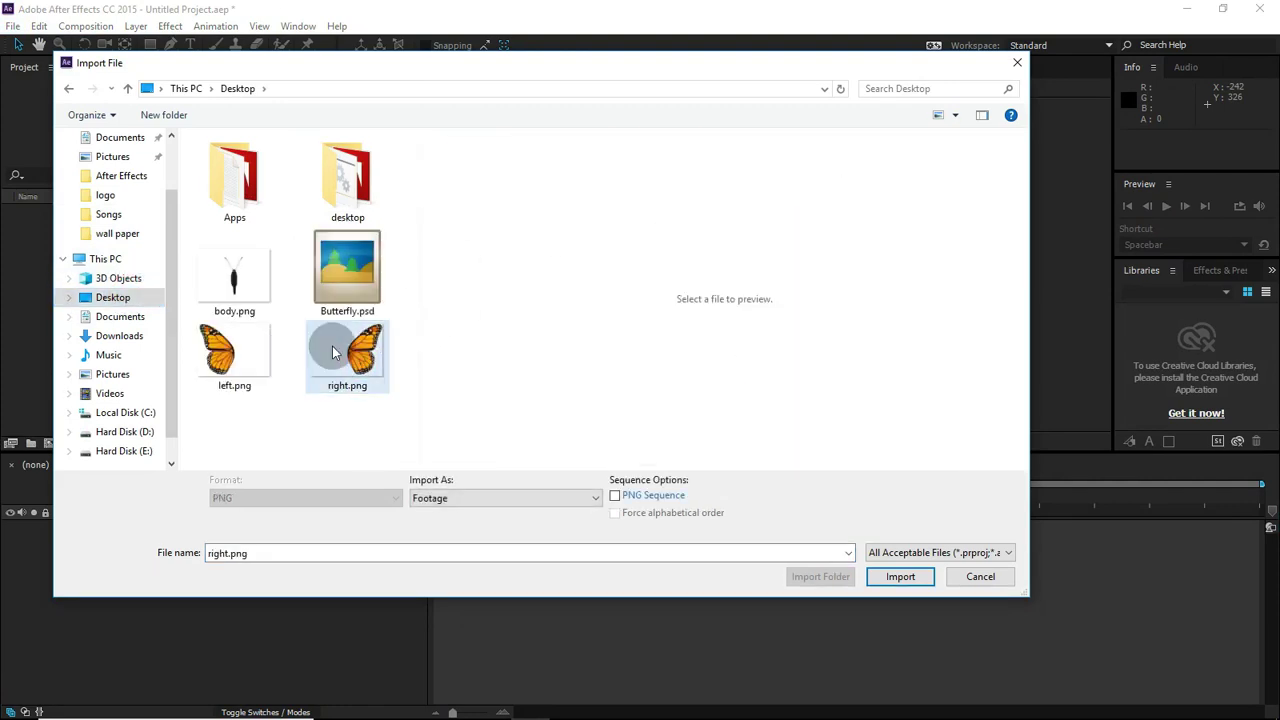
left_click(240, 352, "ctrl")
left_click(242, 290, "ctrl")
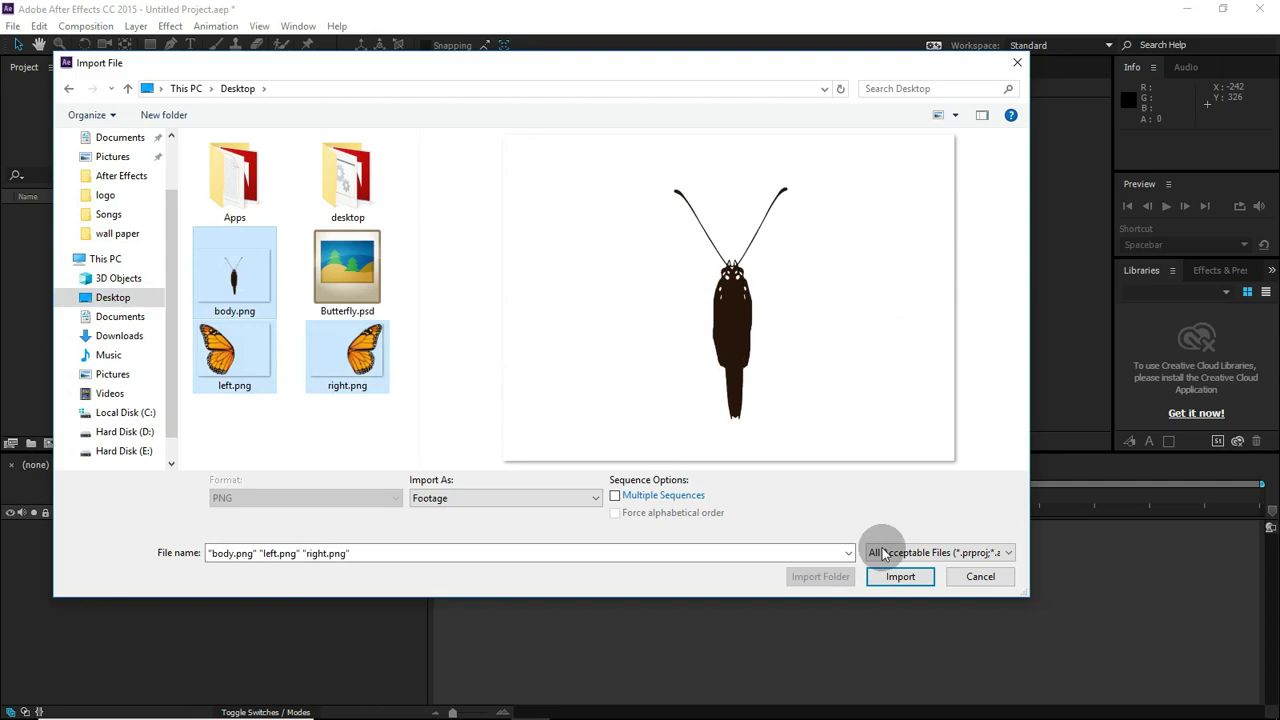
left_click(900, 576)
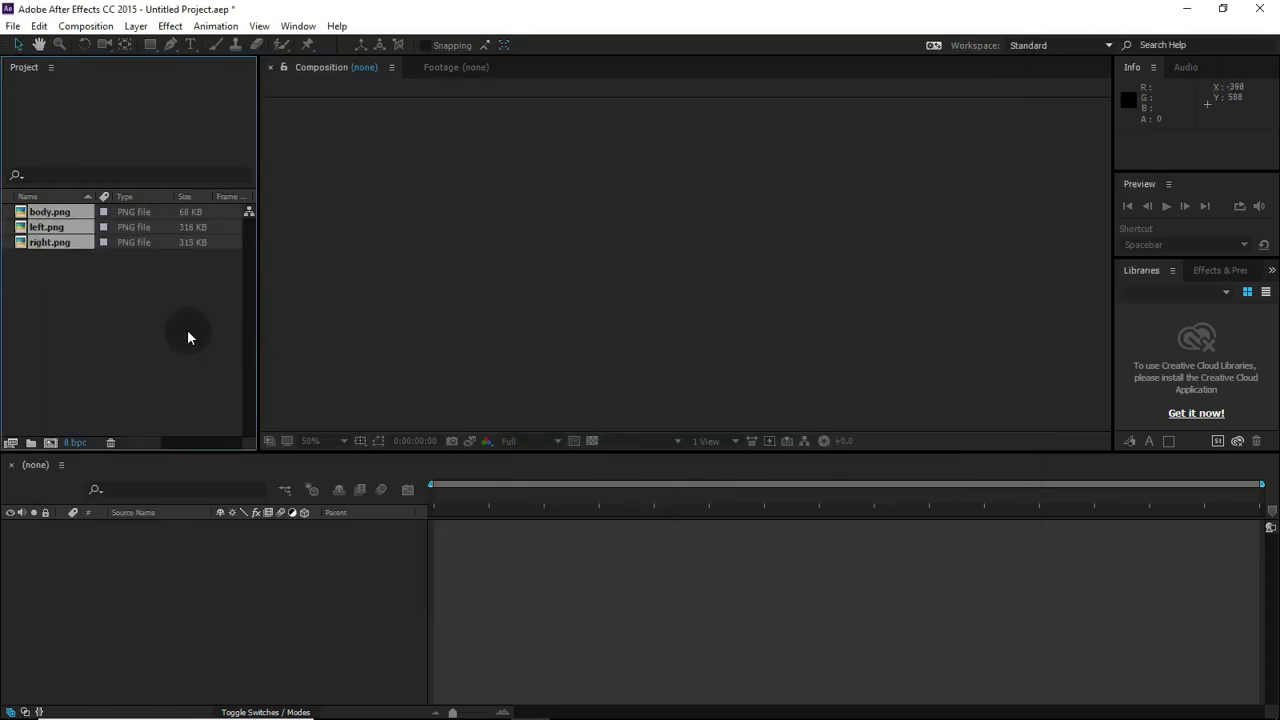
left_click(126, 321)
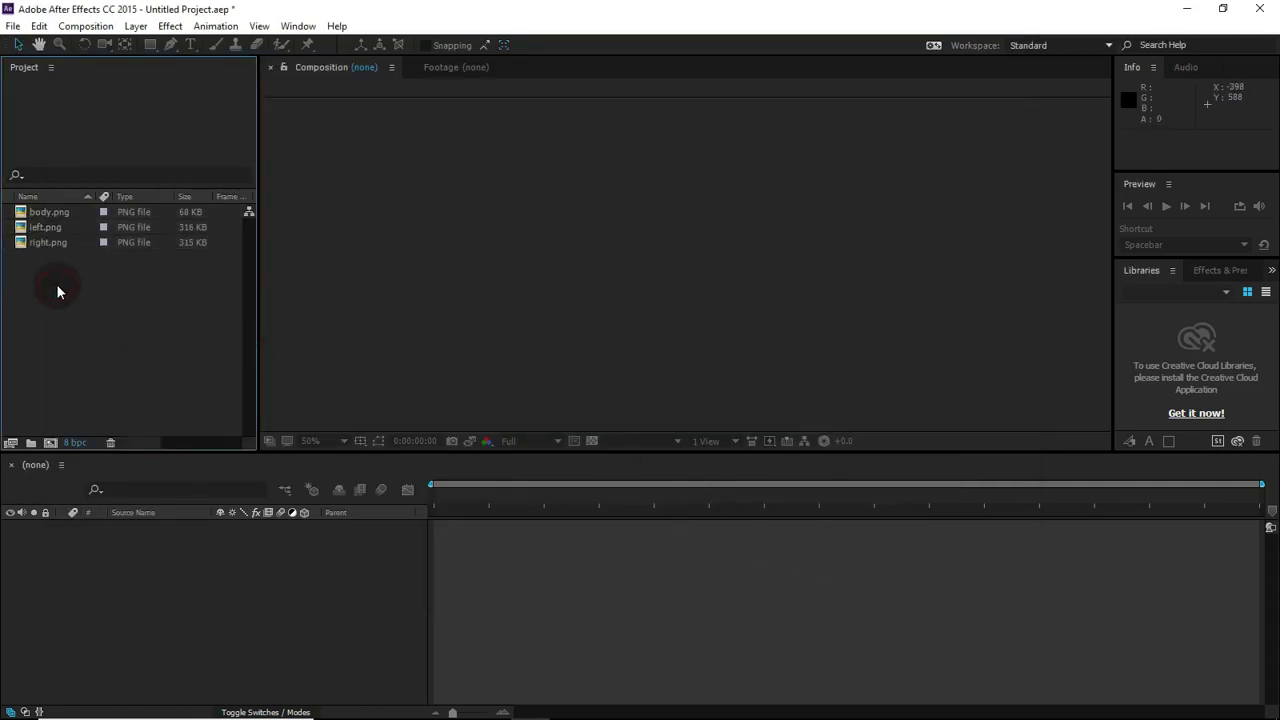
- Create a composition from body.png and add left.png and right.png as layers beneath it
left_click_drag(46, 212, 54, 442)
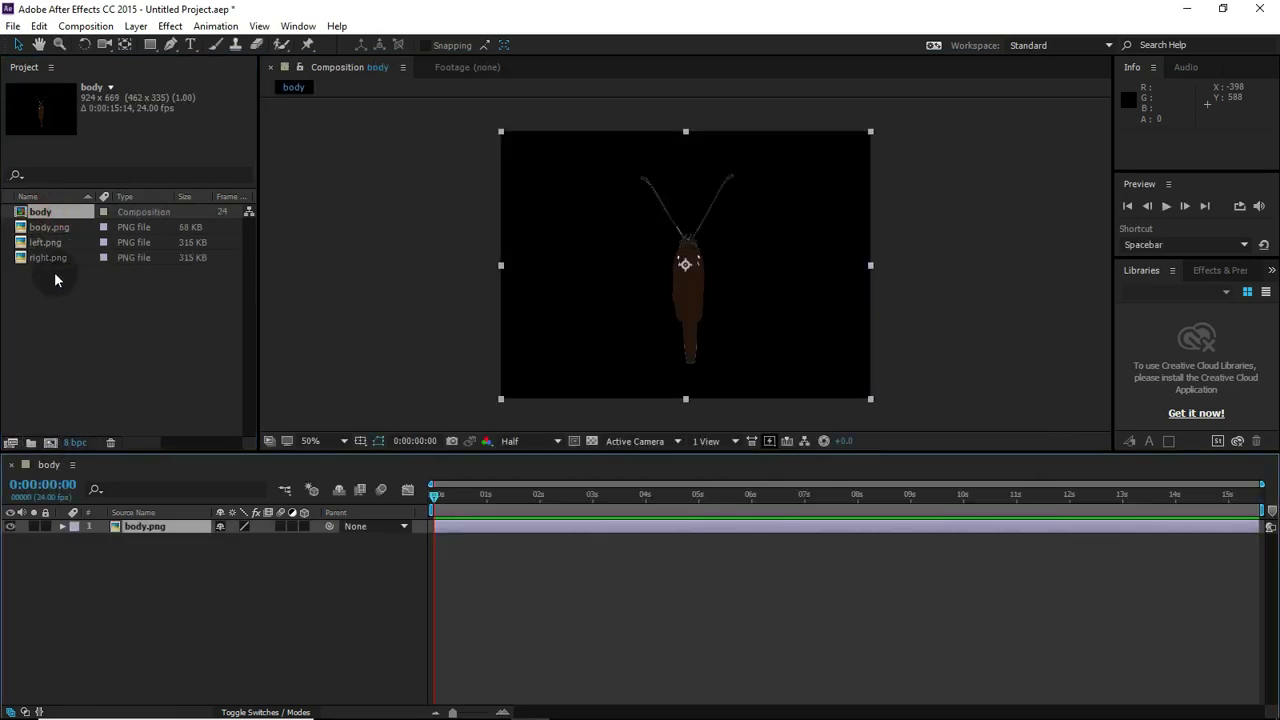
left_click_drag(54, 270, 68, 244)
left_click_drag(68, 244, 80, 556)
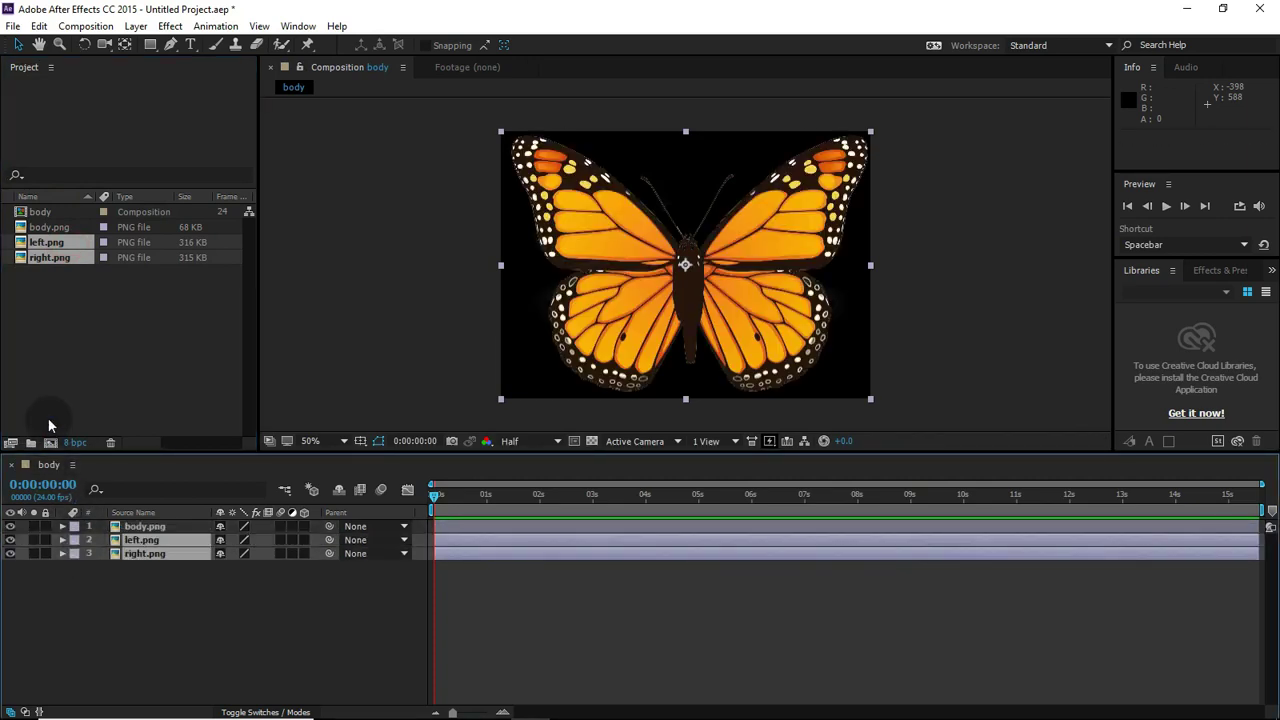
- Rename the body composition as Butterfly
left_click(40, 212)
right_click(42, 212)
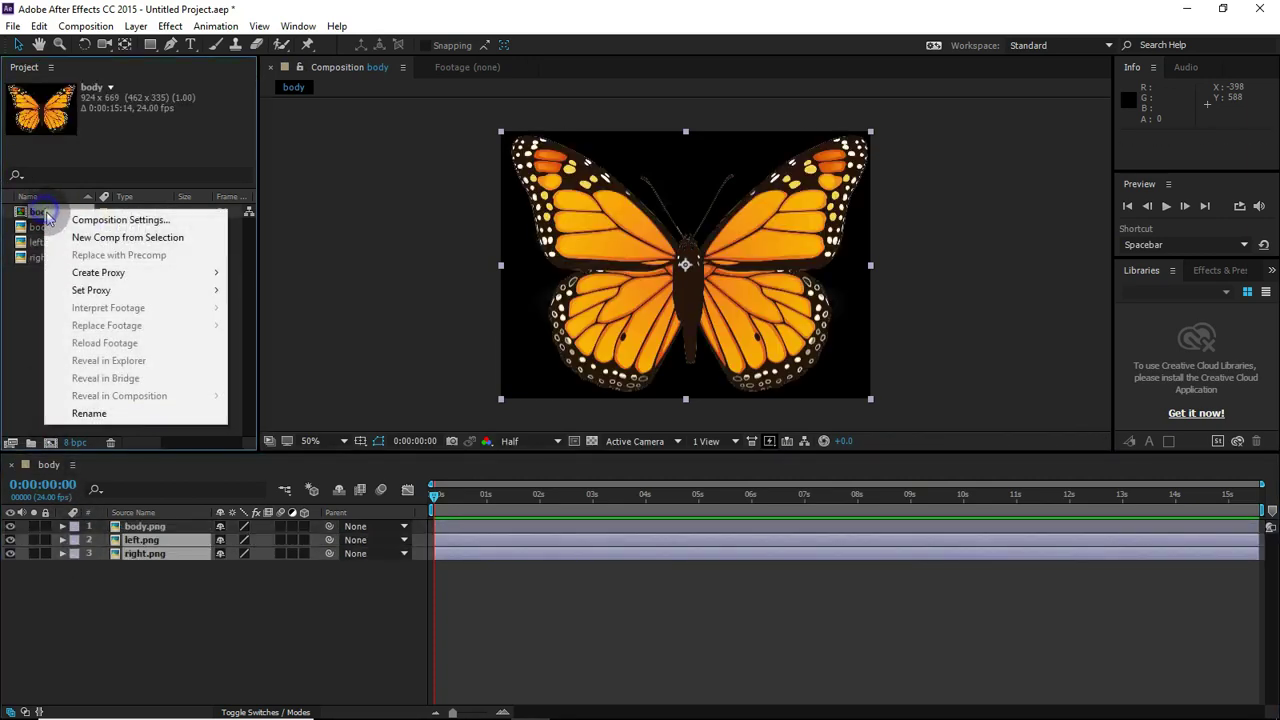
left_click(134, 420)
type("Butterfly")
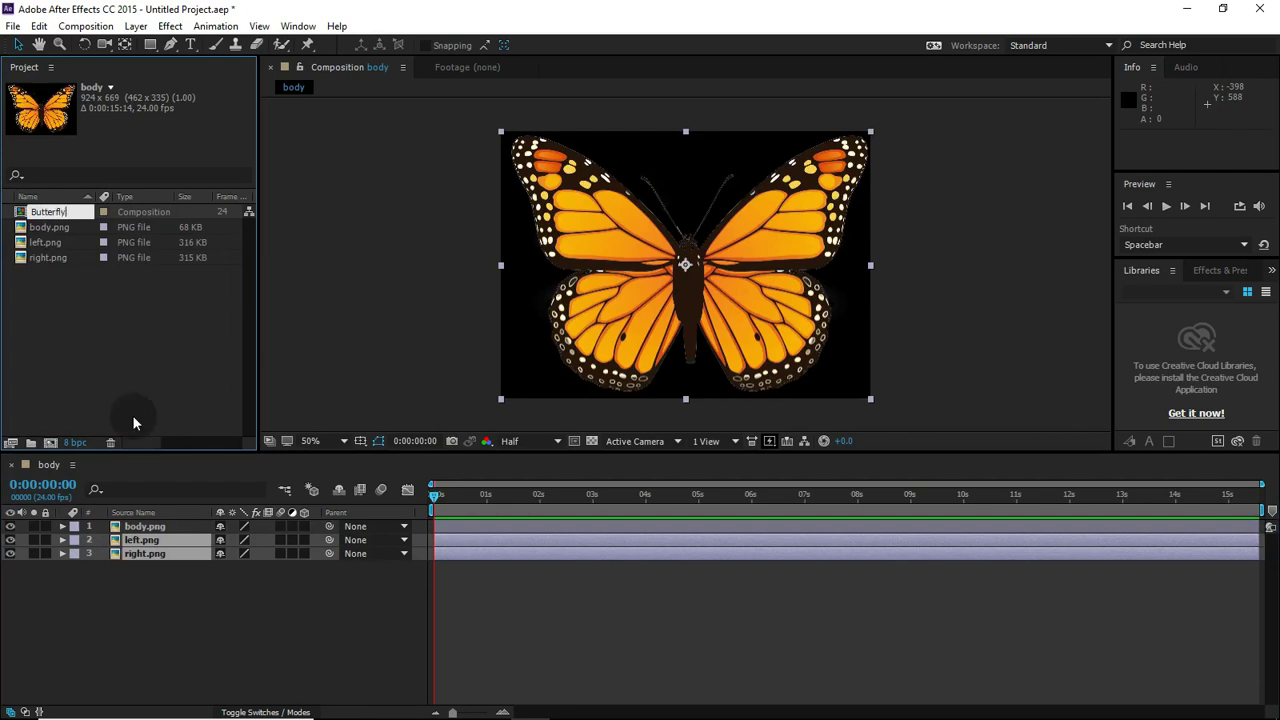
key("Return")
left_click(100, 368)
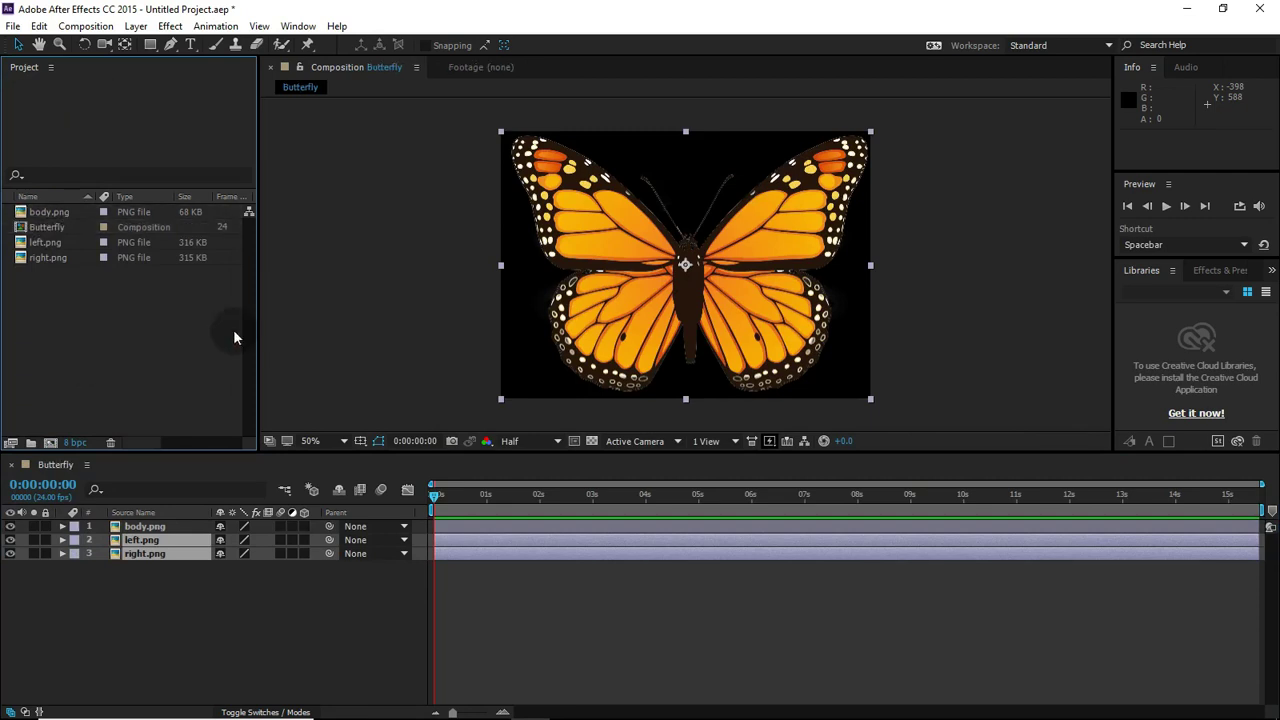
- Add a null object to the Butterfly composition
left_click(170, 588)
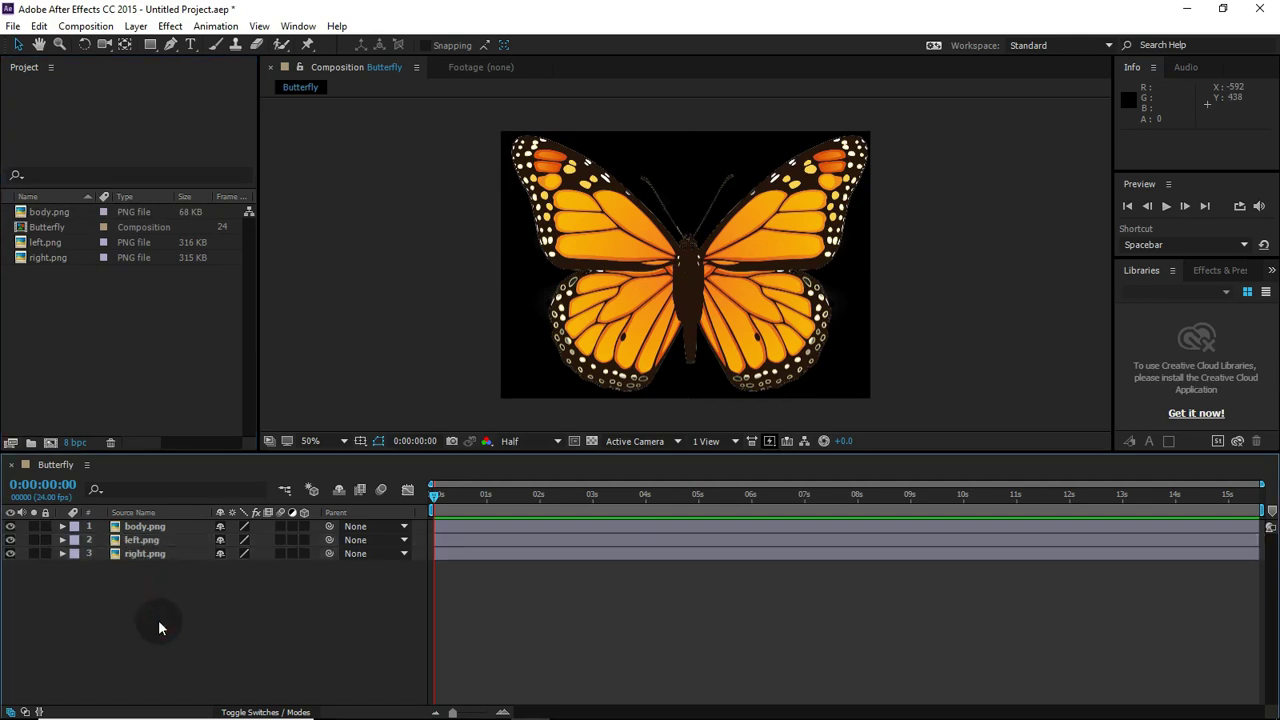
right_click(157, 628)
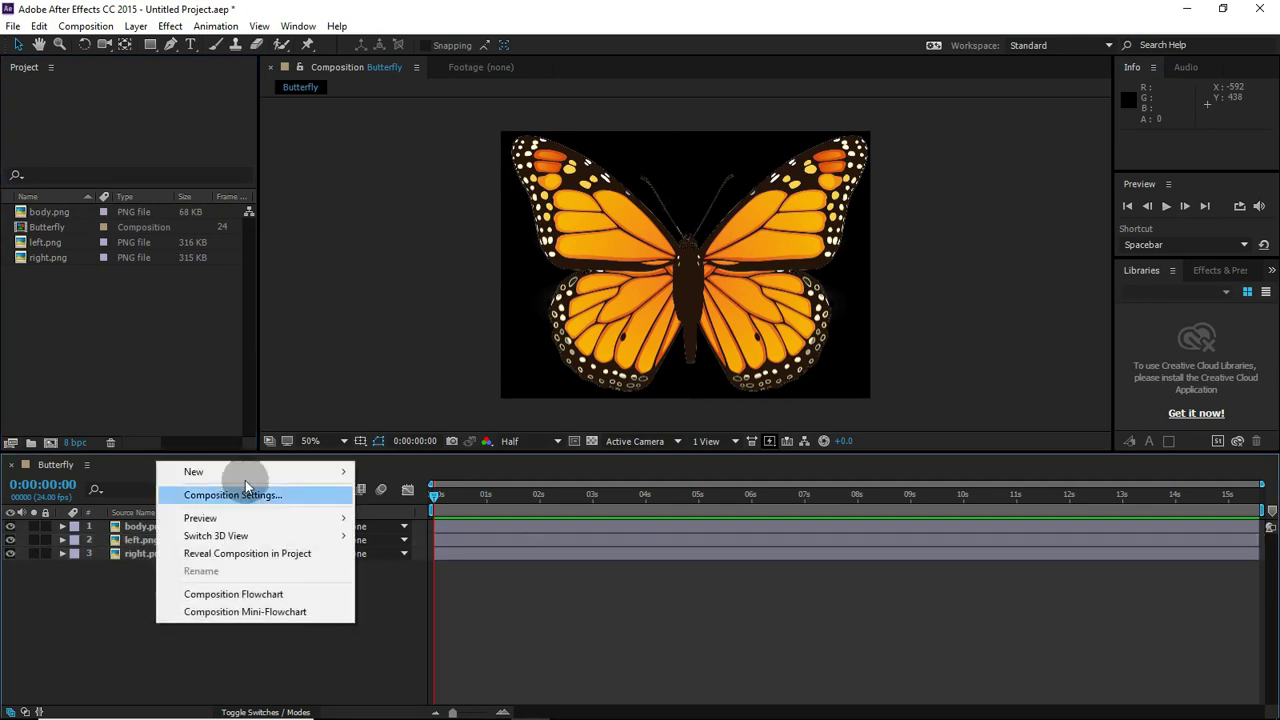
mouse_move(251, 473)
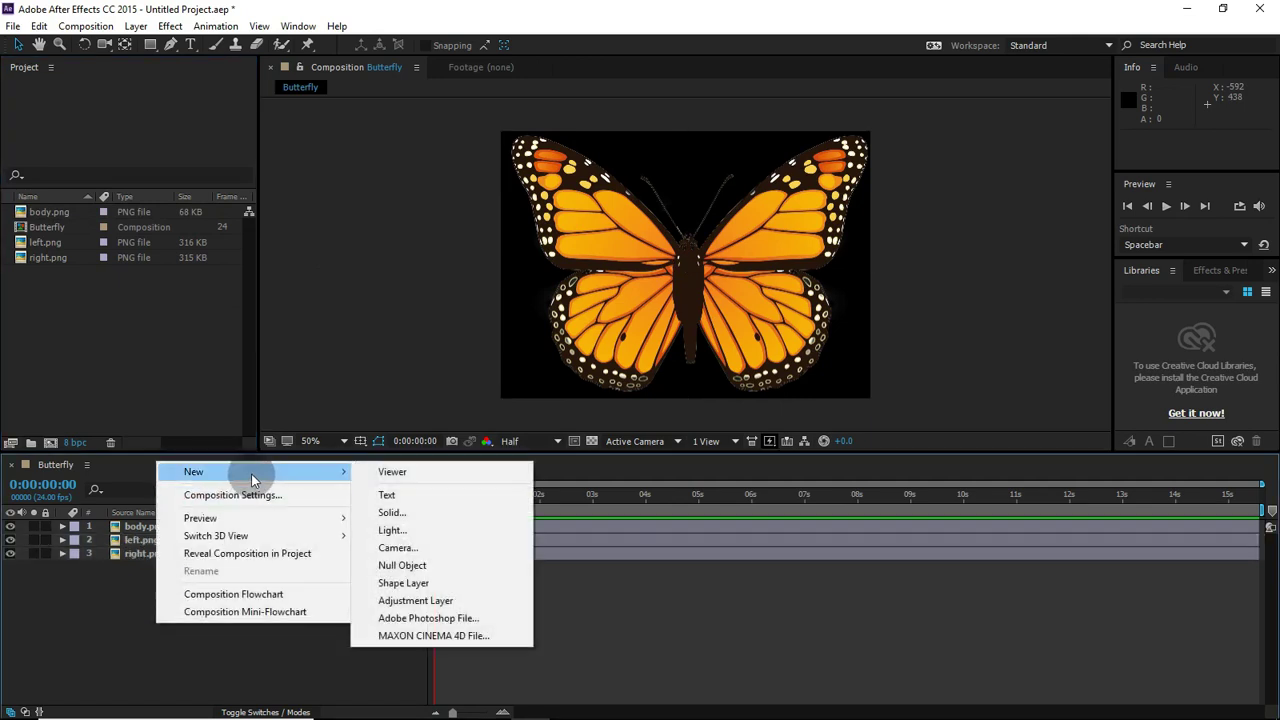
left_click(427, 566)
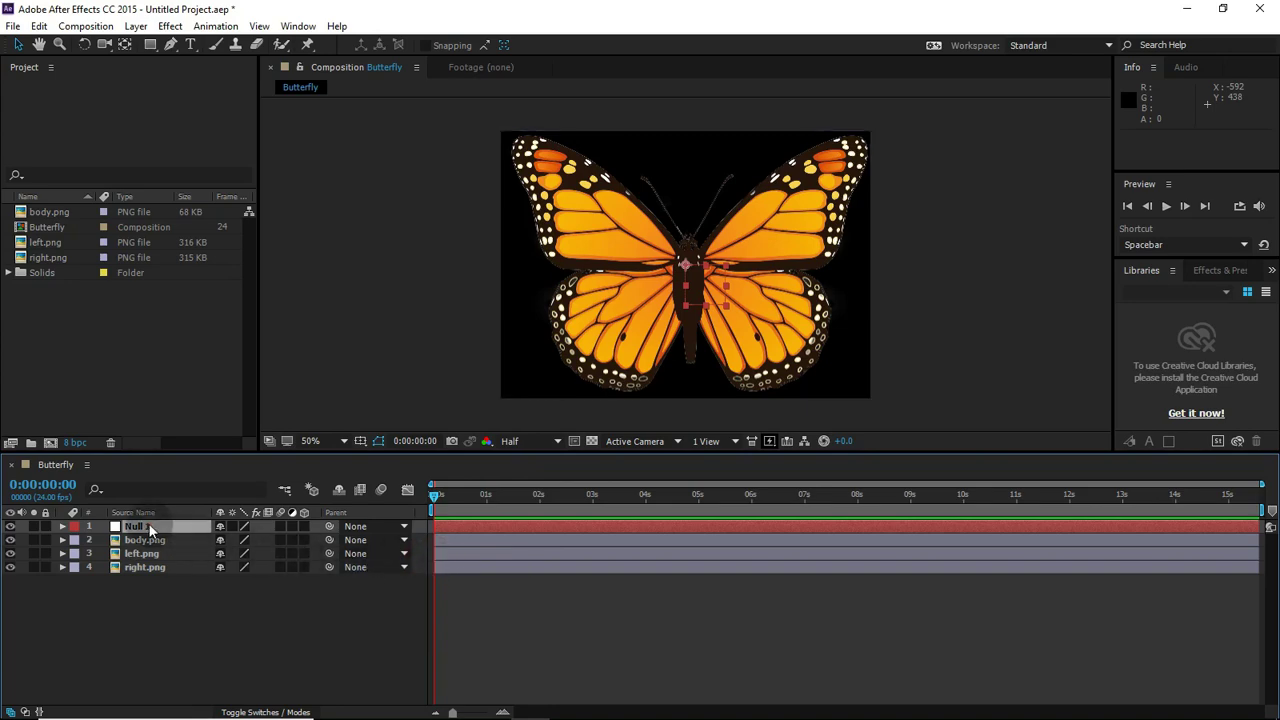
- Rename the null layer as Animation
double_click(149, 526)
right_click(152, 527)
left_click(205, 705)
type("A")
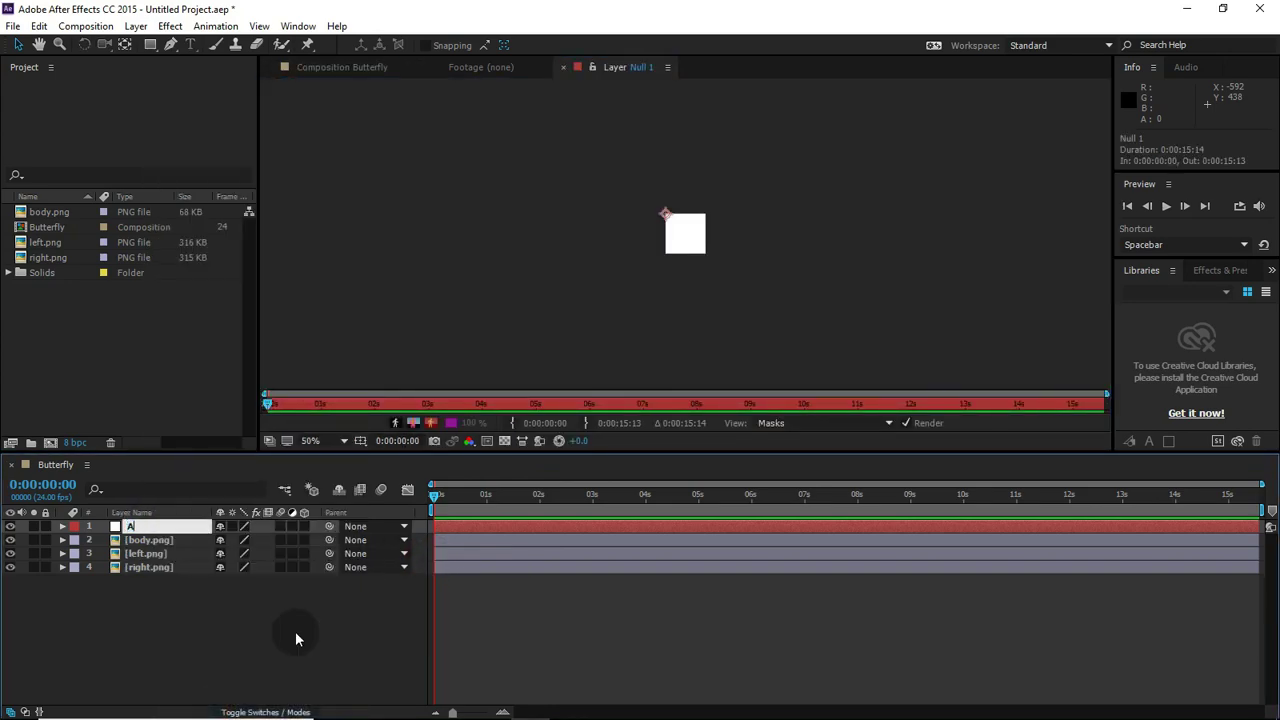
type("nimation")
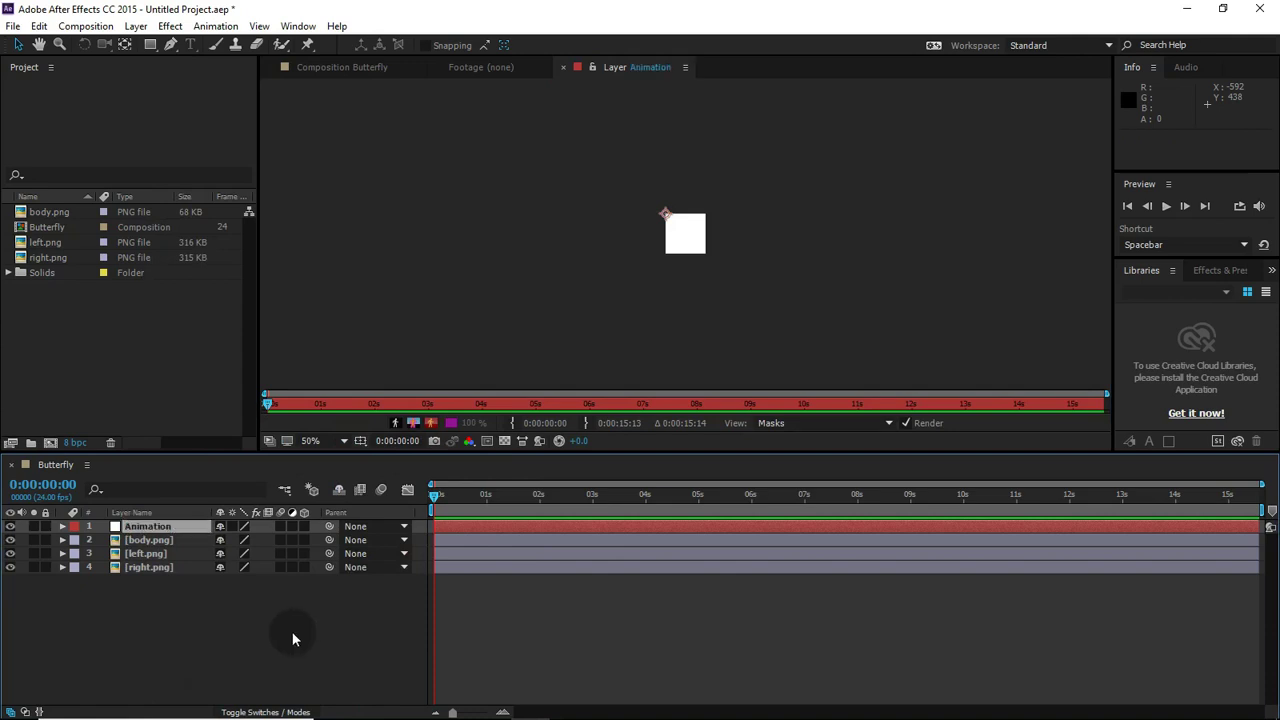
left_click(277, 634)
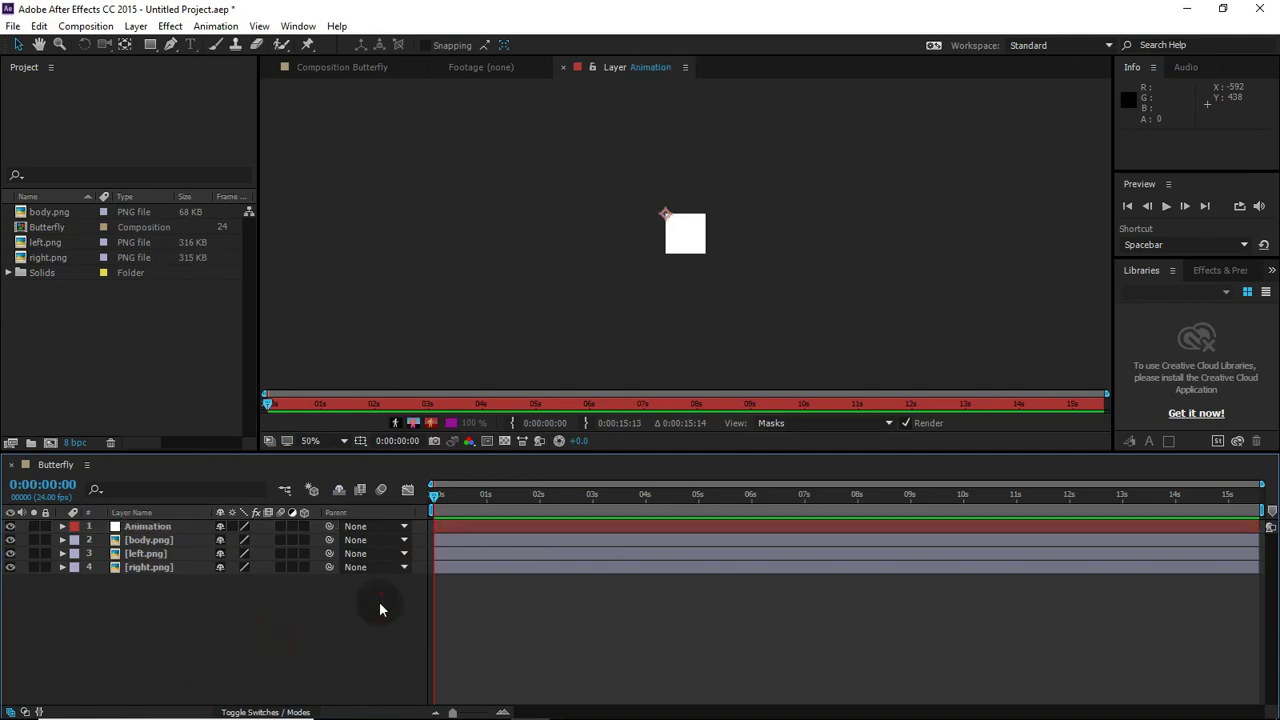
- Find the Slider Control effect and apply it twice to the Animation null, with the Butterfly composition in view
left_click(1207, 271)
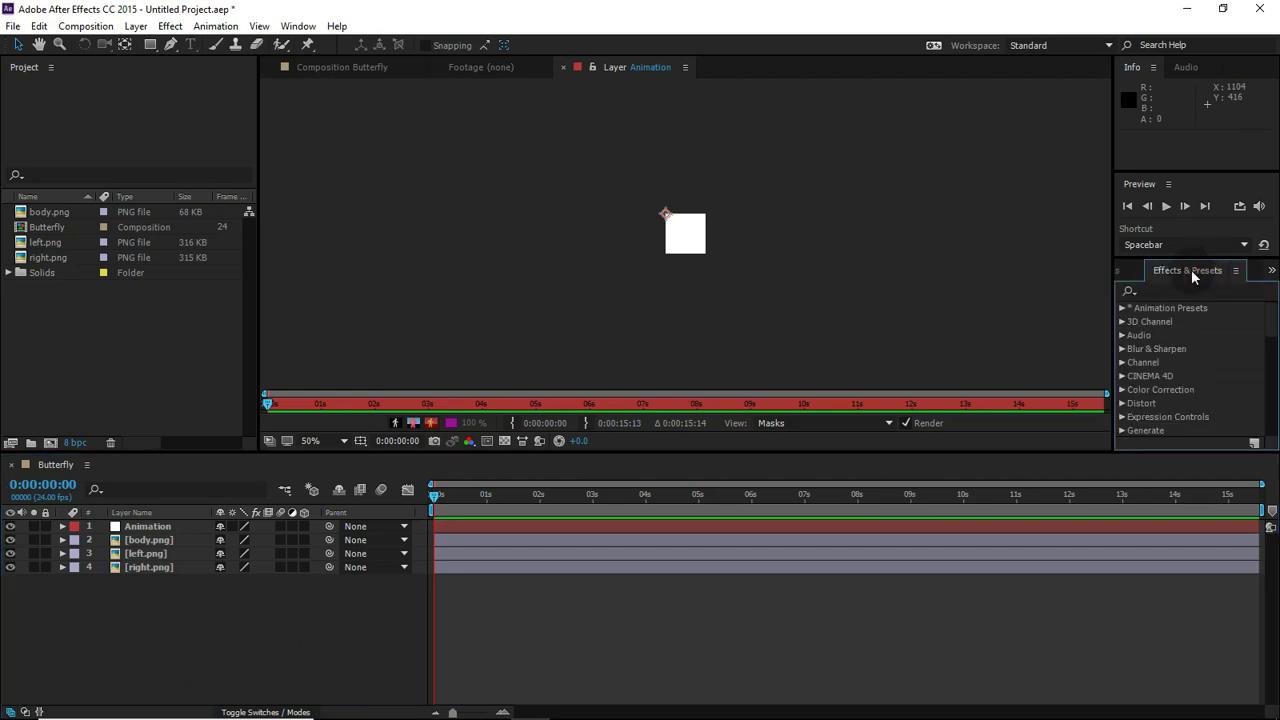
left_click(352, 68)
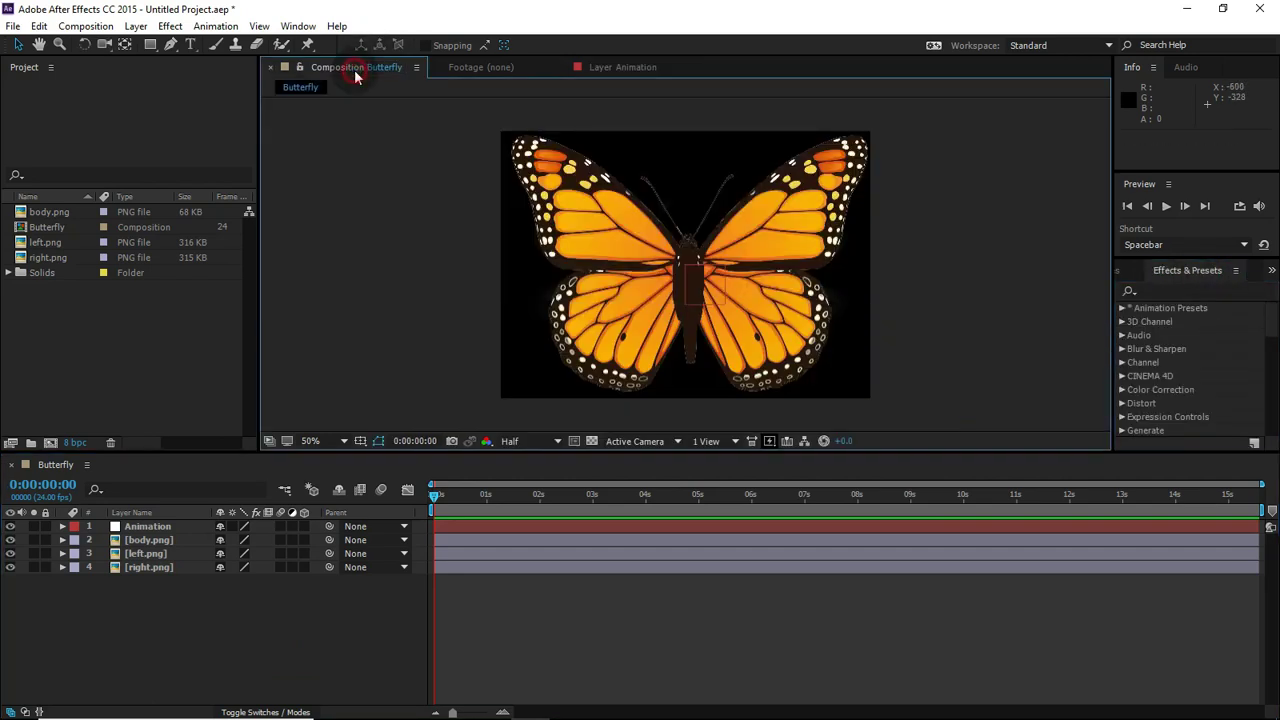
left_click(1198, 291)
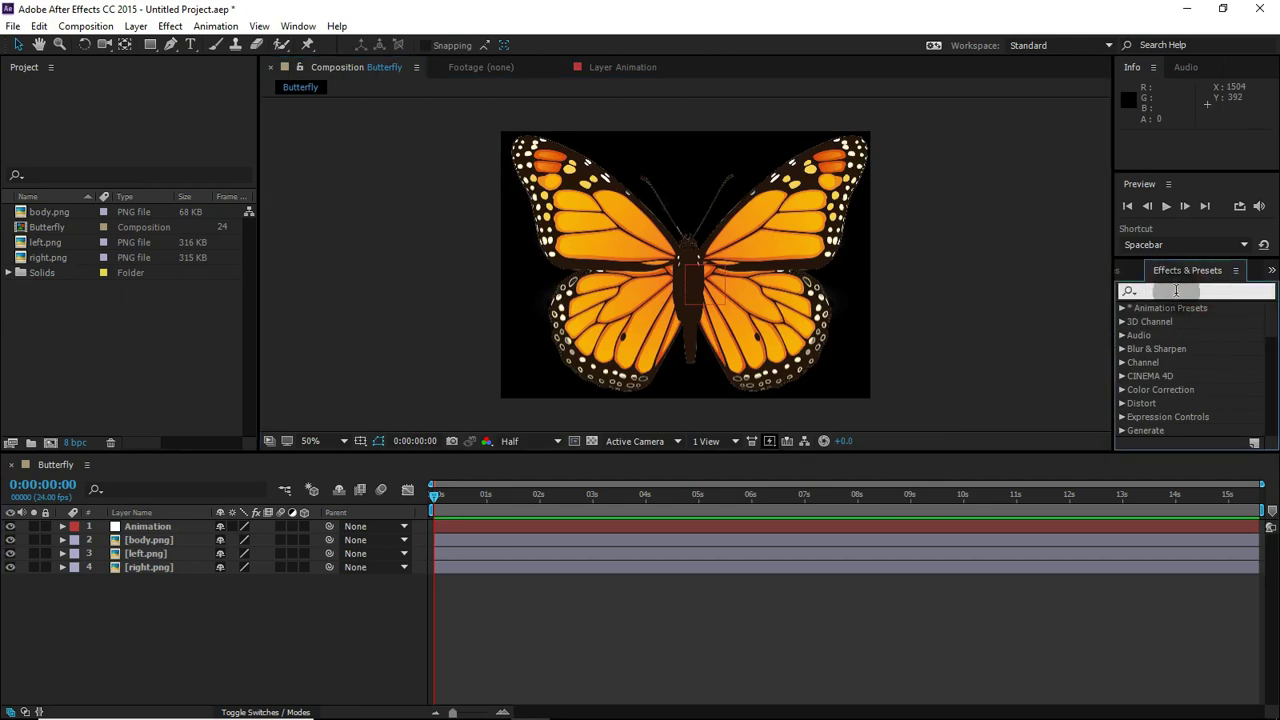
type("slider")
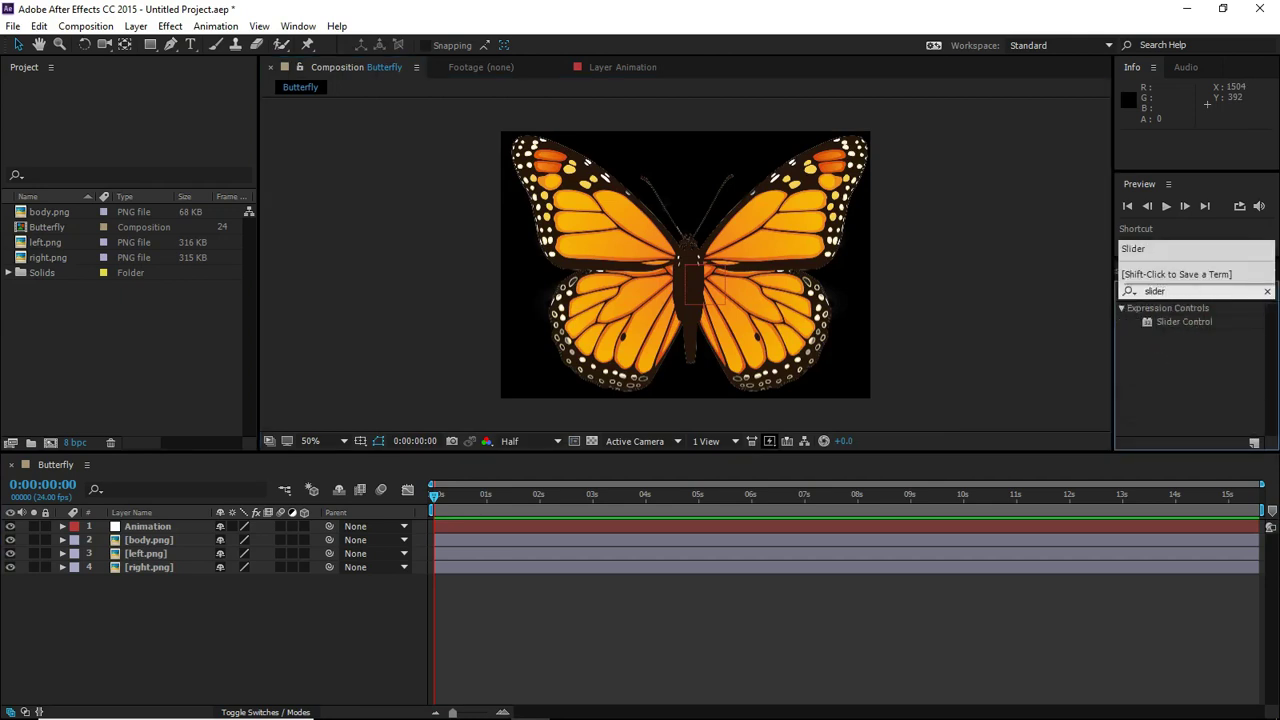
left_click(1182, 322)
left_click_drag(1182, 322, 197, 522)
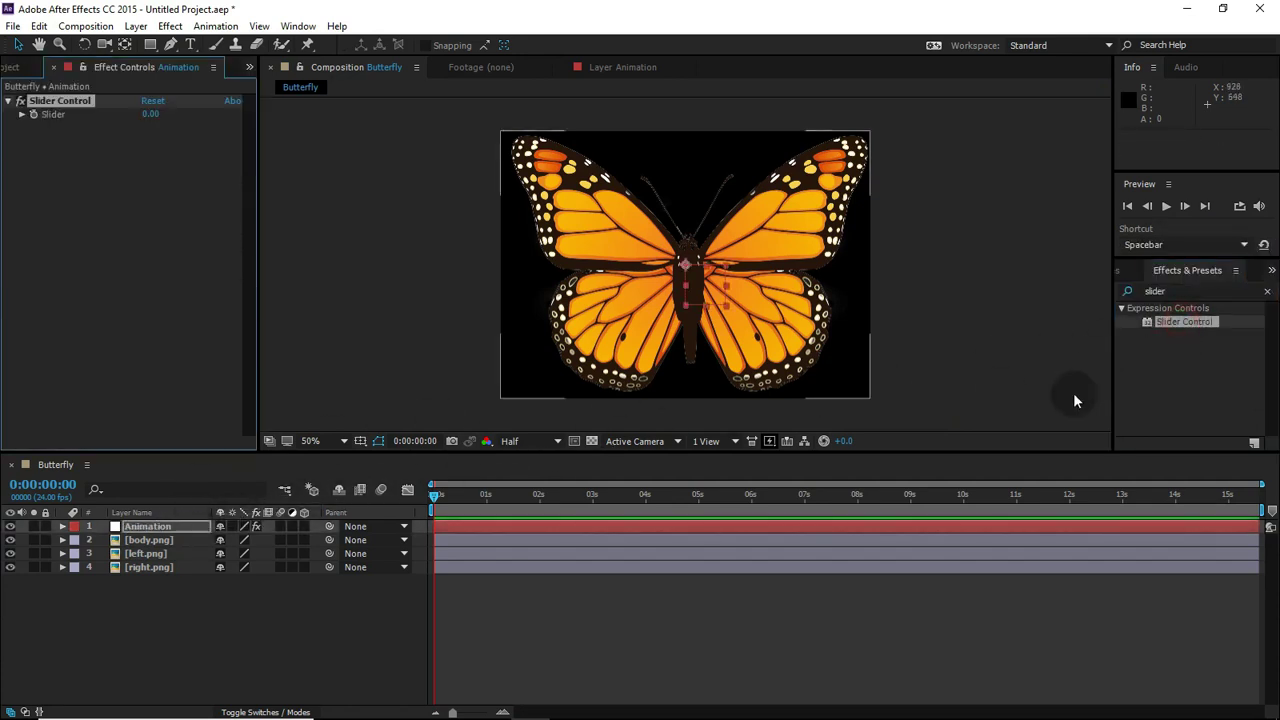
left_click_drag(1182, 327, 180, 535)
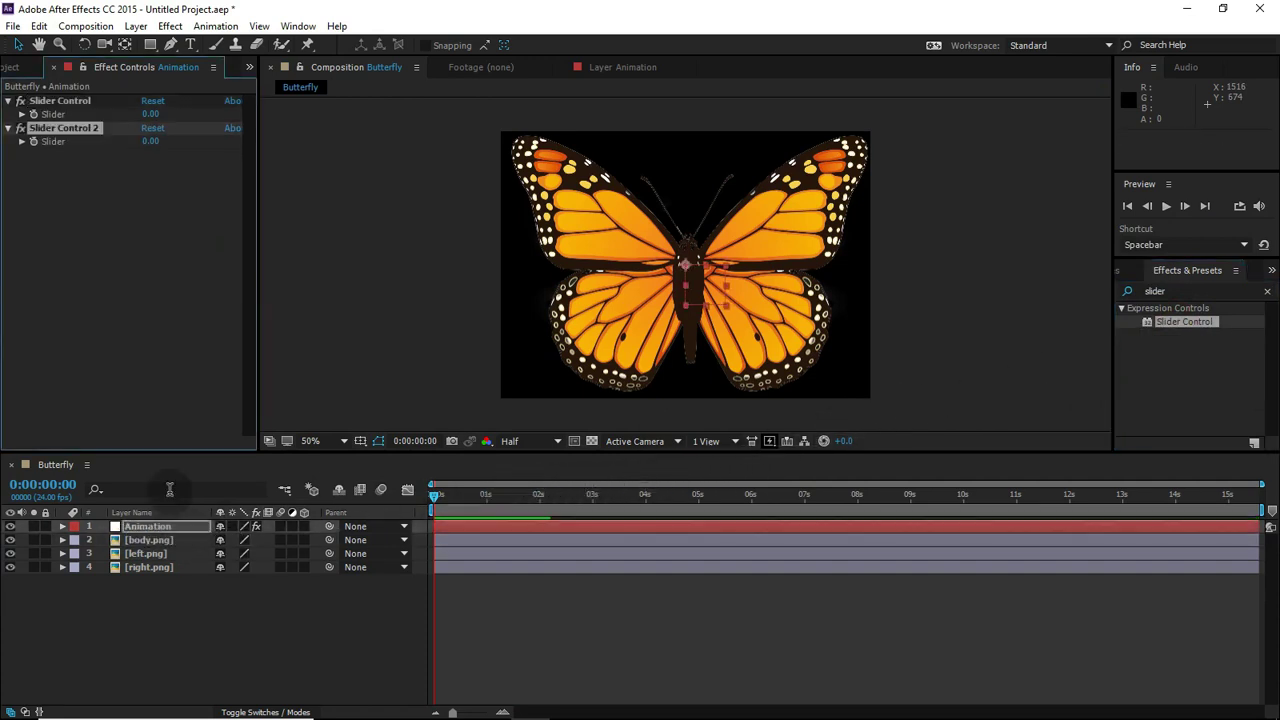
- Rename the first Slider Control on the Animation layer as Flap
left_click(47, 104)
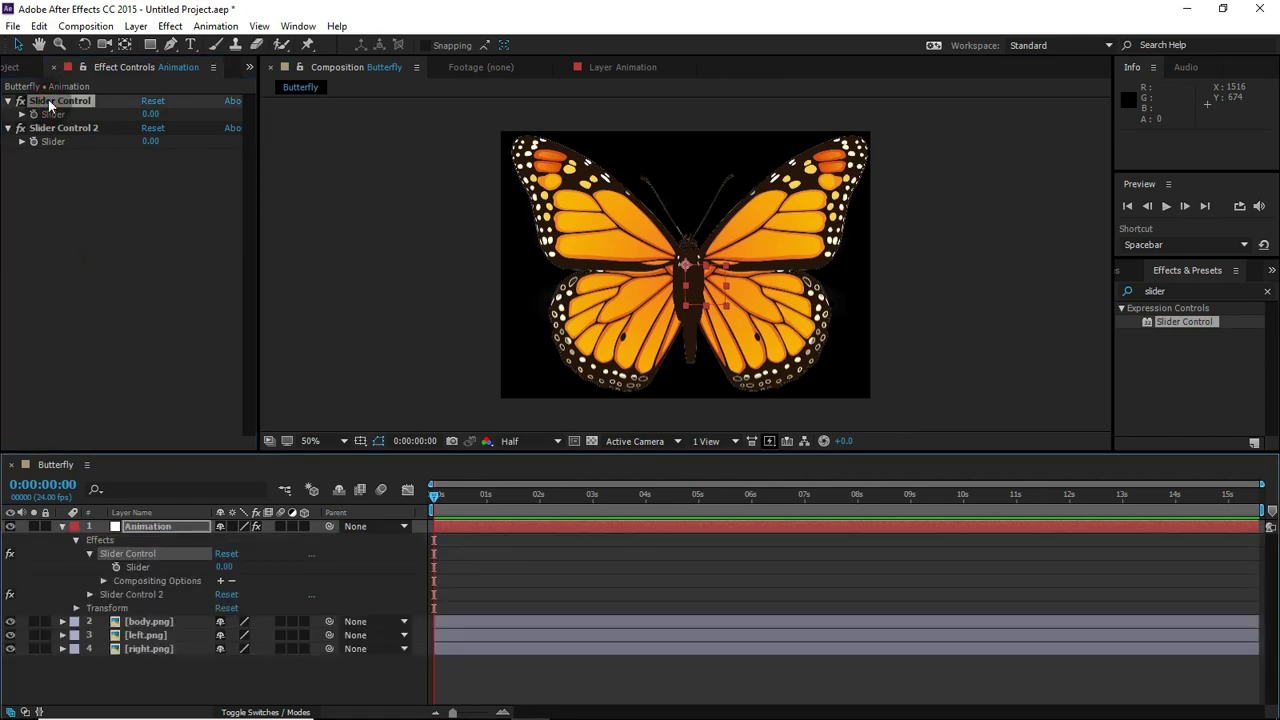
left_click(44, 104)
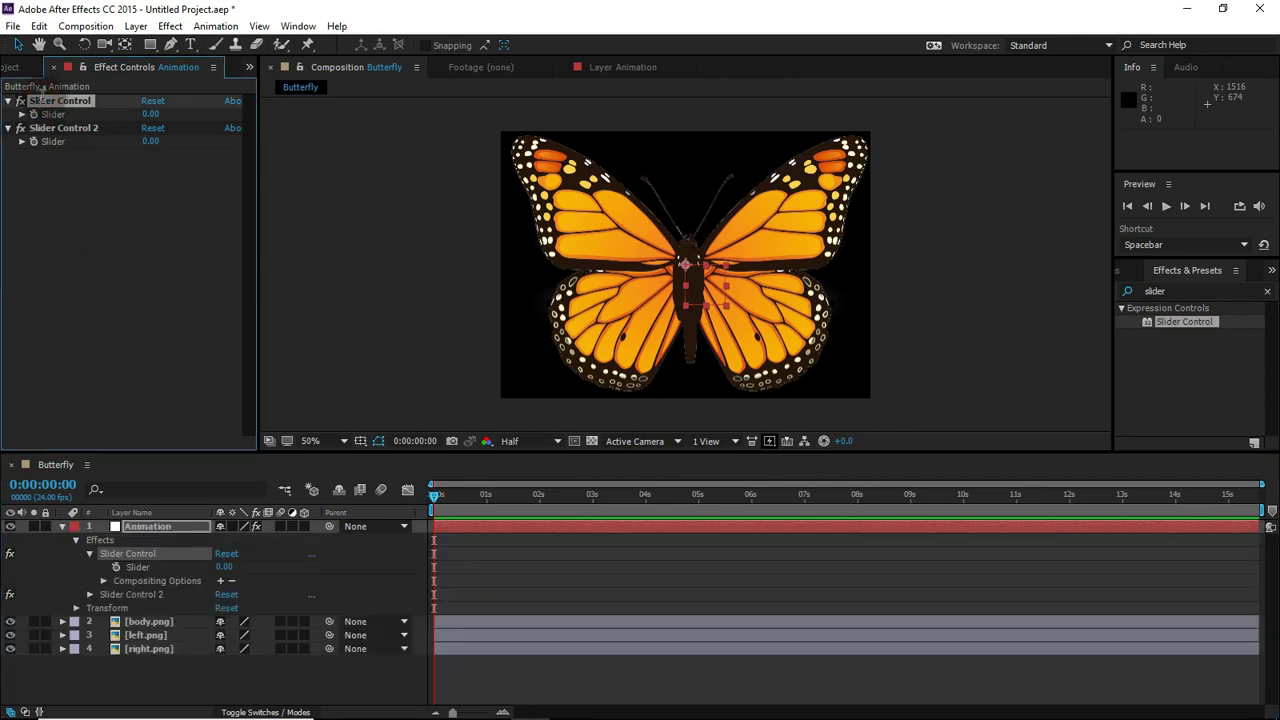
key("Return")
type("Flap")
key("Return")
- Rename the second Slider Control on the Animation layer as Speed
left_click(58, 128)
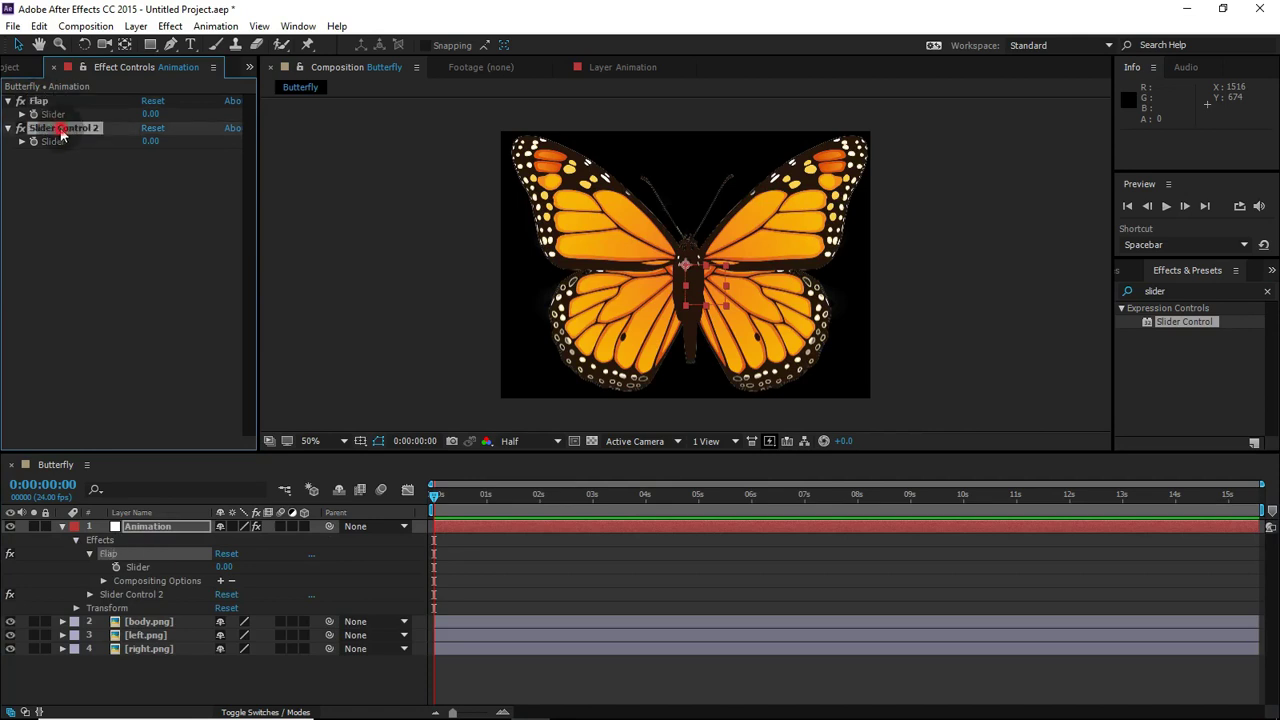
key("Return")
type("Speed")
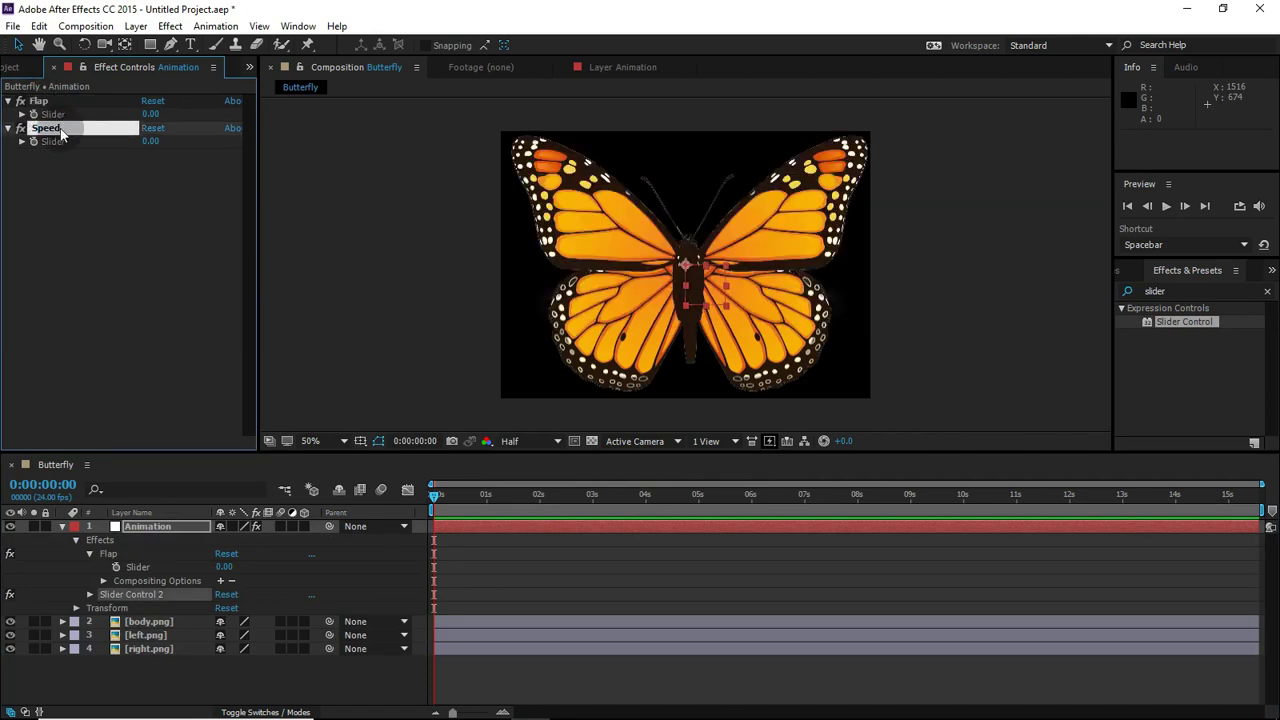
key("Return")
left_click(67, 259)
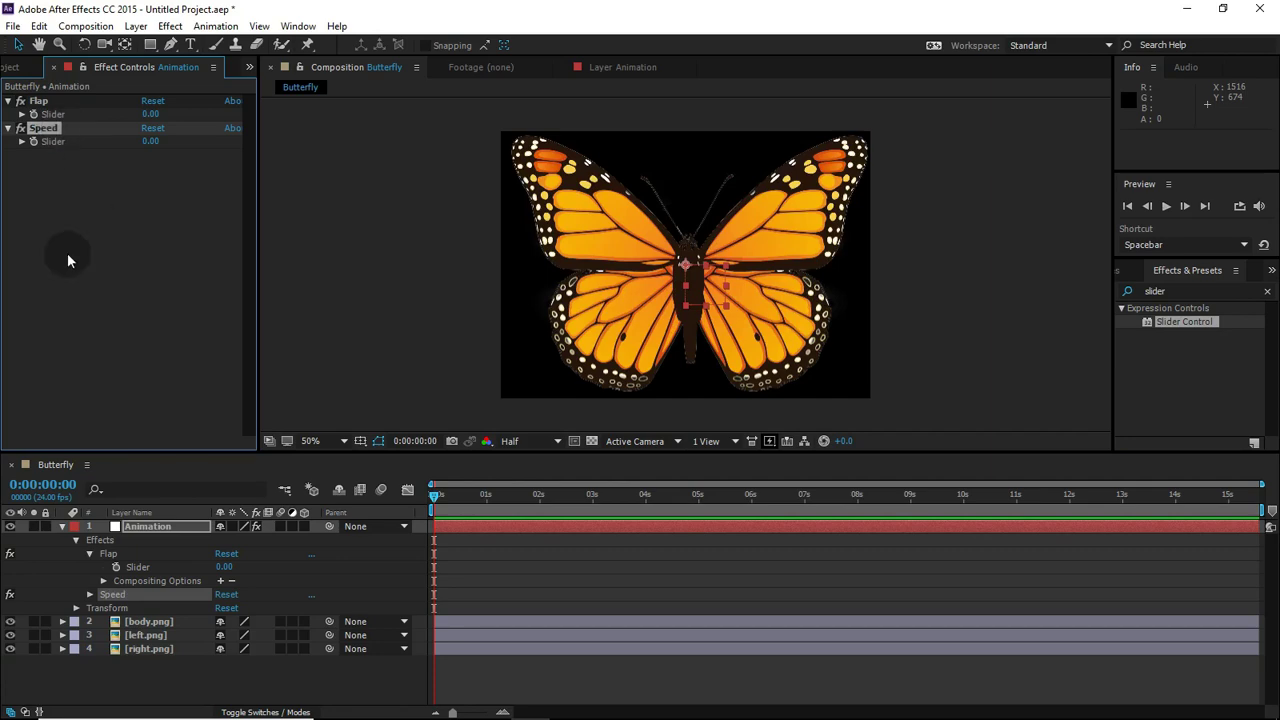
left_click(90, 580)
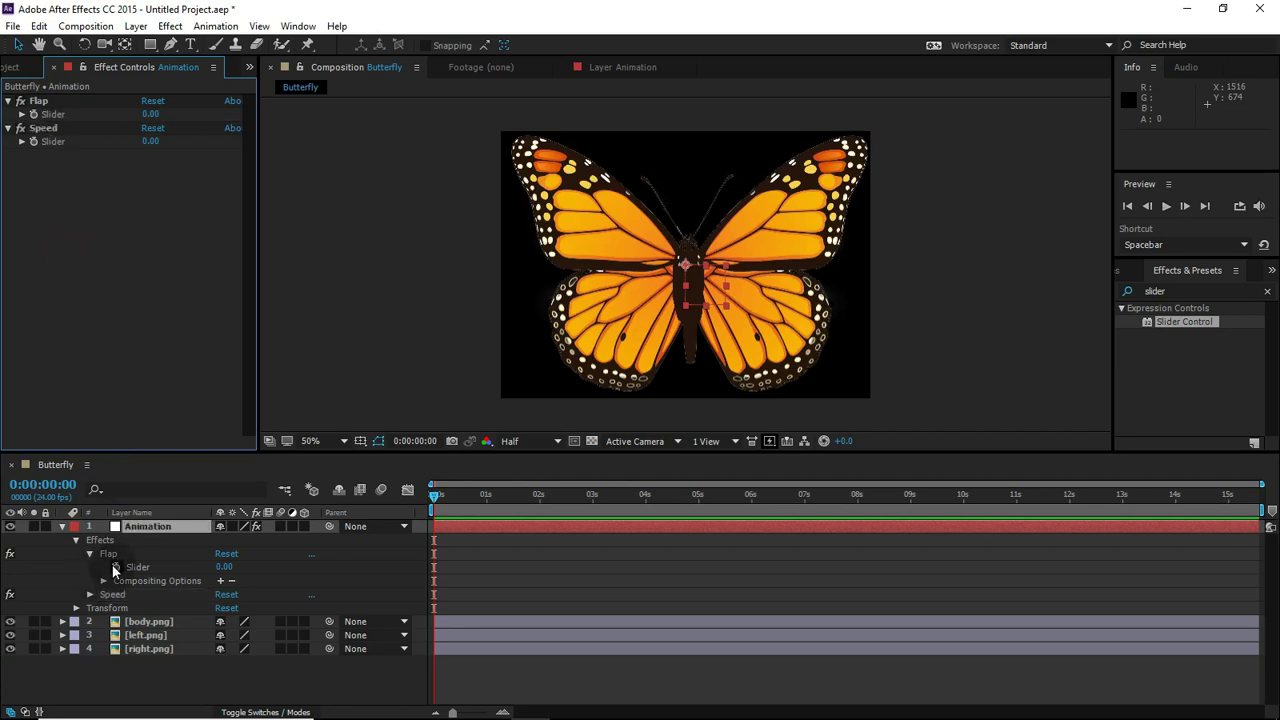
- Copy the expression Math.sin(time*effect("Speed")("Slider")) * 45 from New Text Document.txt on the desktop and return to the maximized After Effects window
left_click_drag(500, 9, 314, 38)
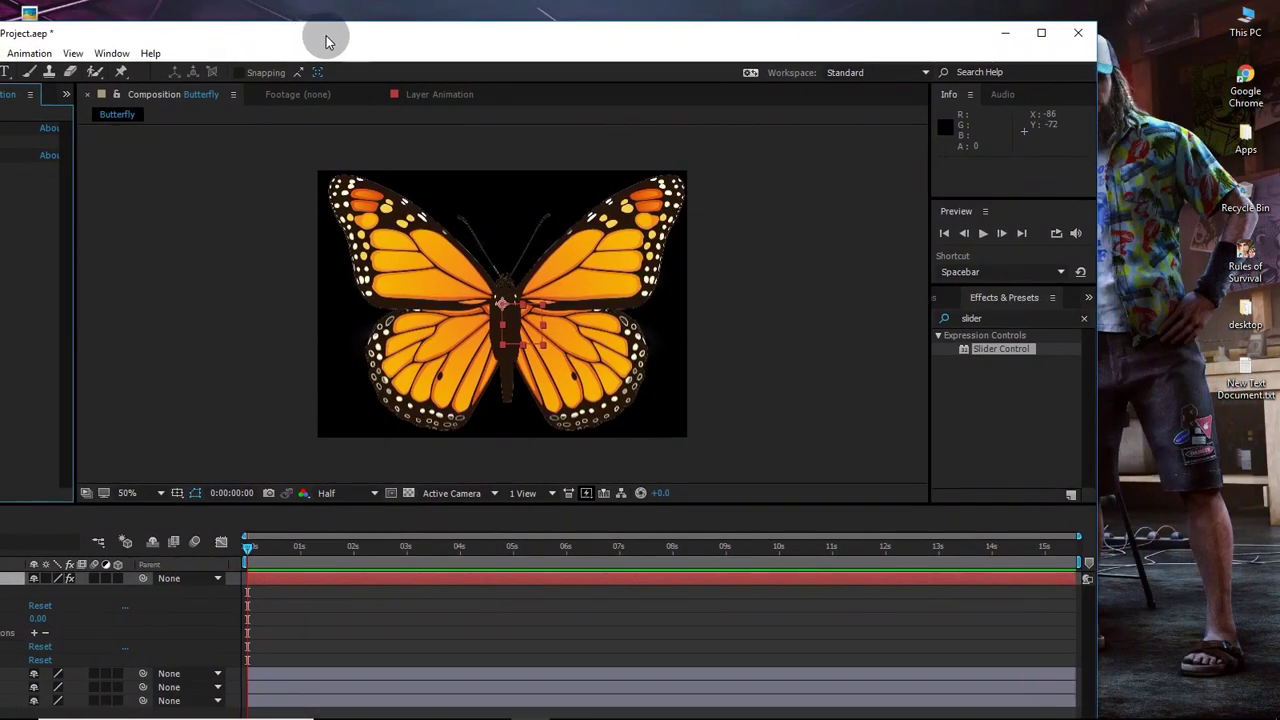
left_click(1228, 380)
double_click(1228, 380)
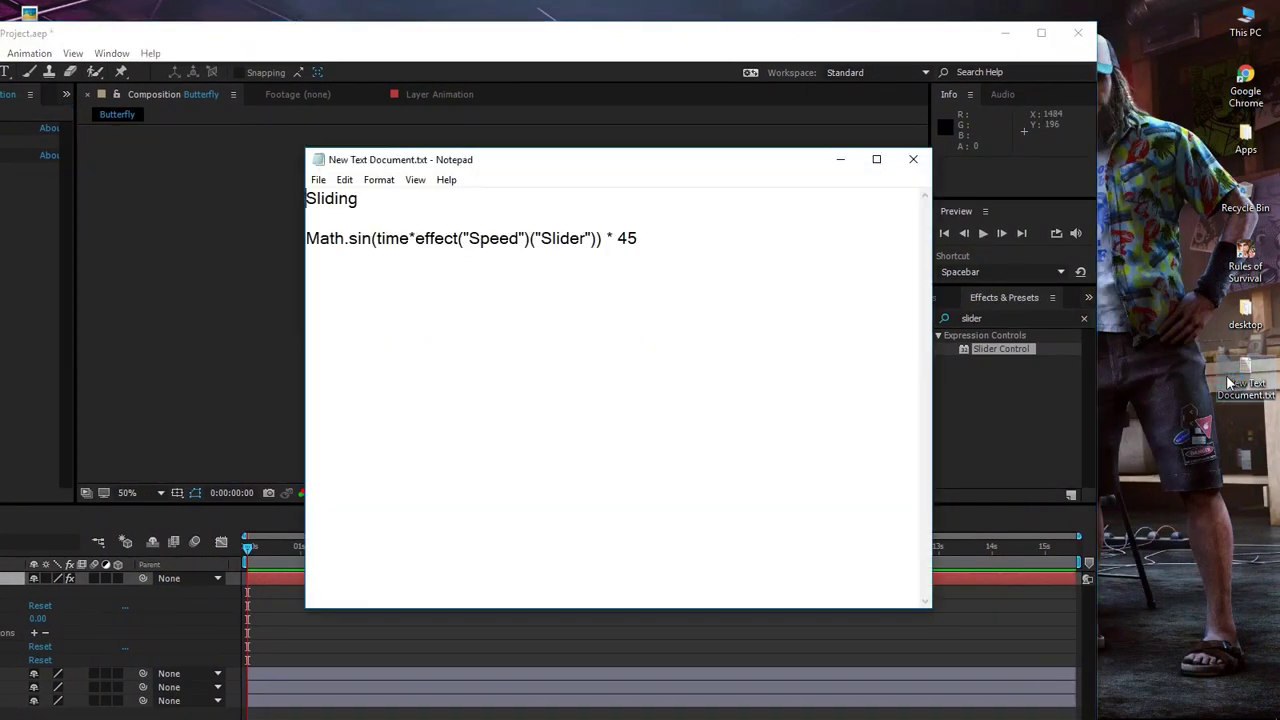
left_click_drag(670, 238, 285, 240)
left_click(684, 240)
key("shift+Home")
right_click(400, 238)
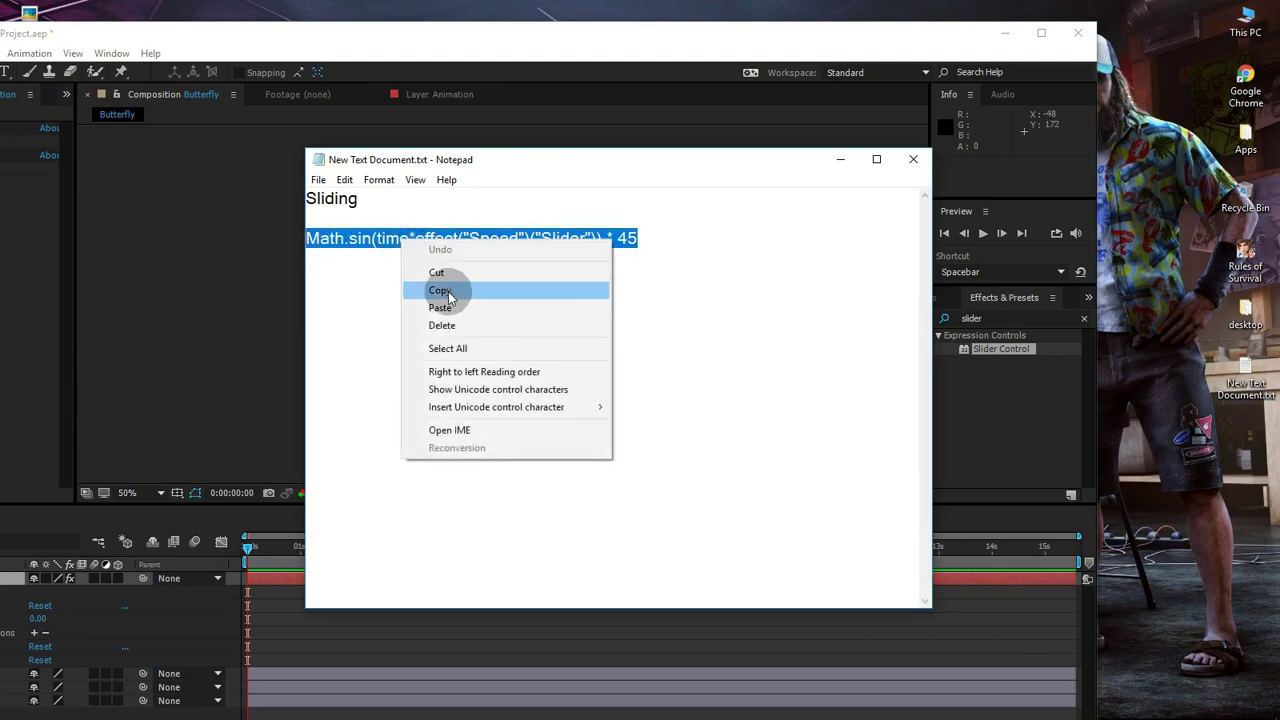
left_click(445, 289)
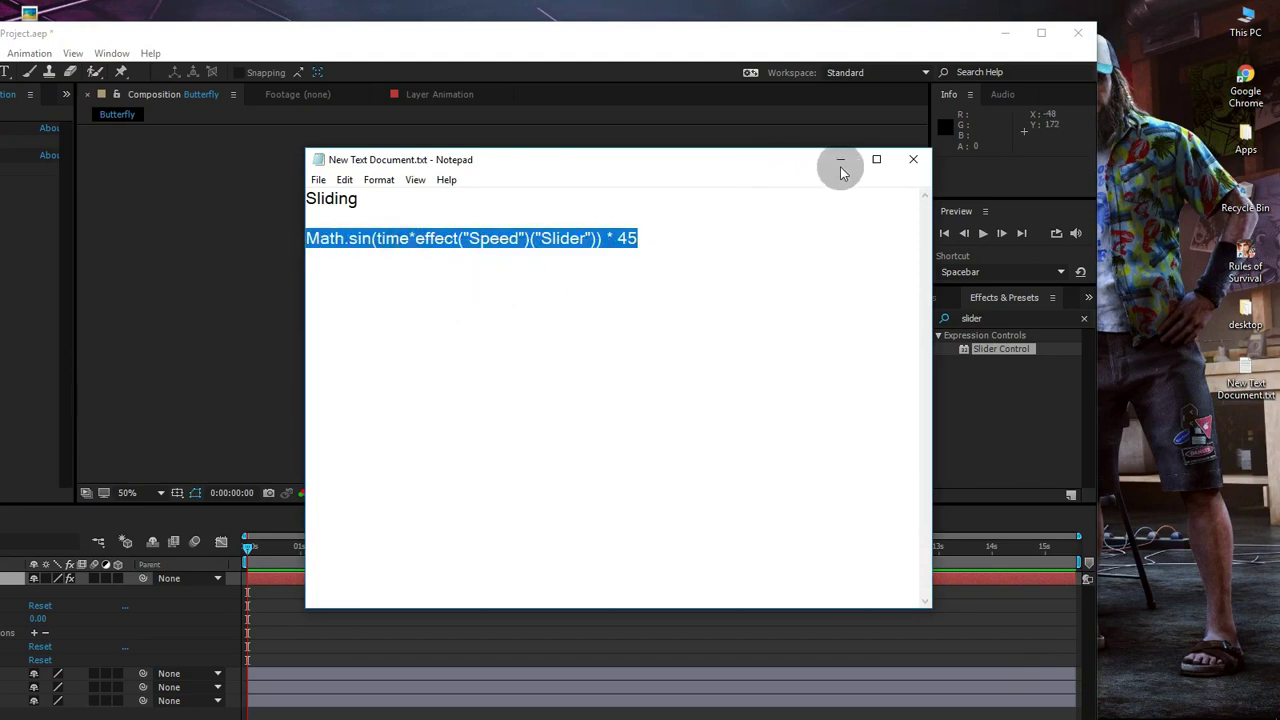
left_click(913, 159)
left_click(1041, 33)
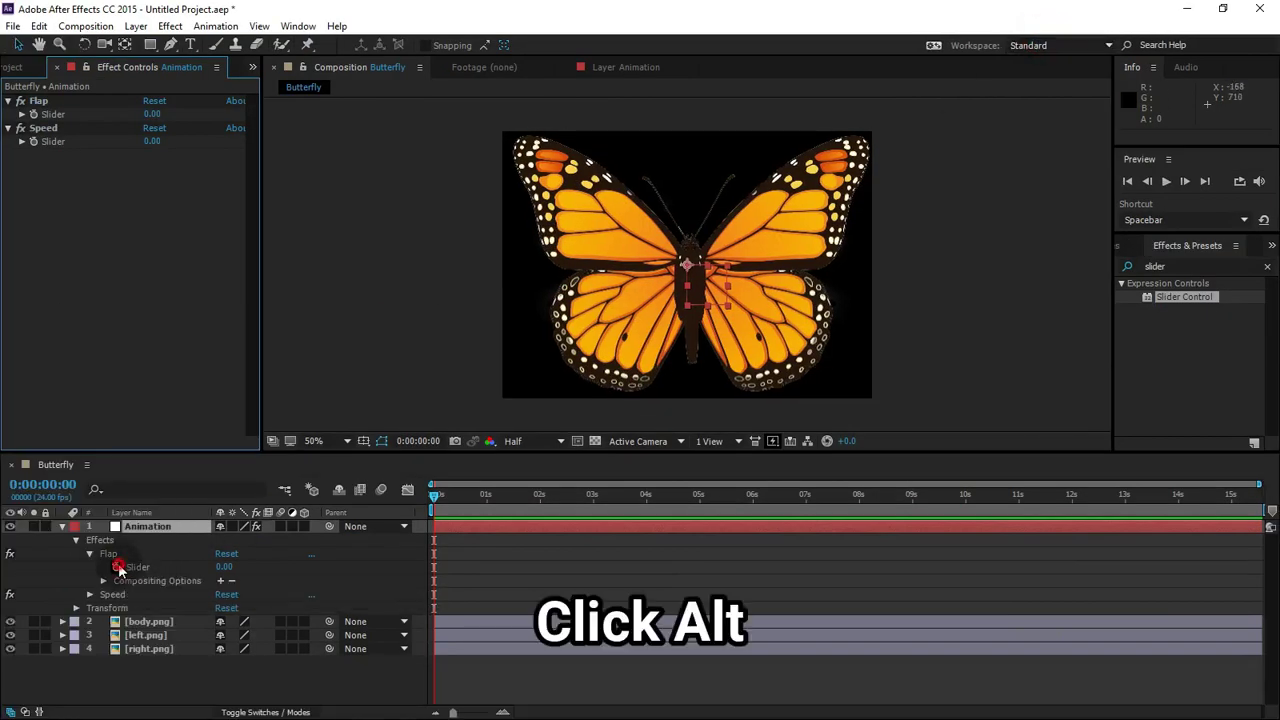
- Add an expression to the Flap slider on the Animation layer, pasting Math.sin(time*effect("Speed")("Slider")) * 45
left_click(118, 567, "alt")
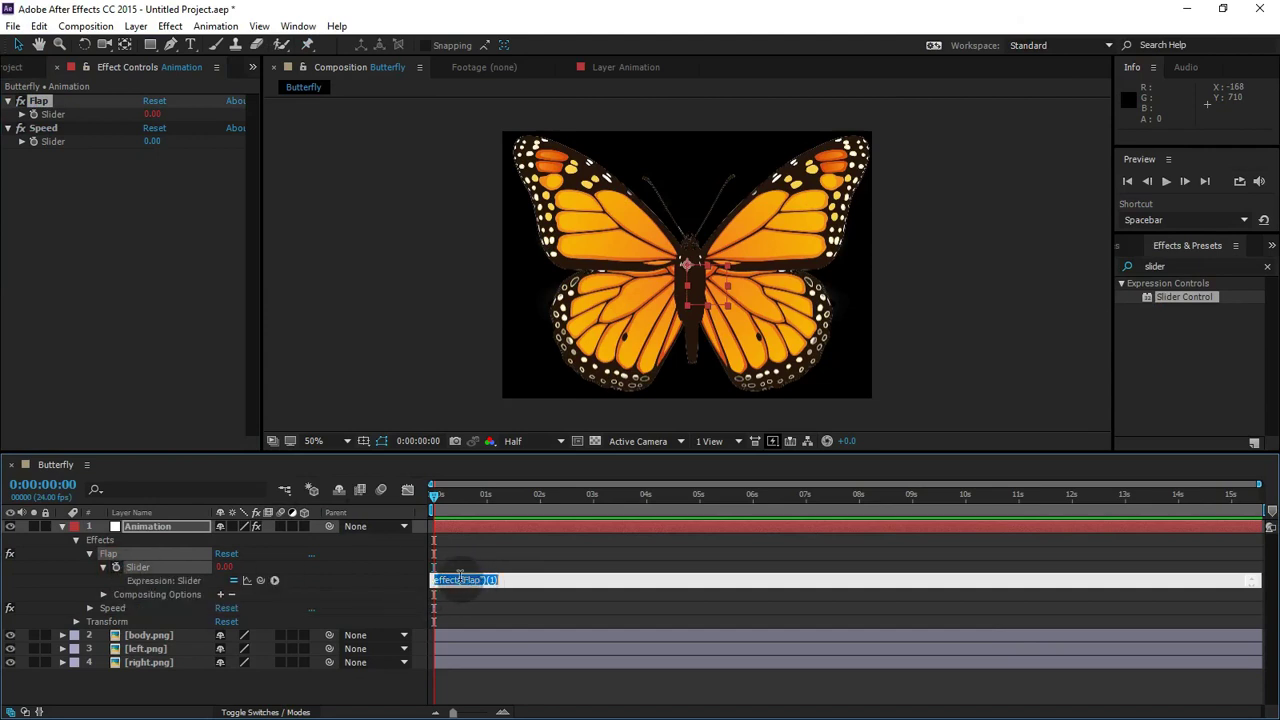
key("ctrl+v")
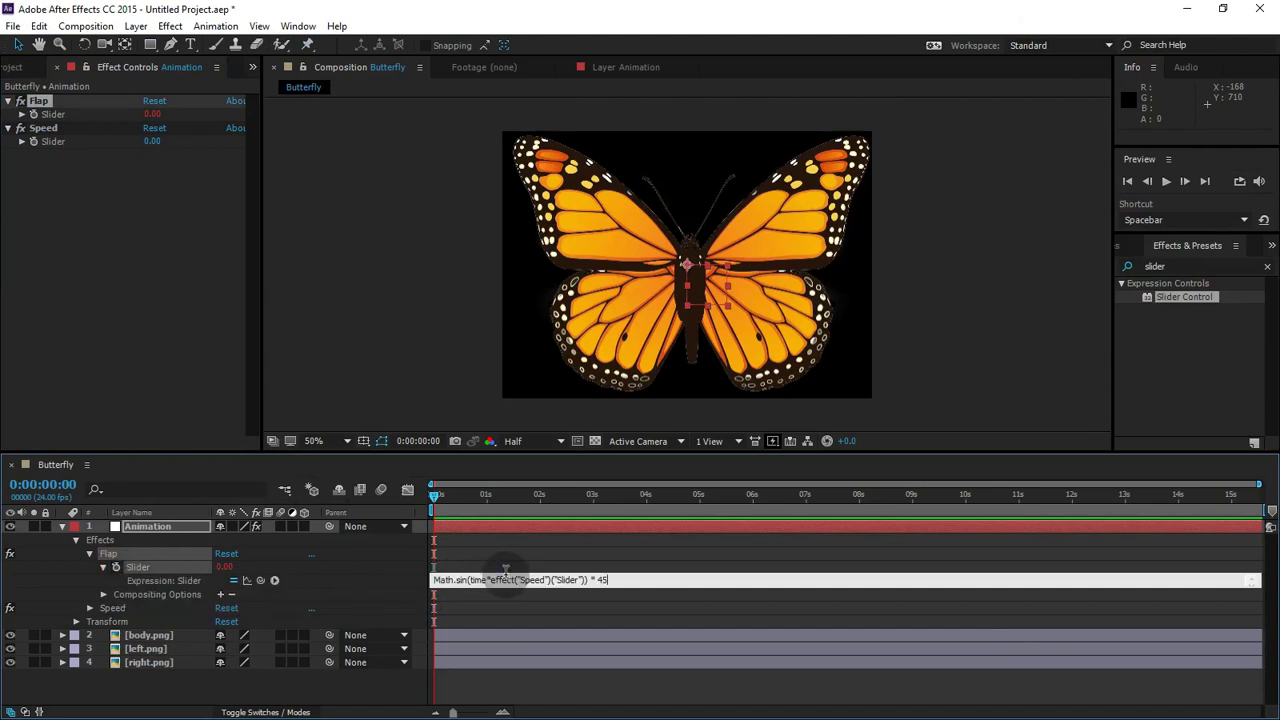
left_click(548, 568)
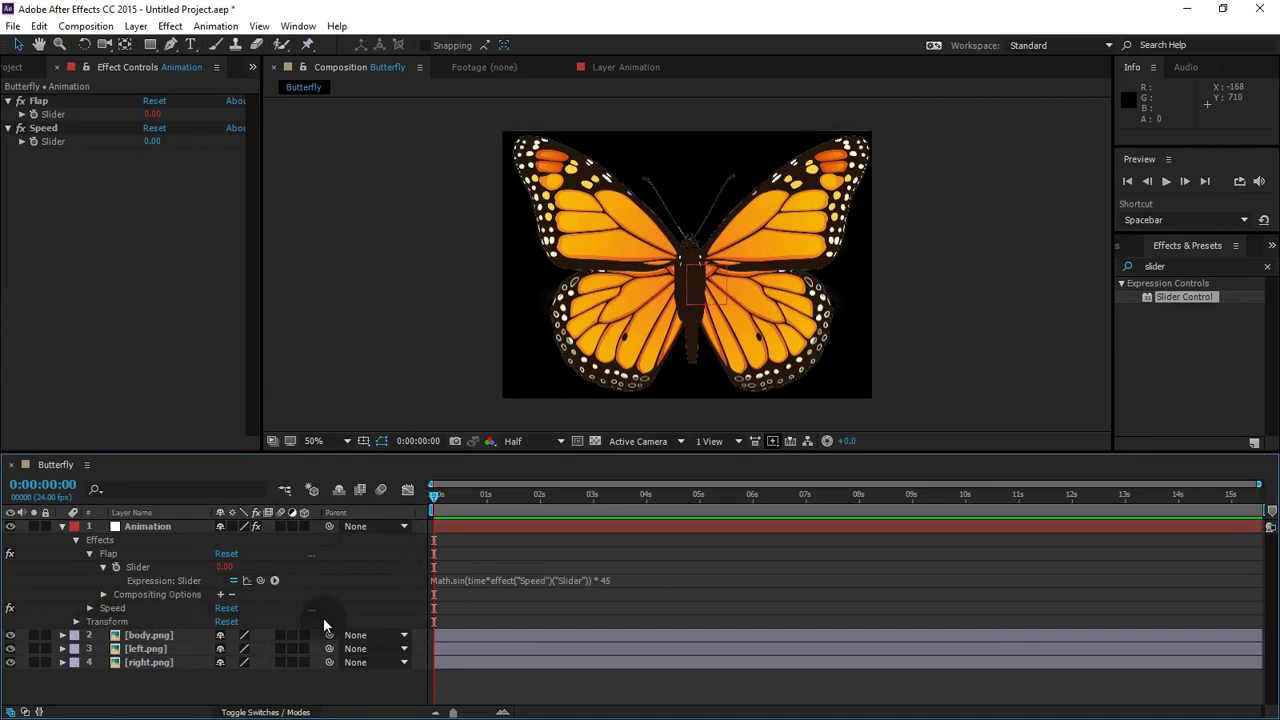
- Make the body.png, left.png and right.png layers 3D and move body.png below the two wing layers
left_click_drag(303, 640, 306, 656)
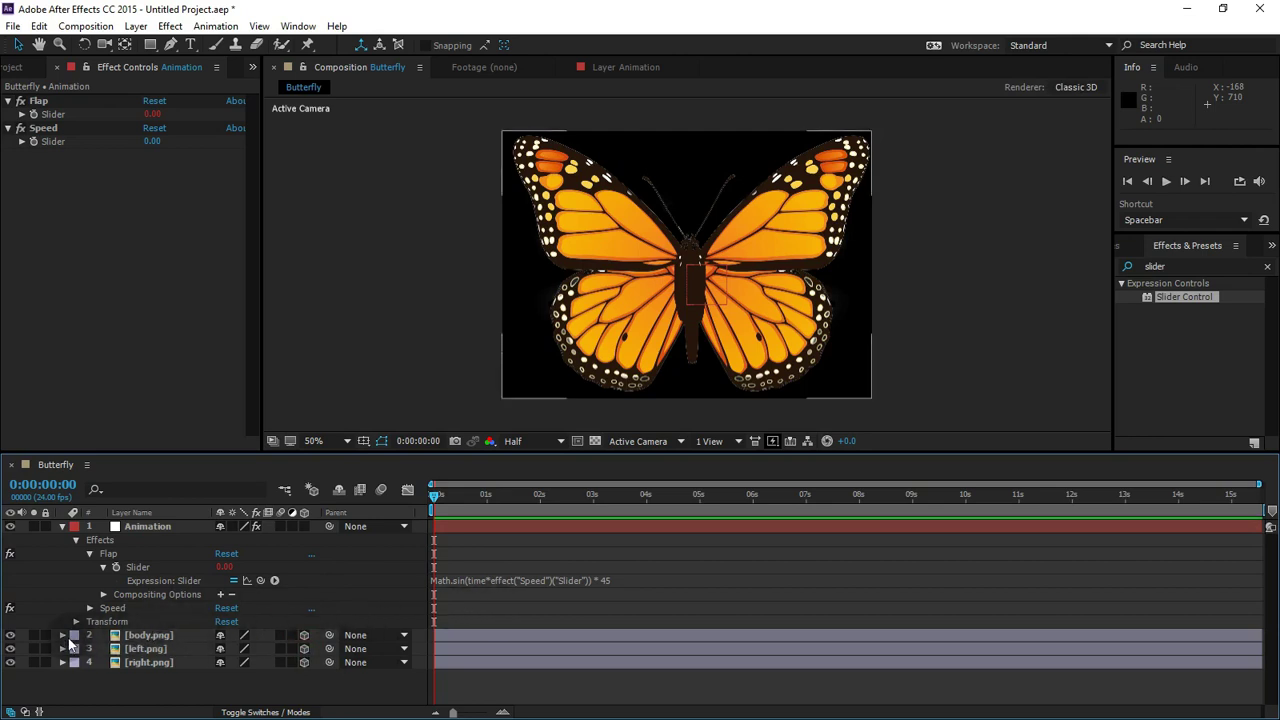
left_click_drag(140, 636, 160, 683)
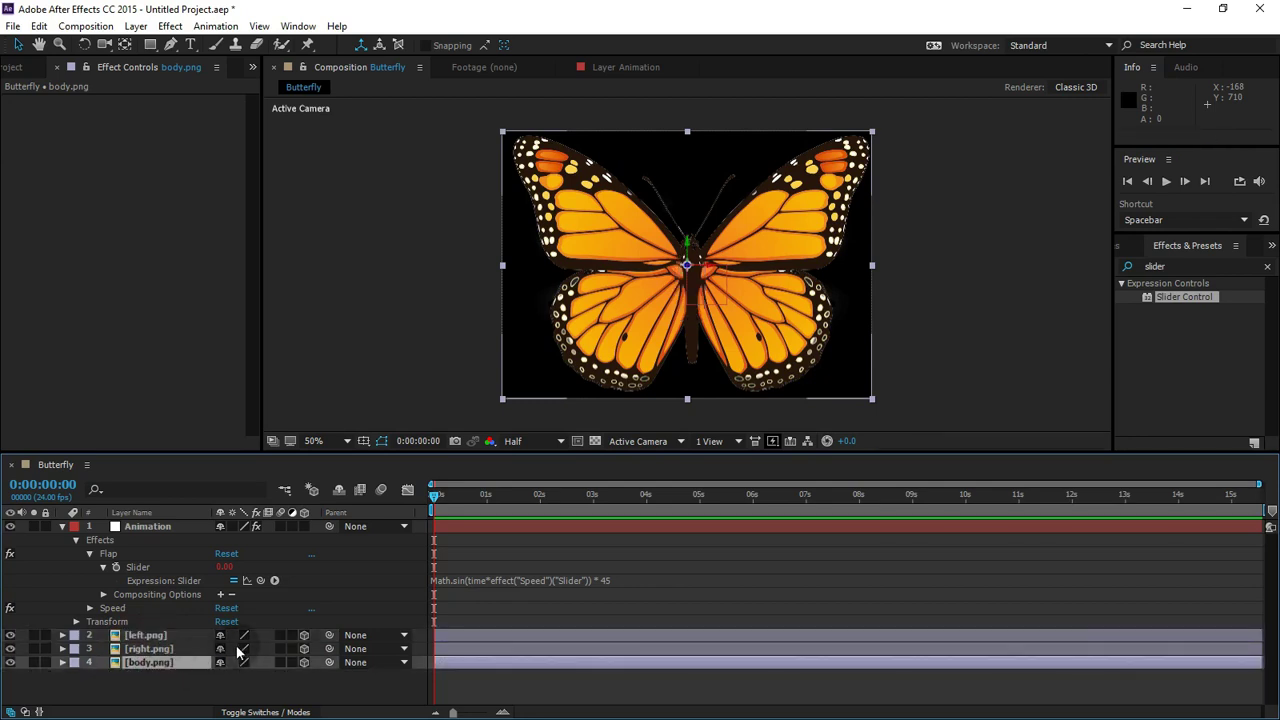
- Add an expression to the Y Rotation of left.png that links it to the Animation layer's Flap slider
left_click(146, 636)
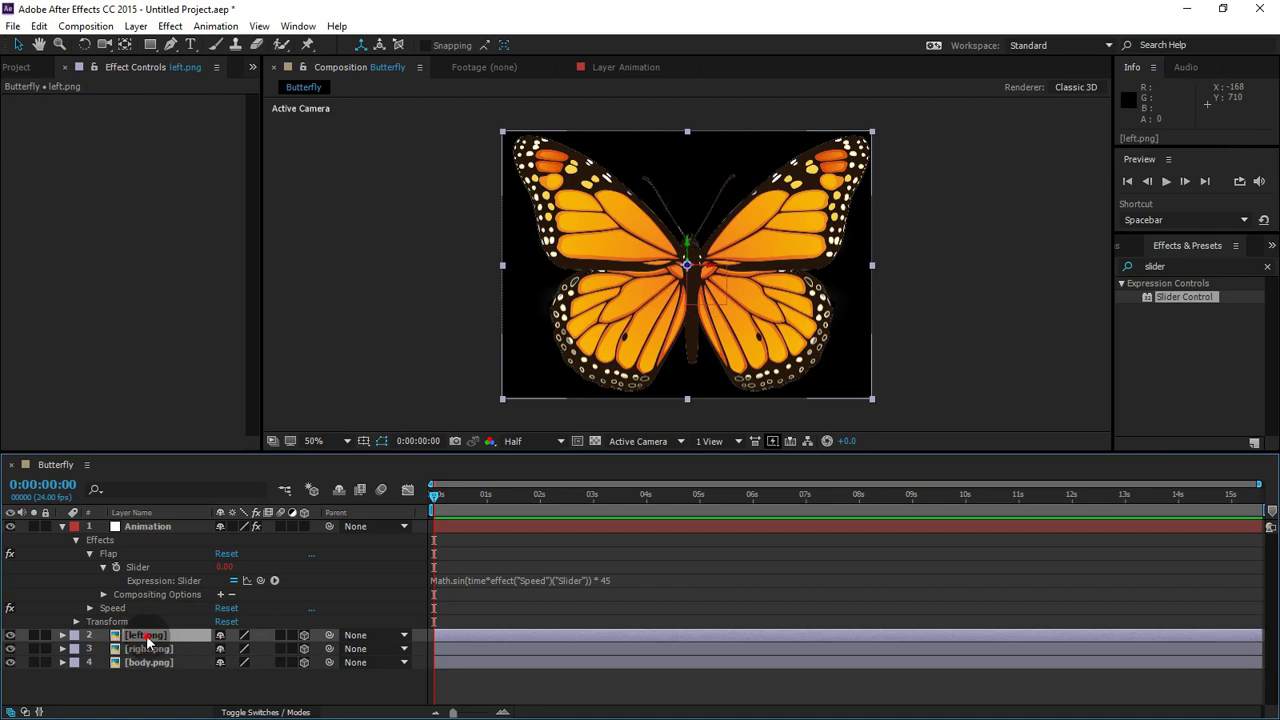
left_click(62, 636)
scroll(62, 640, "down", 3)
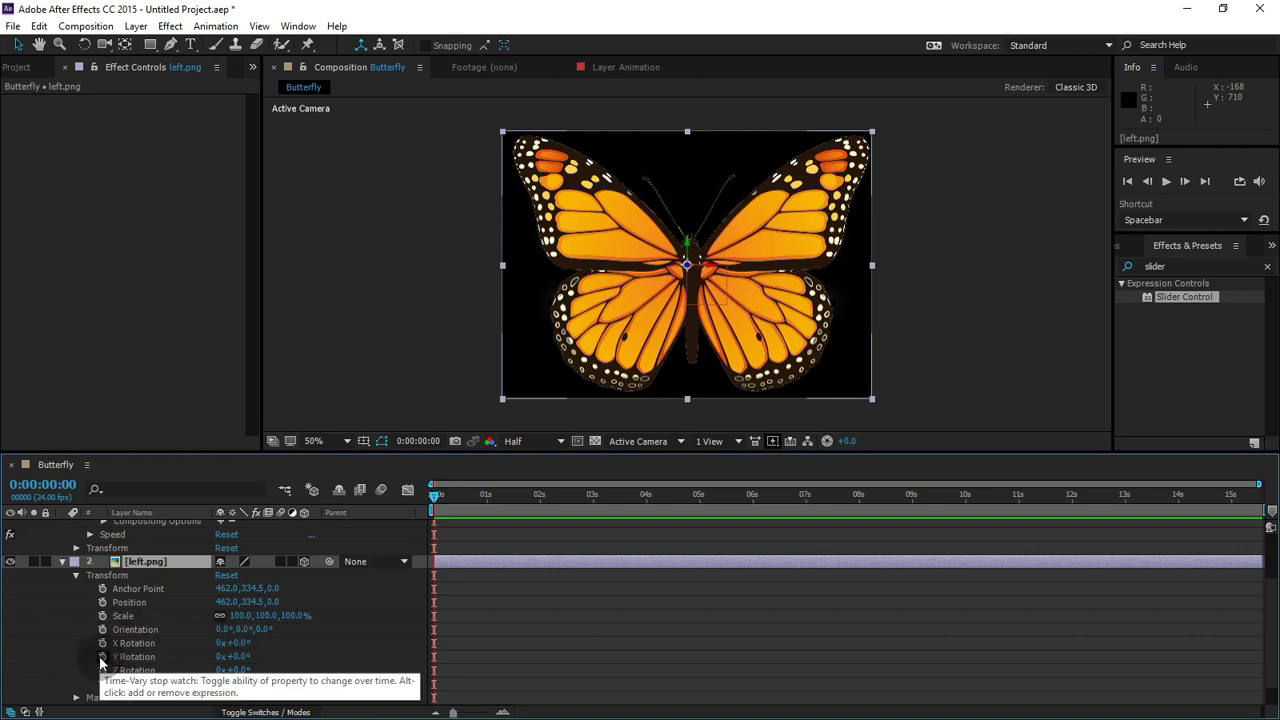
left_click(101, 657, "alt")
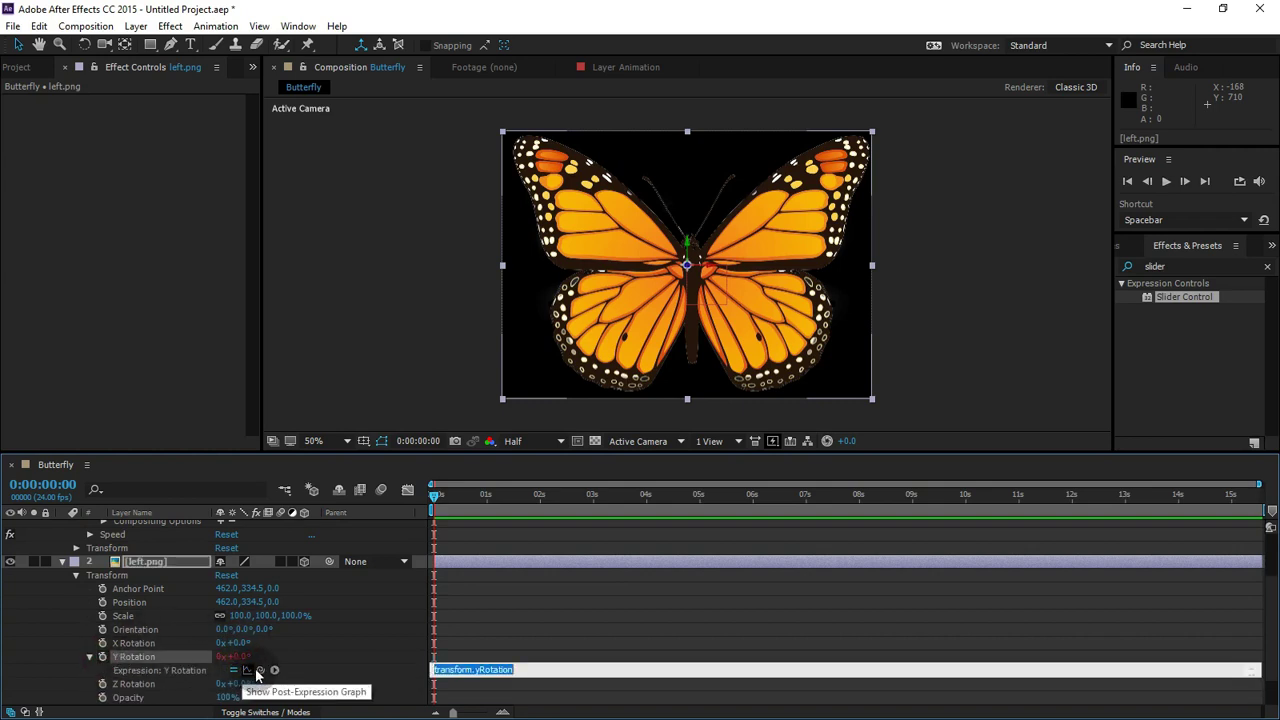
left_click_drag(257, 672, 165, 549)
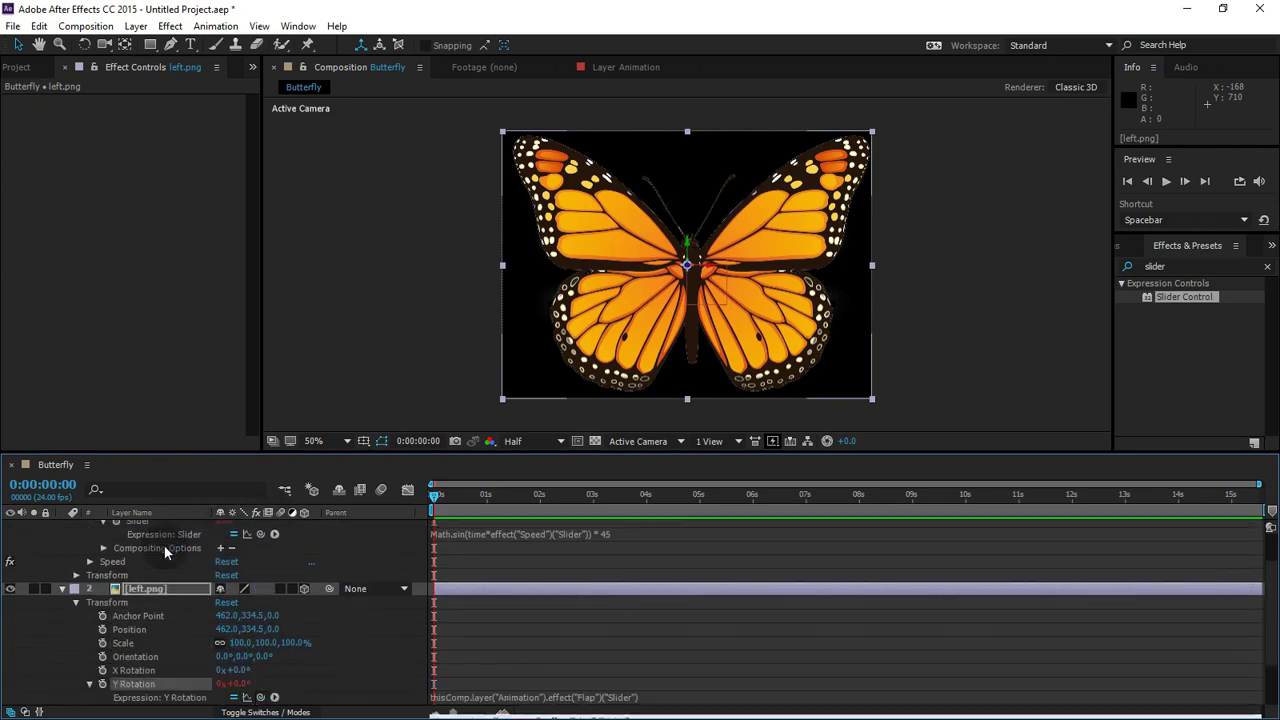
left_click(493, 628)
left_click(62, 589)
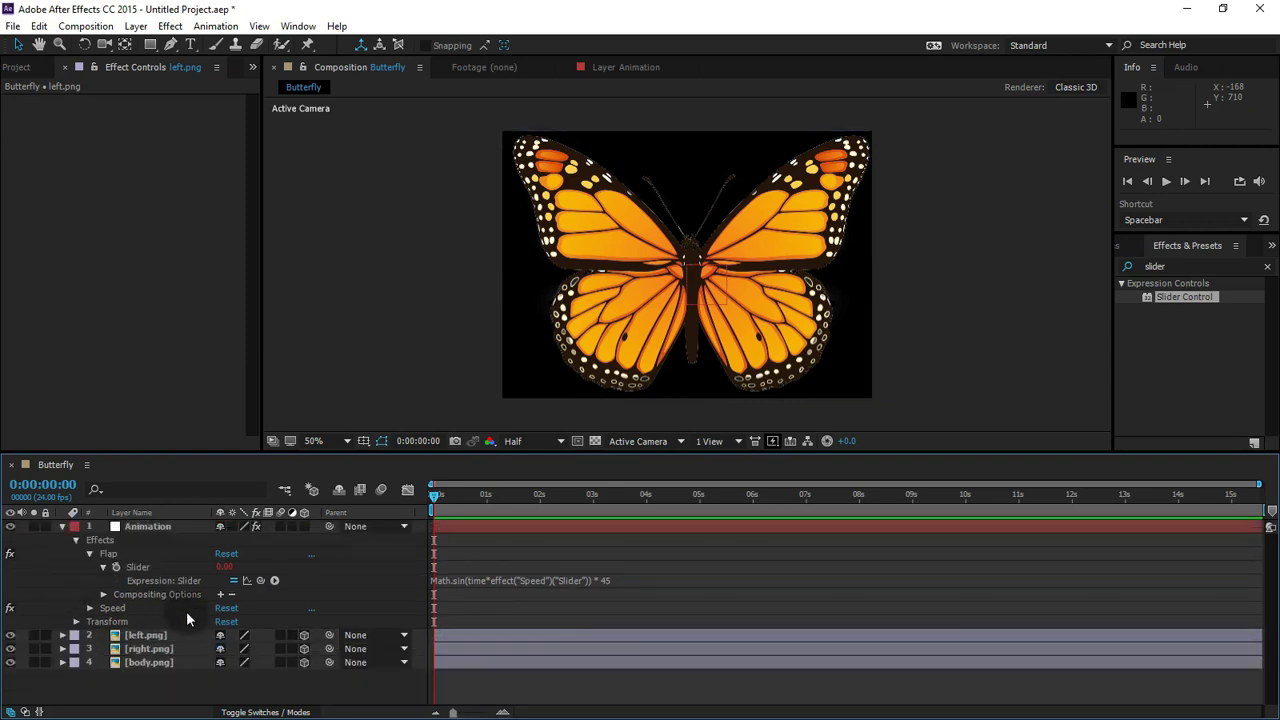
- Add an expression to the Y Rotation of right.png that links it to the Animation layer's Flap slider
left_click(132, 648)
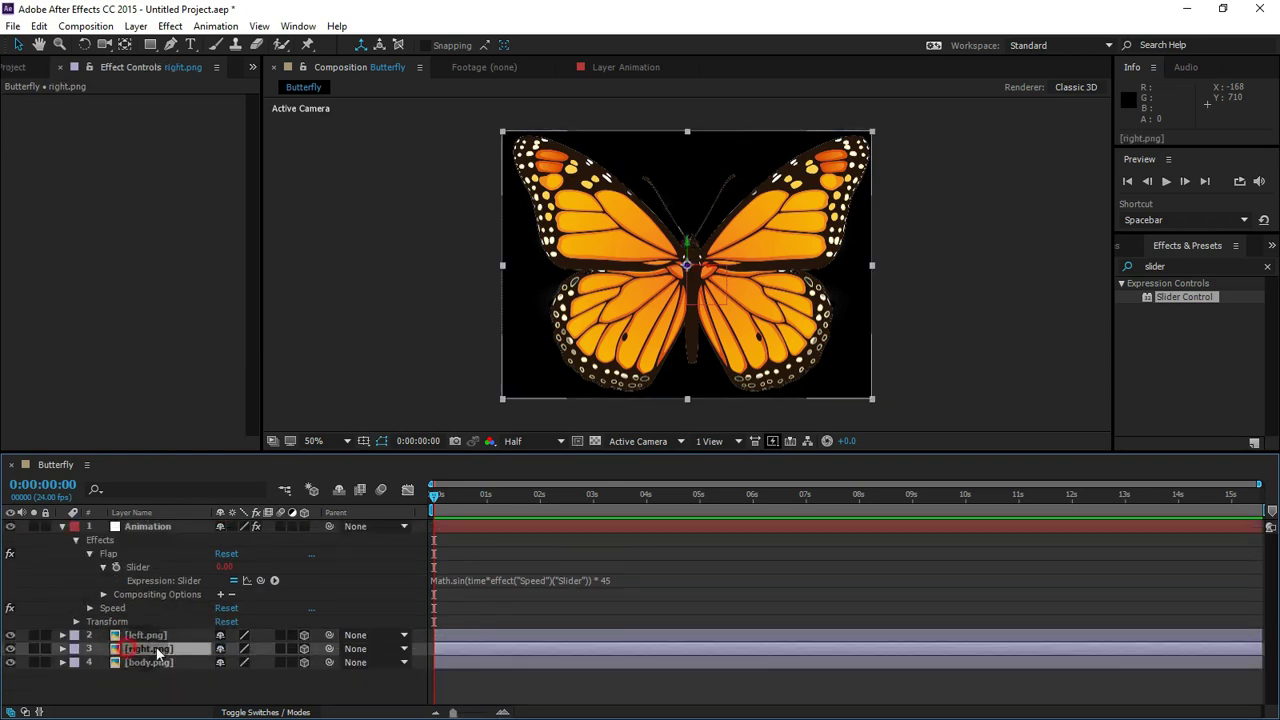
left_click(61, 649)
left_click(75, 663)
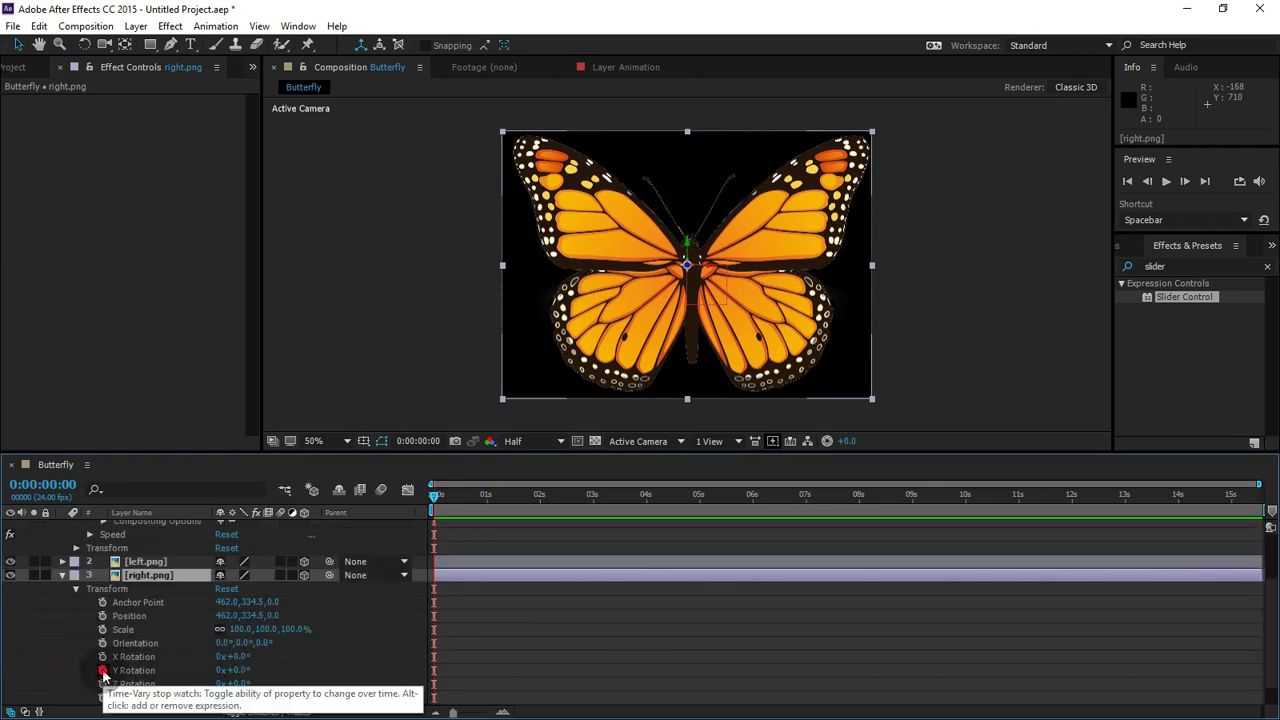
left_click(102, 670, "alt")
left_click_drag(260, 683, 141, 569)
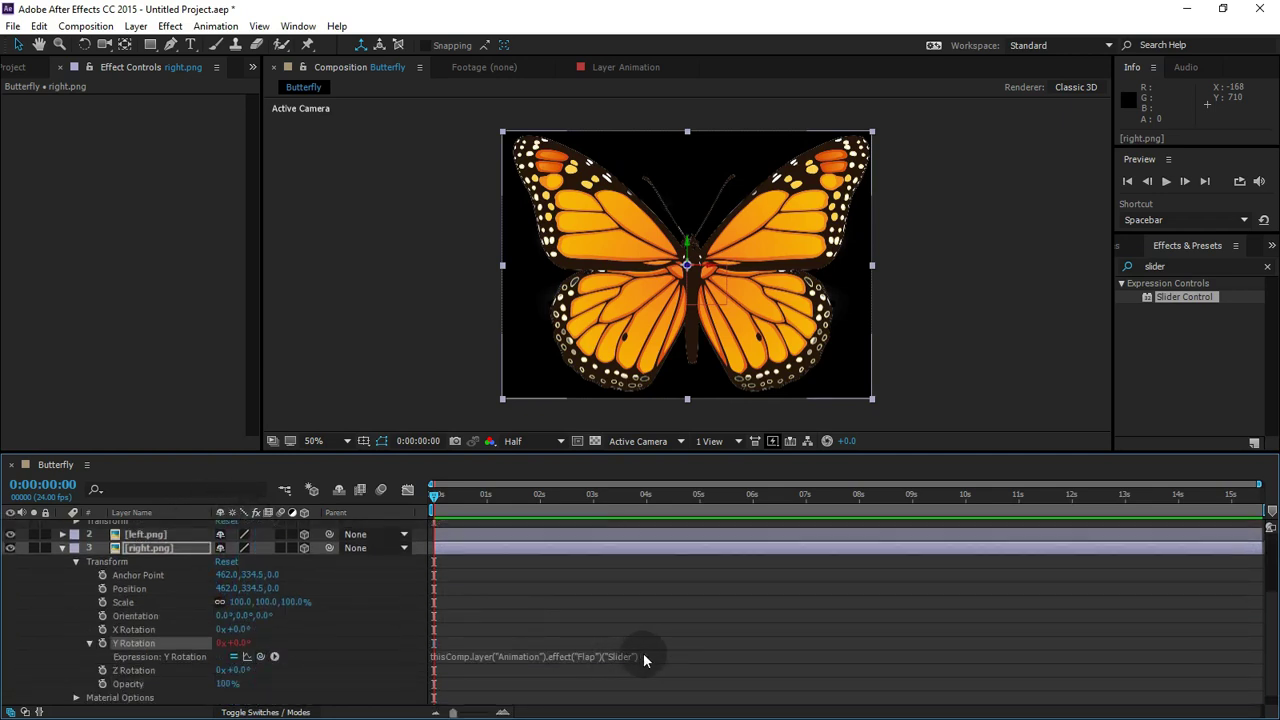
- Append * (-1) to the Y Rotation expression of right.png so that wing rotates opposite to the left one
left_click(652, 656)
left_click(662, 656)
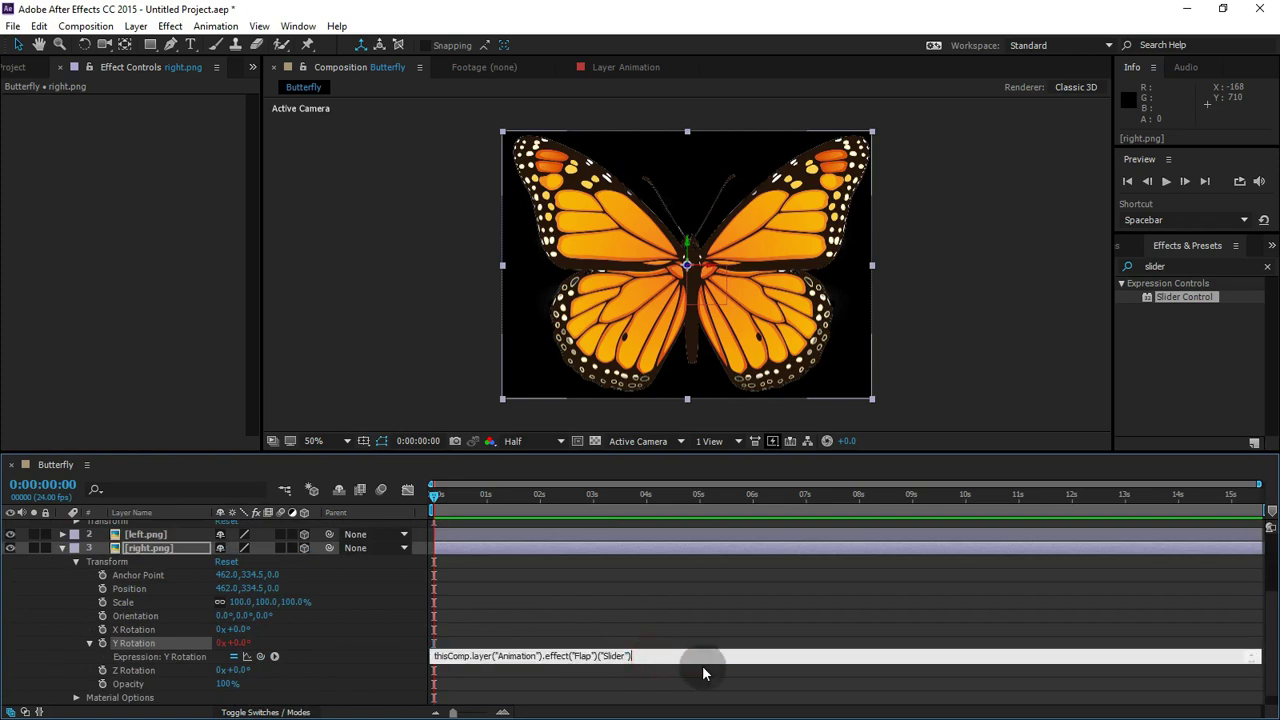
type("*")
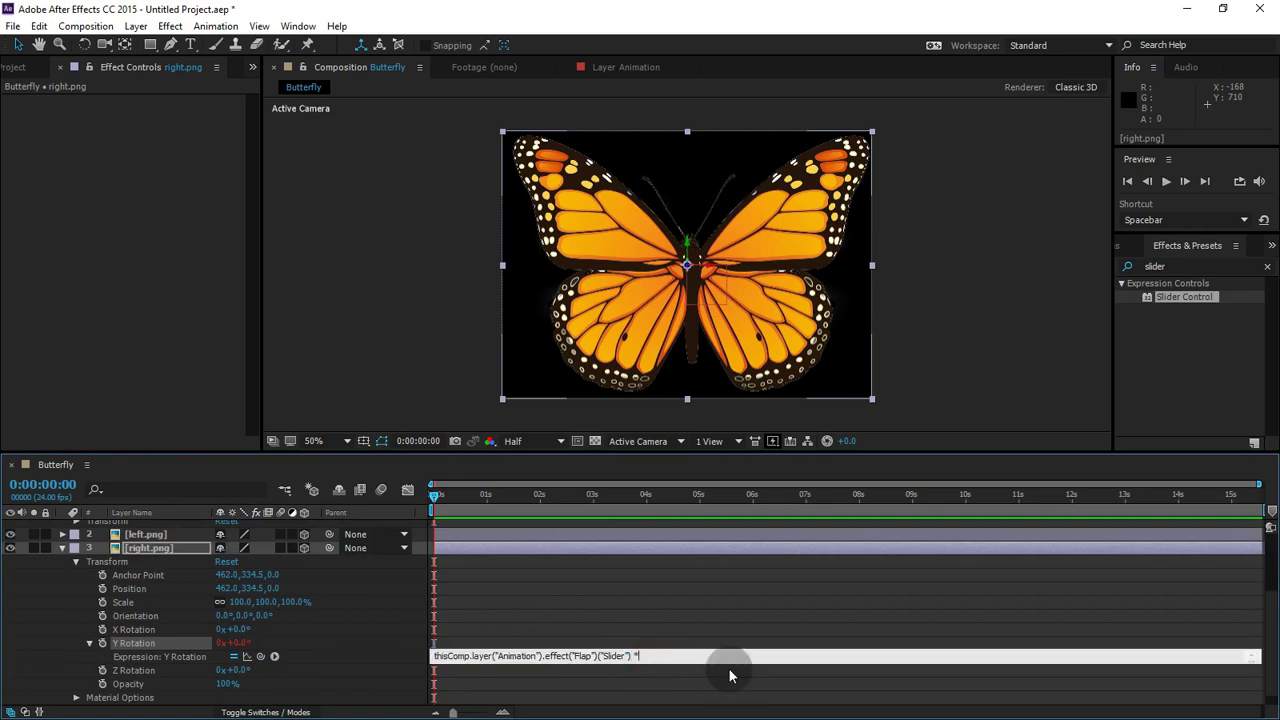
type(" (-1)")
left_click(757, 645)
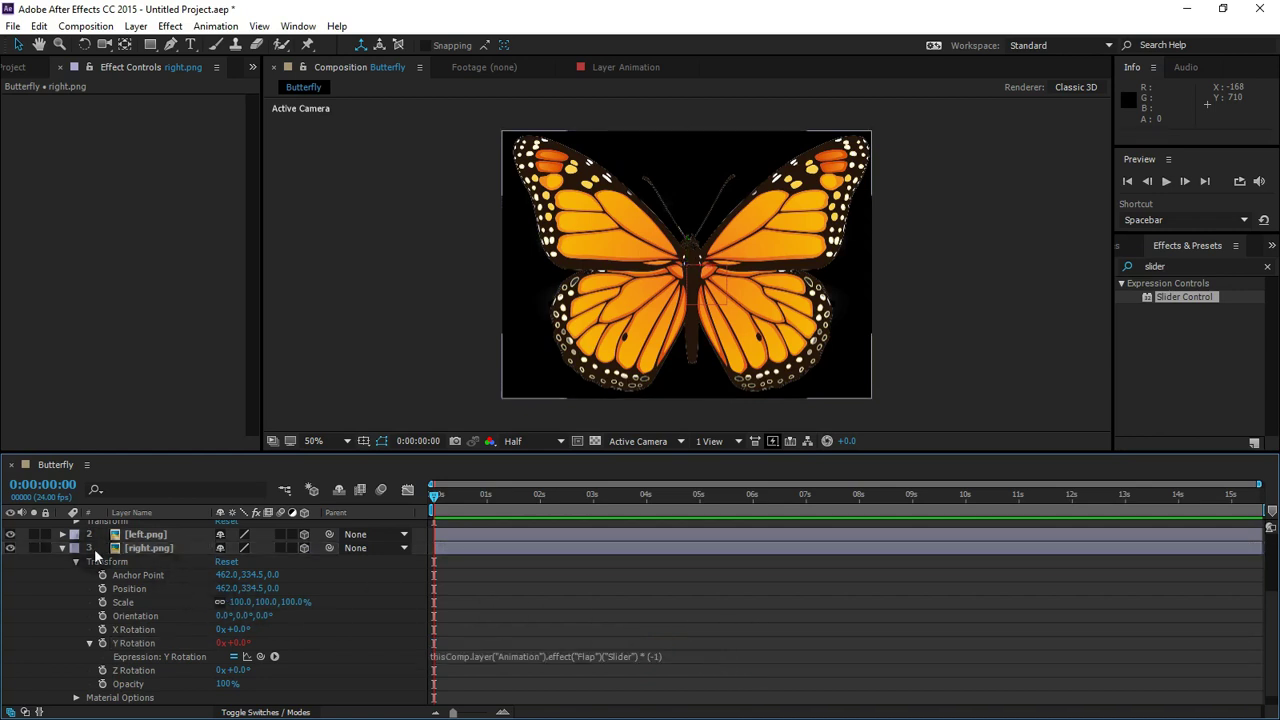
left_click(62, 547)
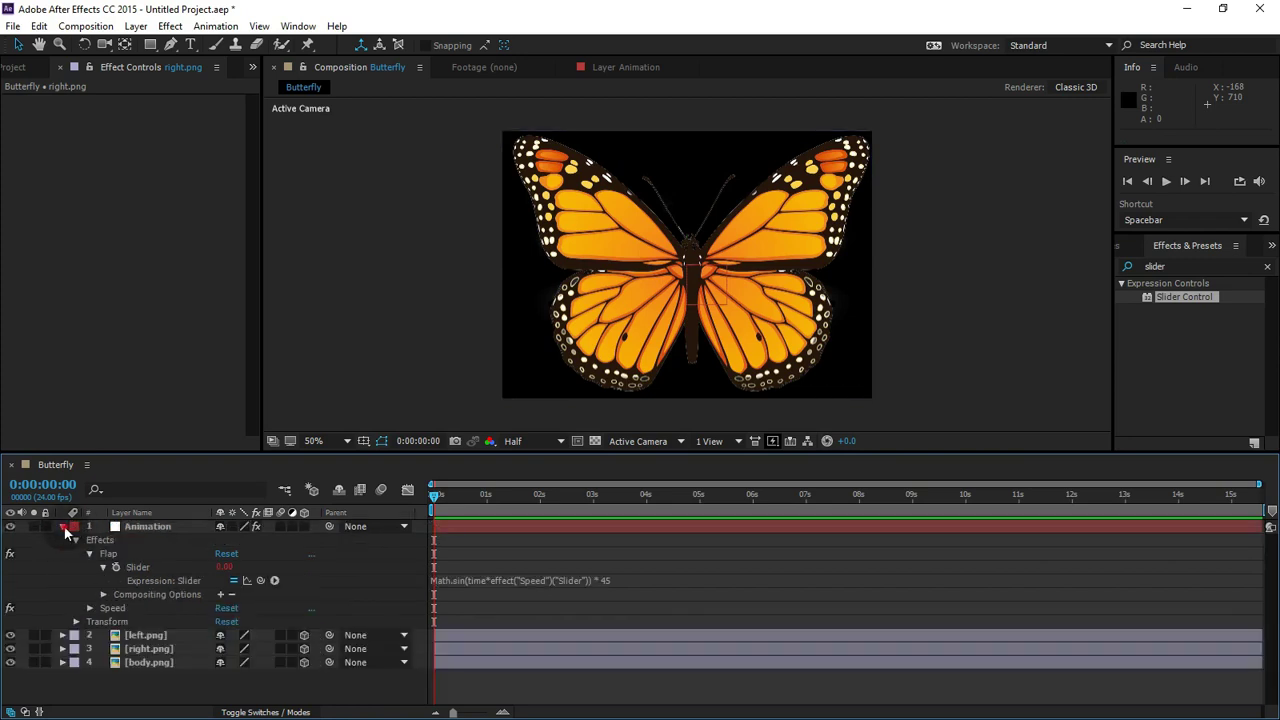
- Set the Animation layer's Speed slider to 5 and scrub through the timeline to preview the wing flapping, ending back at the start
left_click(63, 527)
left_click(169, 525)
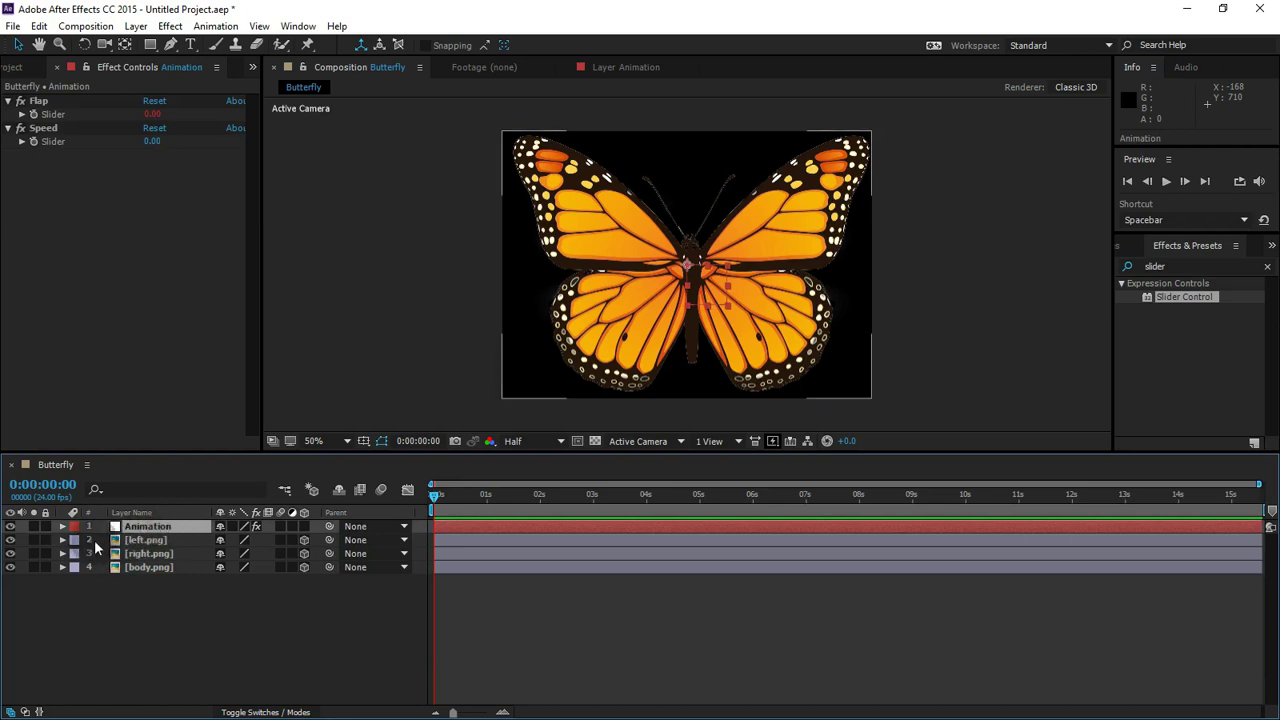
left_click(91, 269)
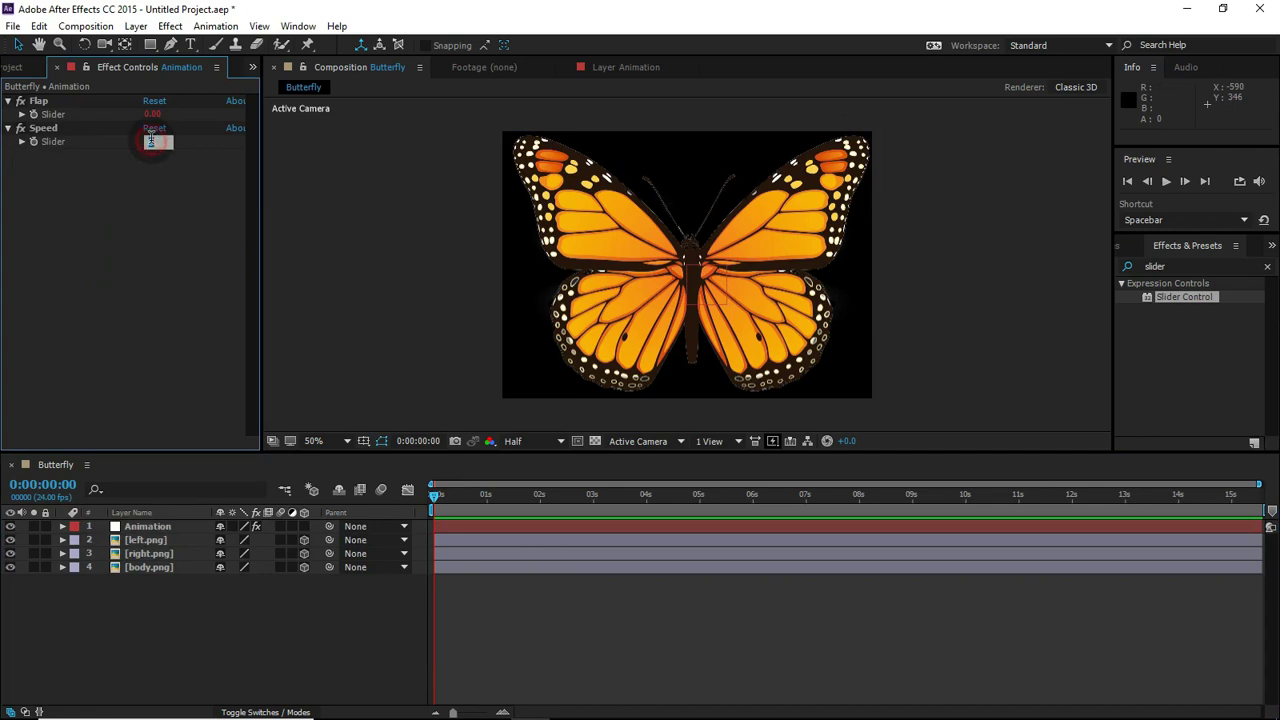
type("5")
key("Return")
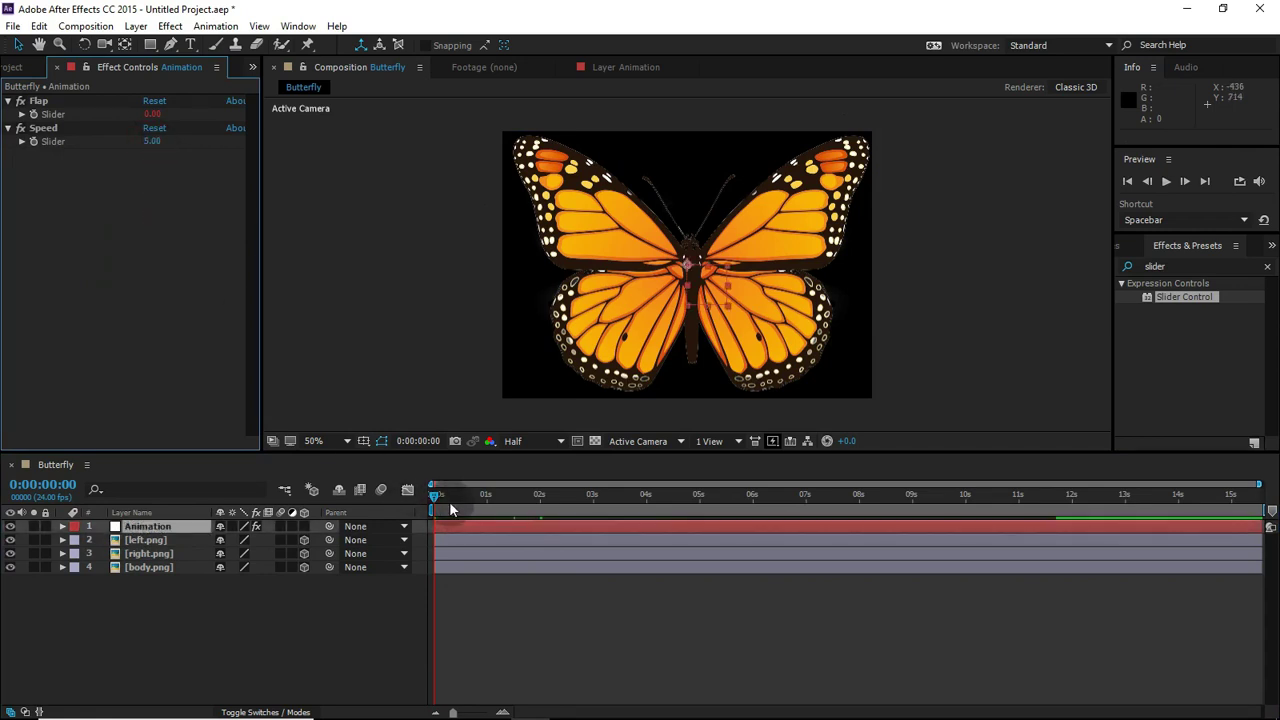
left_click_drag(437, 497, 713, 479)
left_click_drag(625, 484, 418, 507)
- Import Premam Malare.mp4 from the Songs folder into the project and create a new composition from it
left_click(10, 104)
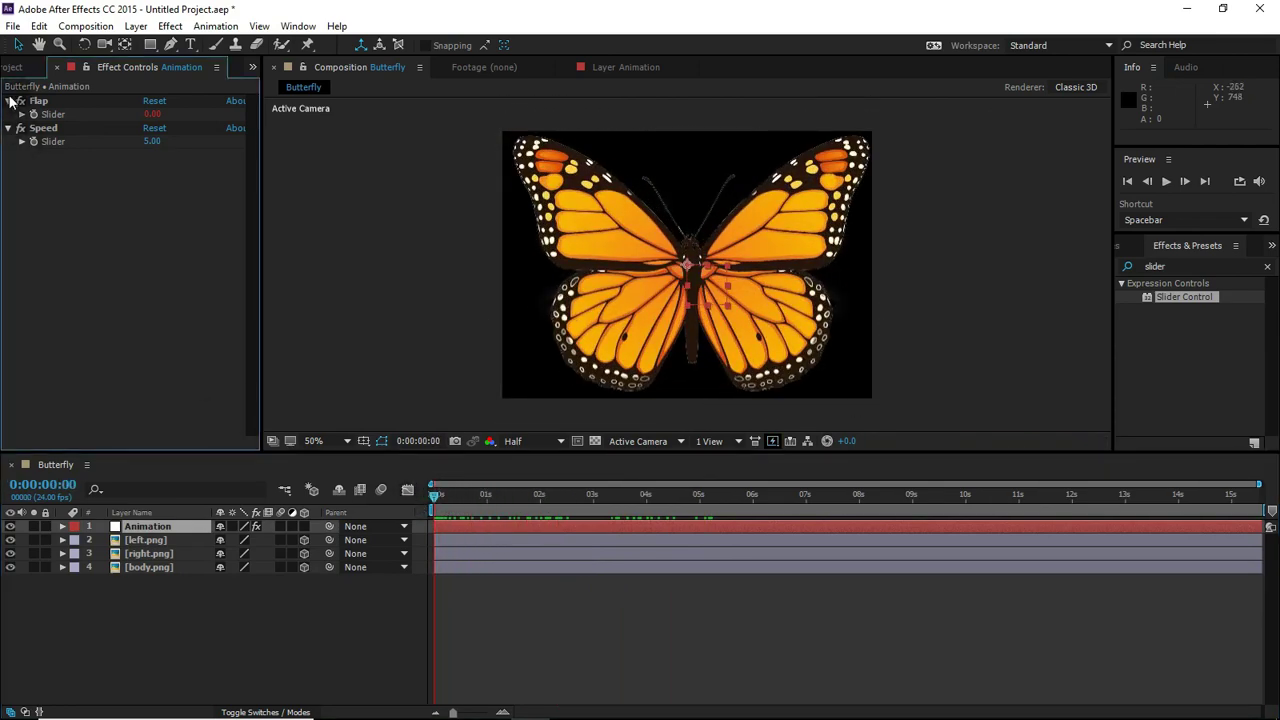
left_click(19, 68)
left_click(89, 318)
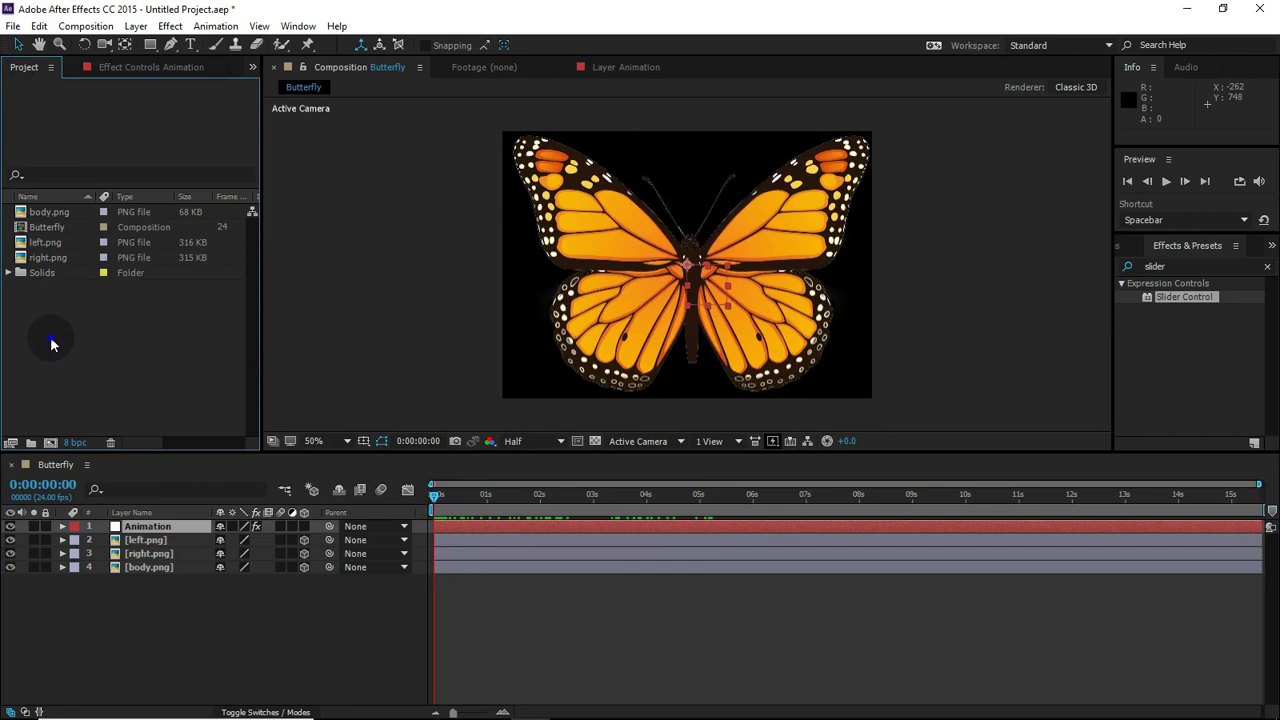
right_click(52, 344)
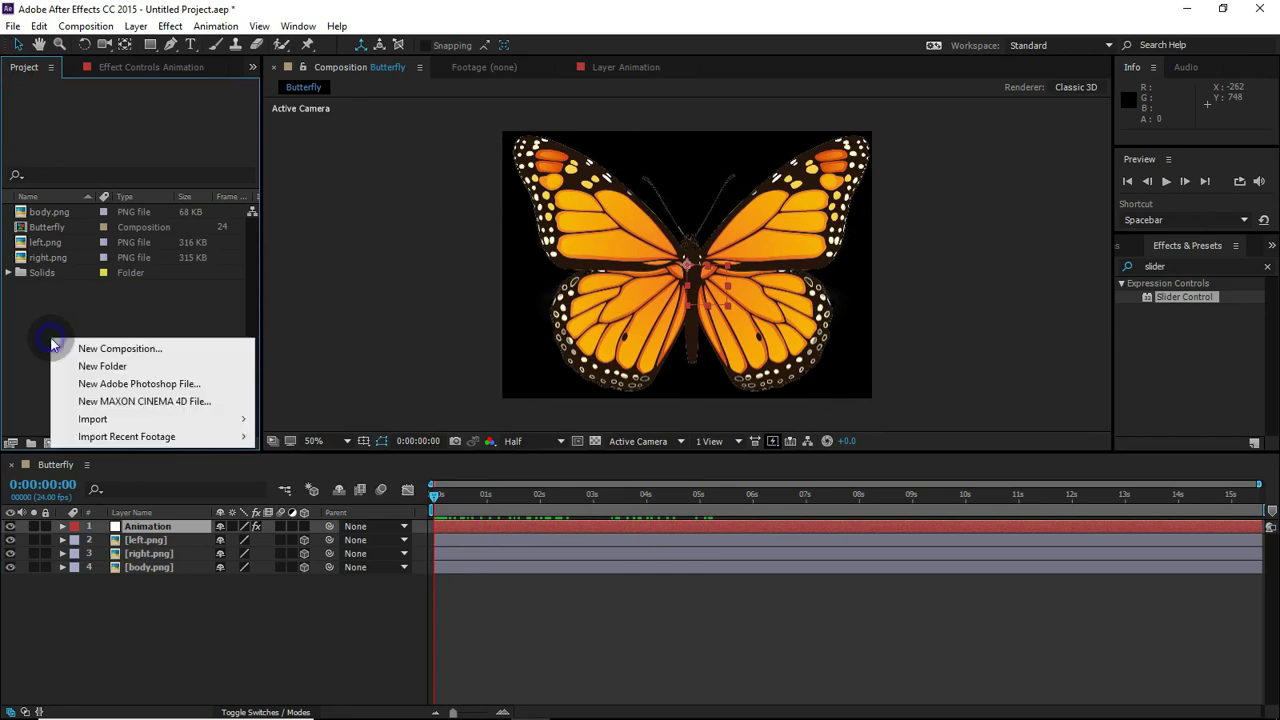
double_click(34, 323)
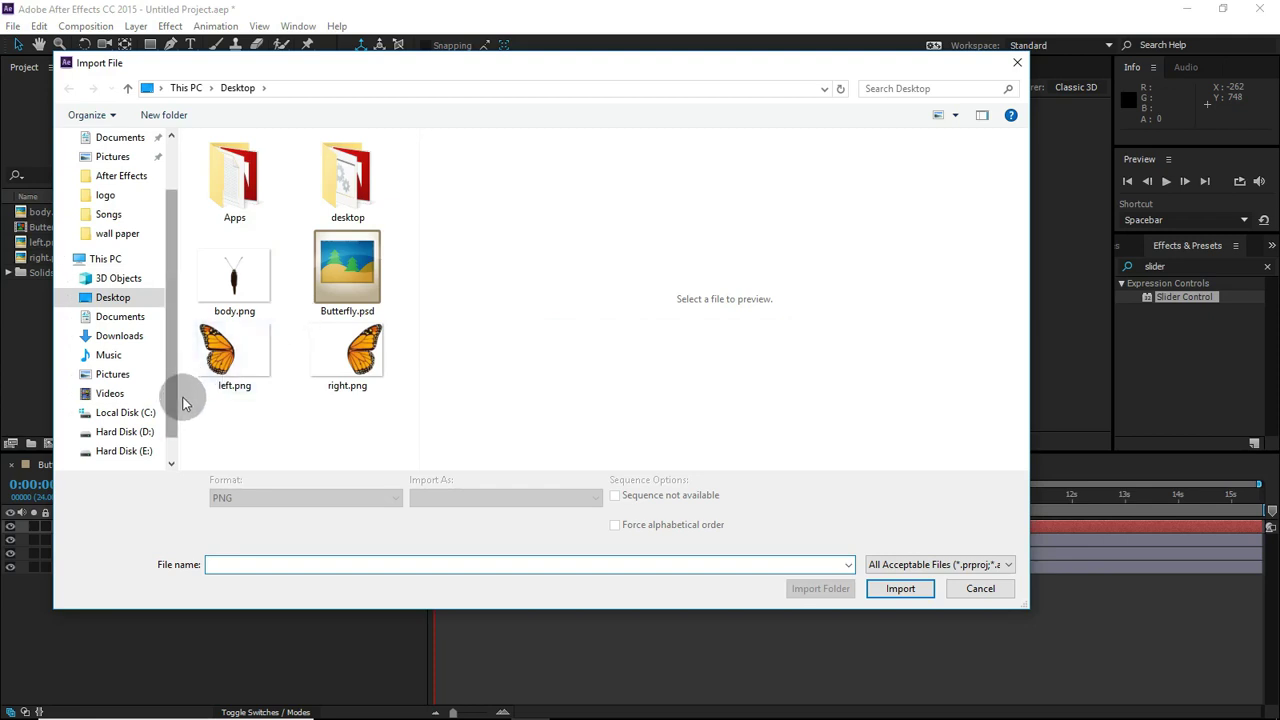
left_click_drag(174, 391, 173, 432)
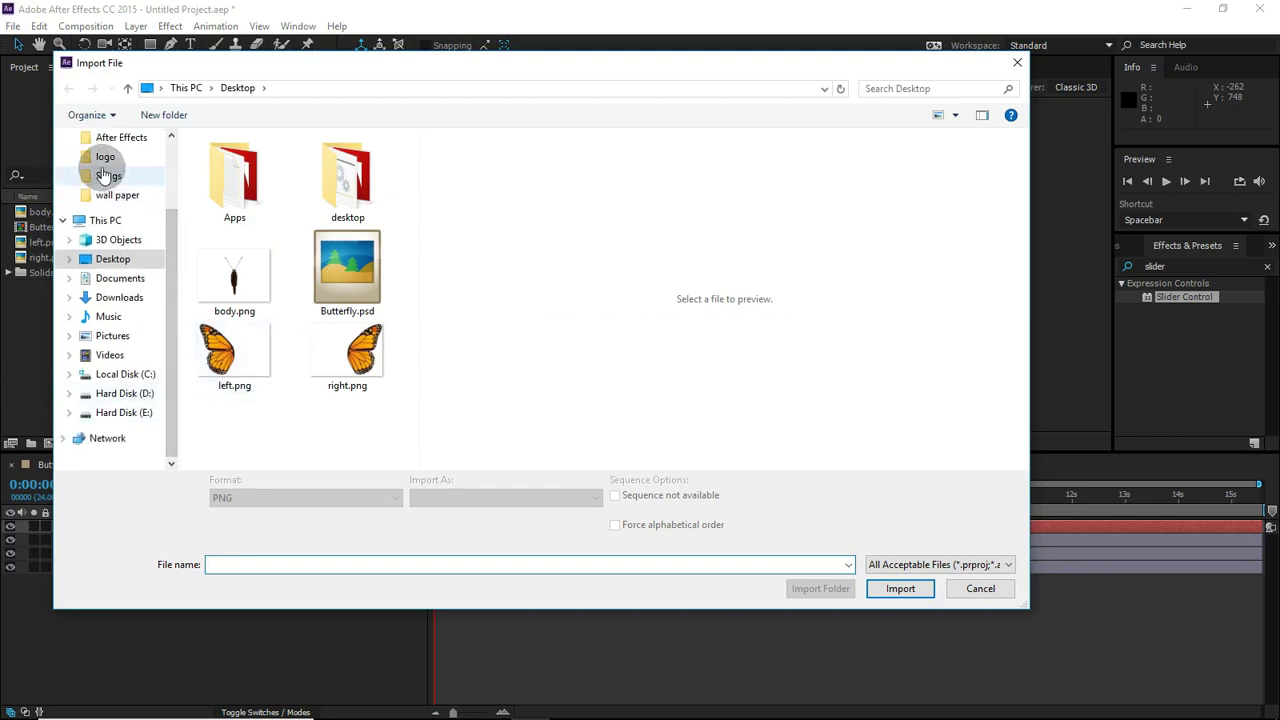
left_click(105, 180)
scroll(400, 340, "down", 10)
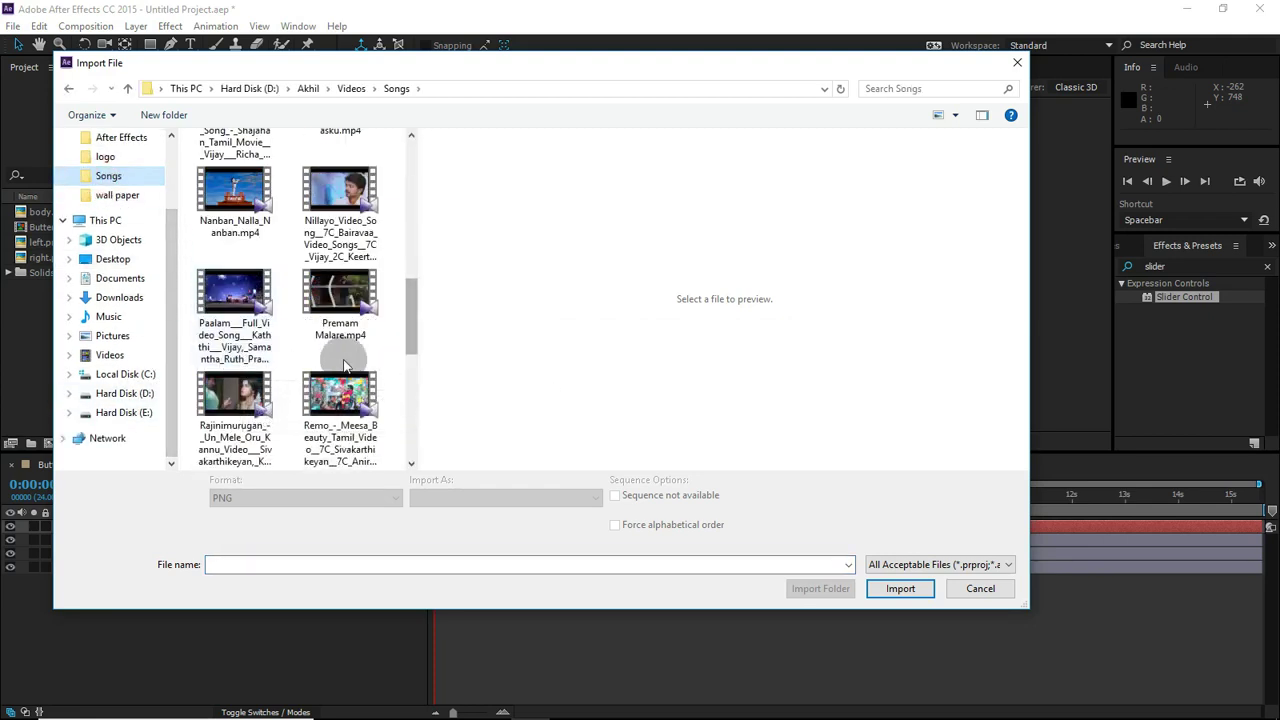
scroll(350, 345, "up", 3)
double_click(338, 262)
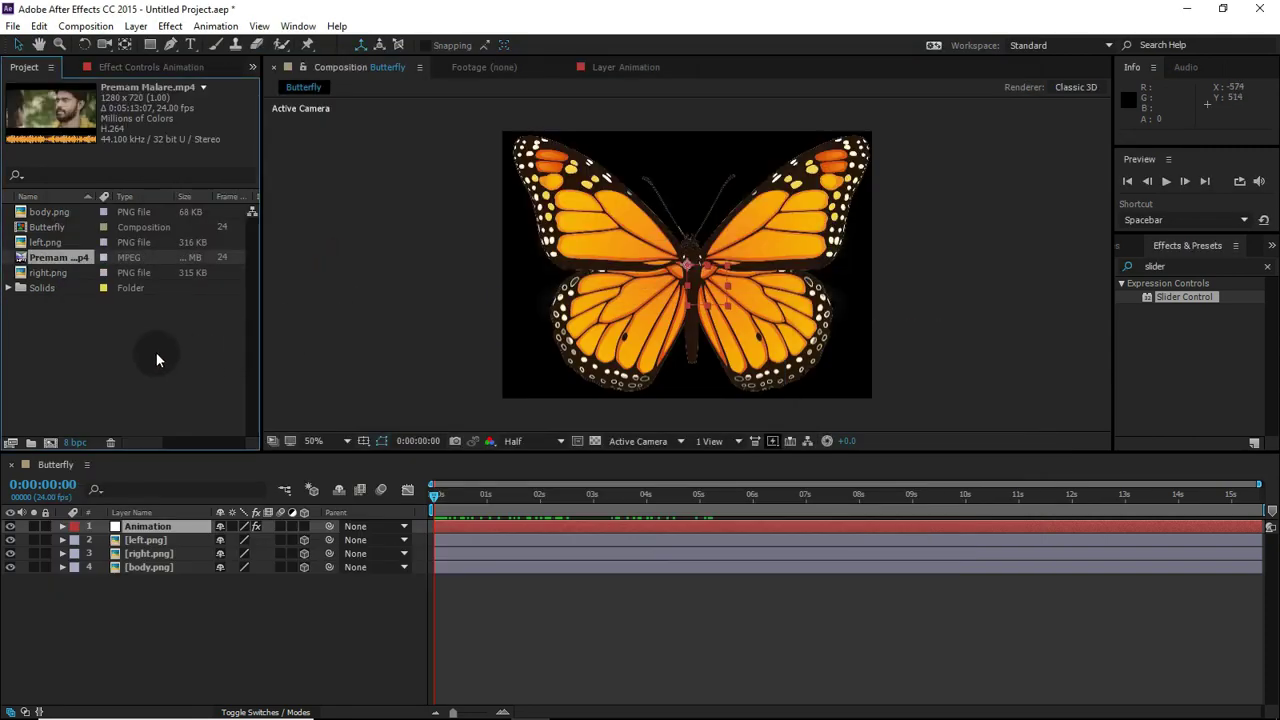
left_click_drag(35, 257, 51, 442)
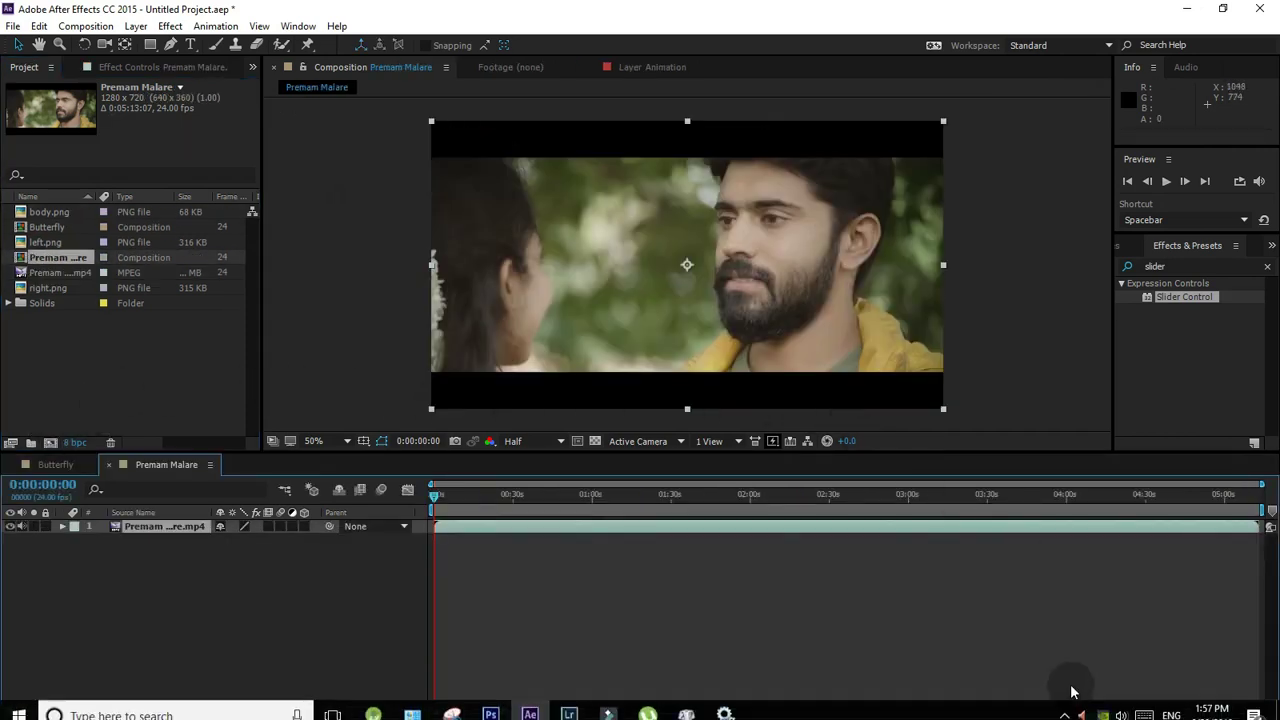
- Set the Premam Malare work area from 0:04:18:12 to about 0:04:26 and trim the composition to it
left_click(1047, 495)
left_click_drag(1067, 500, 1238, 512)
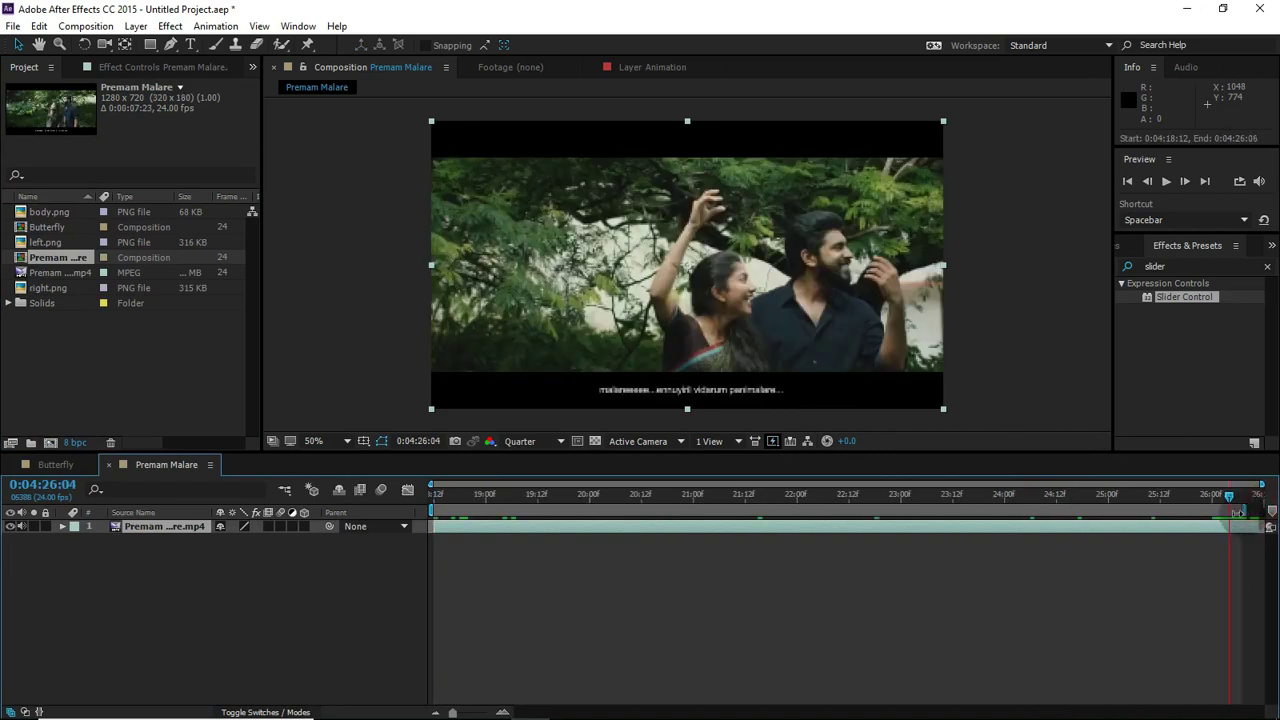
right_click(1222, 512)
left_click(1205, 552)
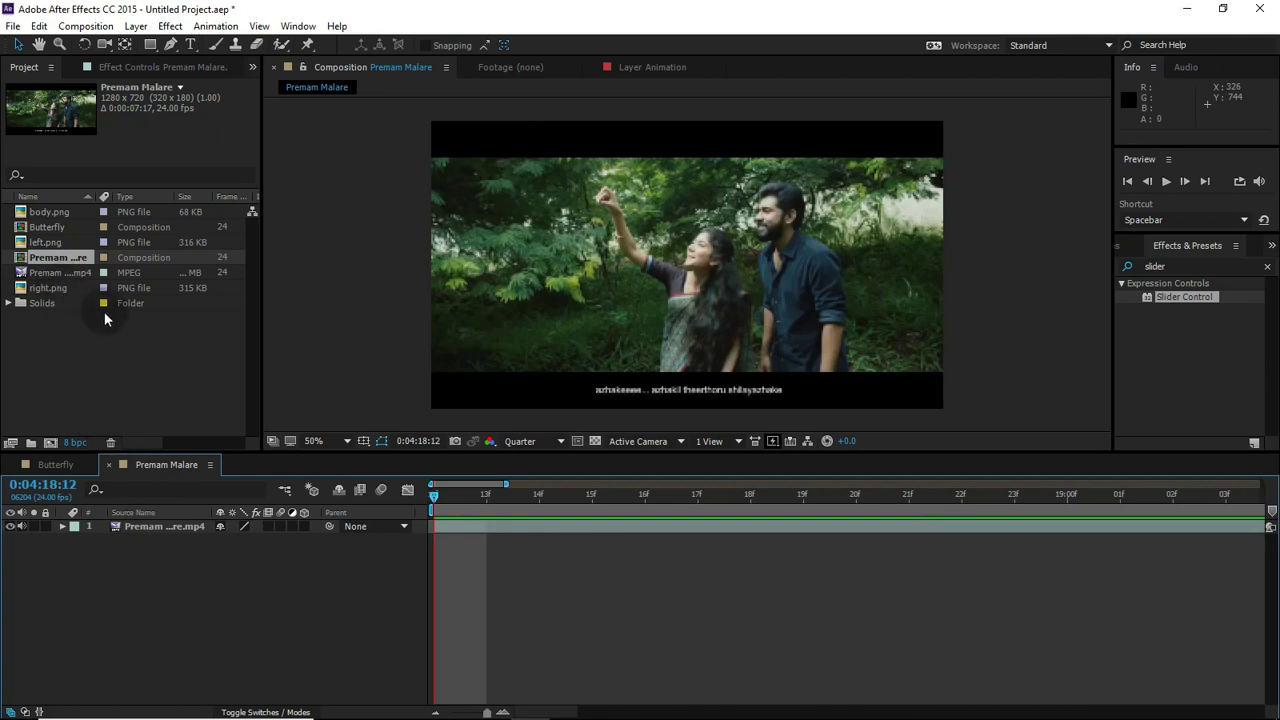
- Add the Butterfly composition to the Premam Malare timeline above the video layer and scale it down to 23%
left_click_drag(46, 228, 55, 548)
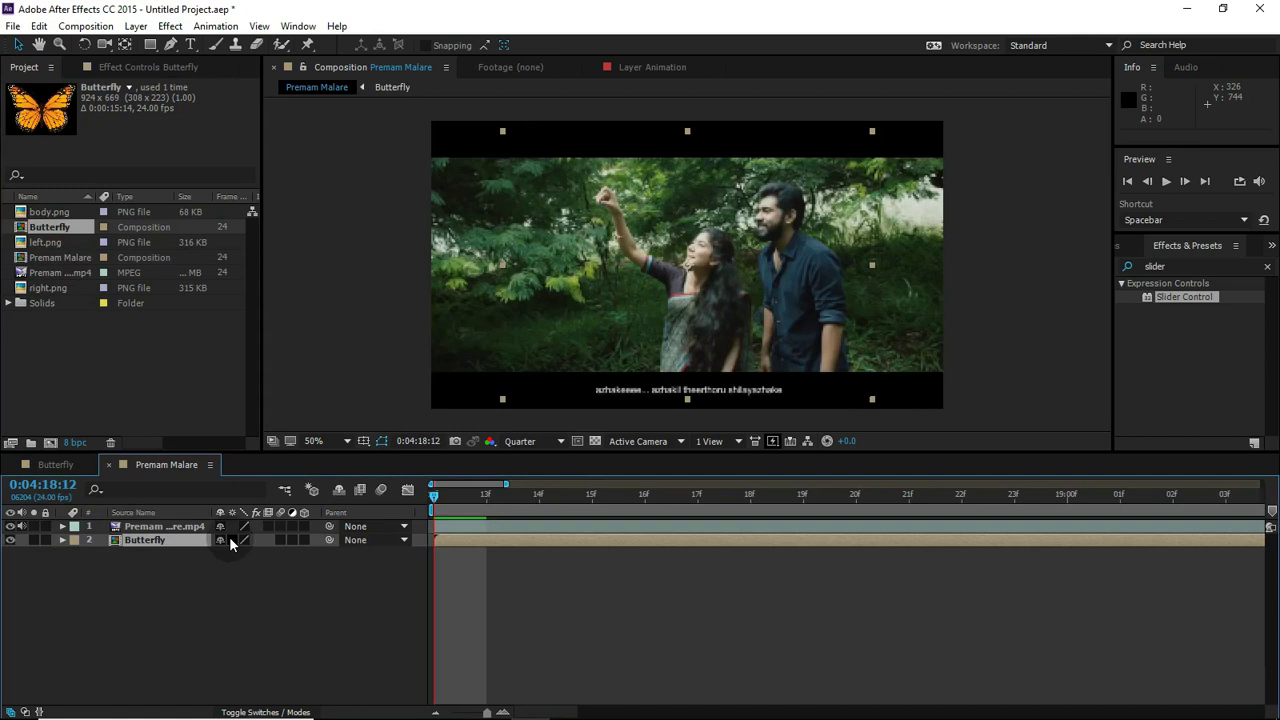
left_click_drag(174, 540, 176, 523)
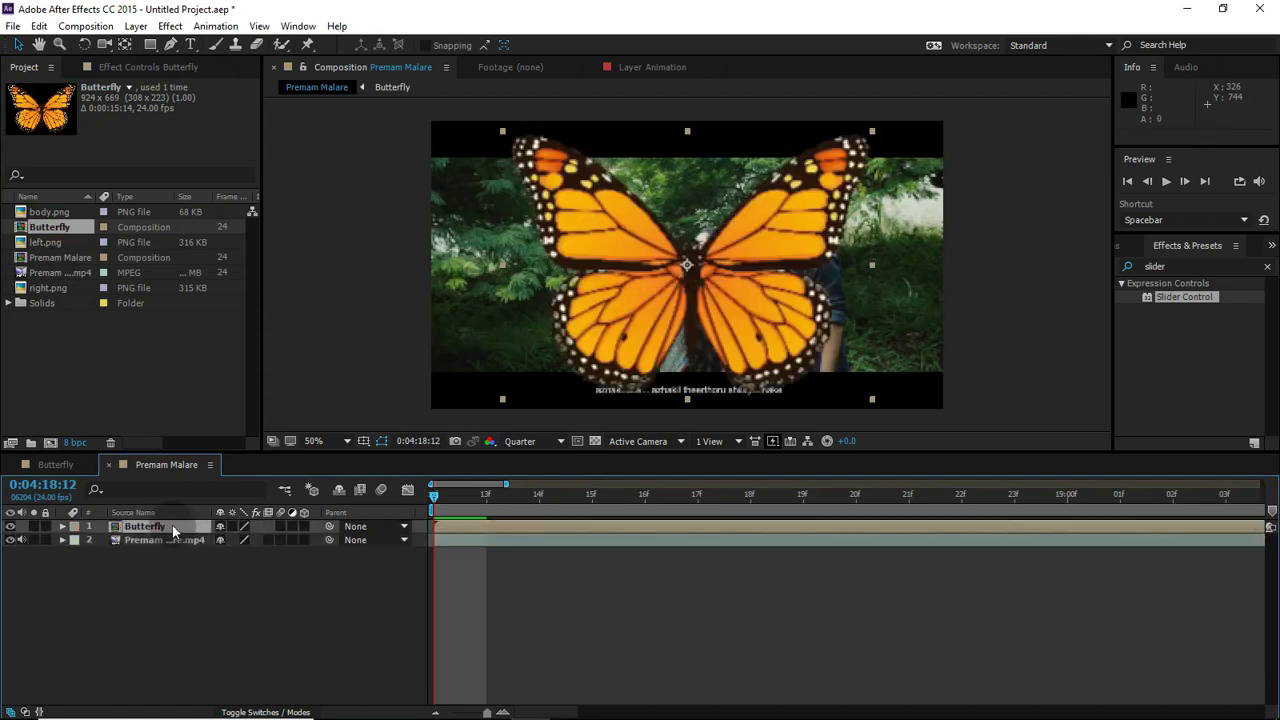
key("s")
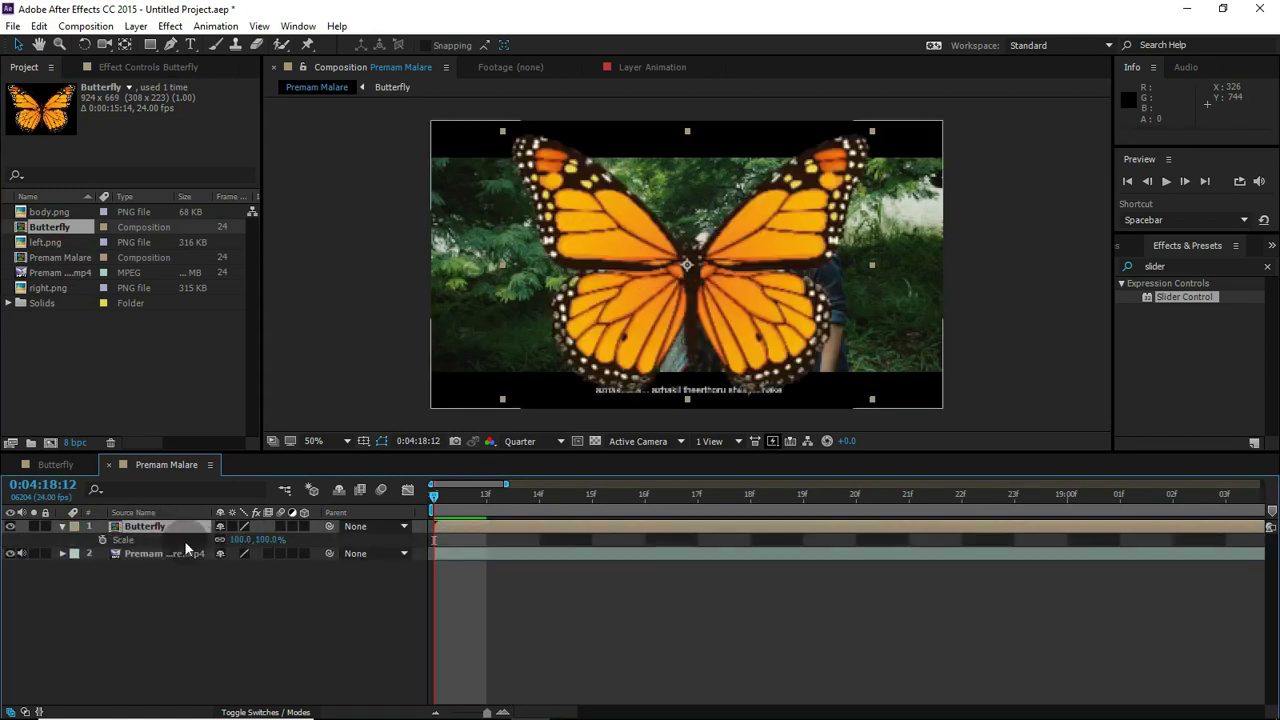
left_click(62, 526)
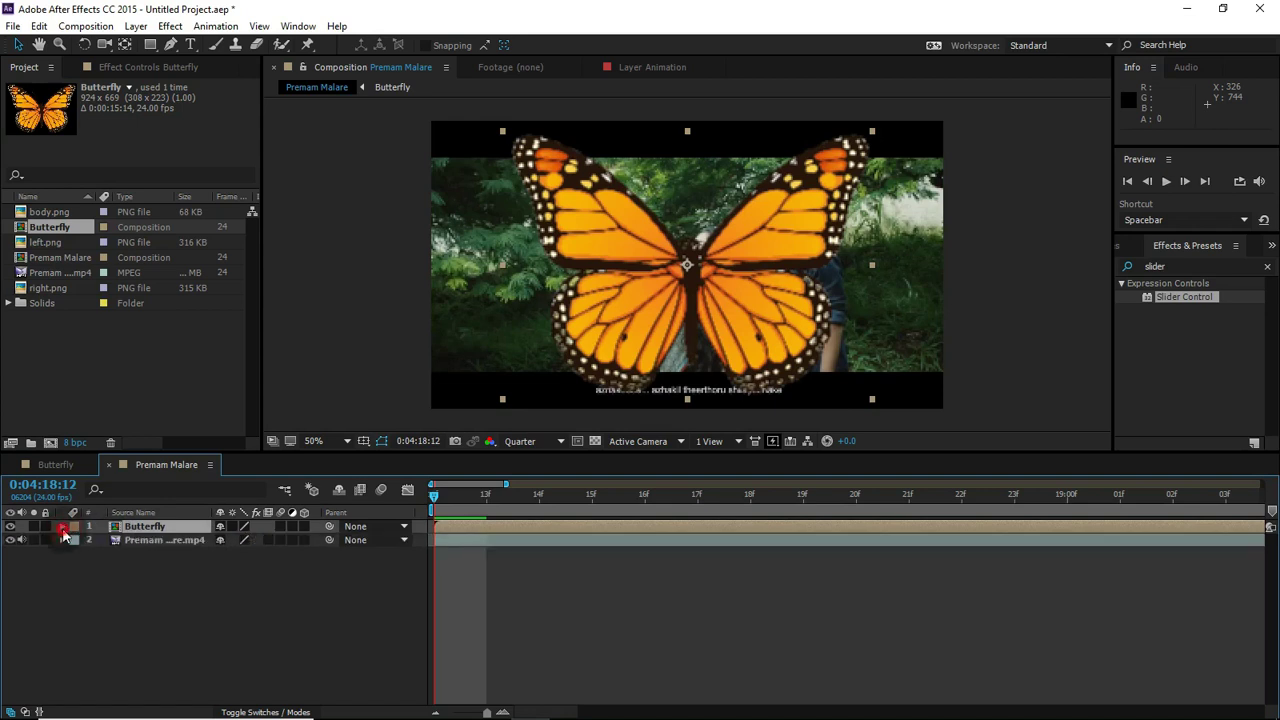
left_click(62, 526)
left_click_drag(240, 582, 187, 577)
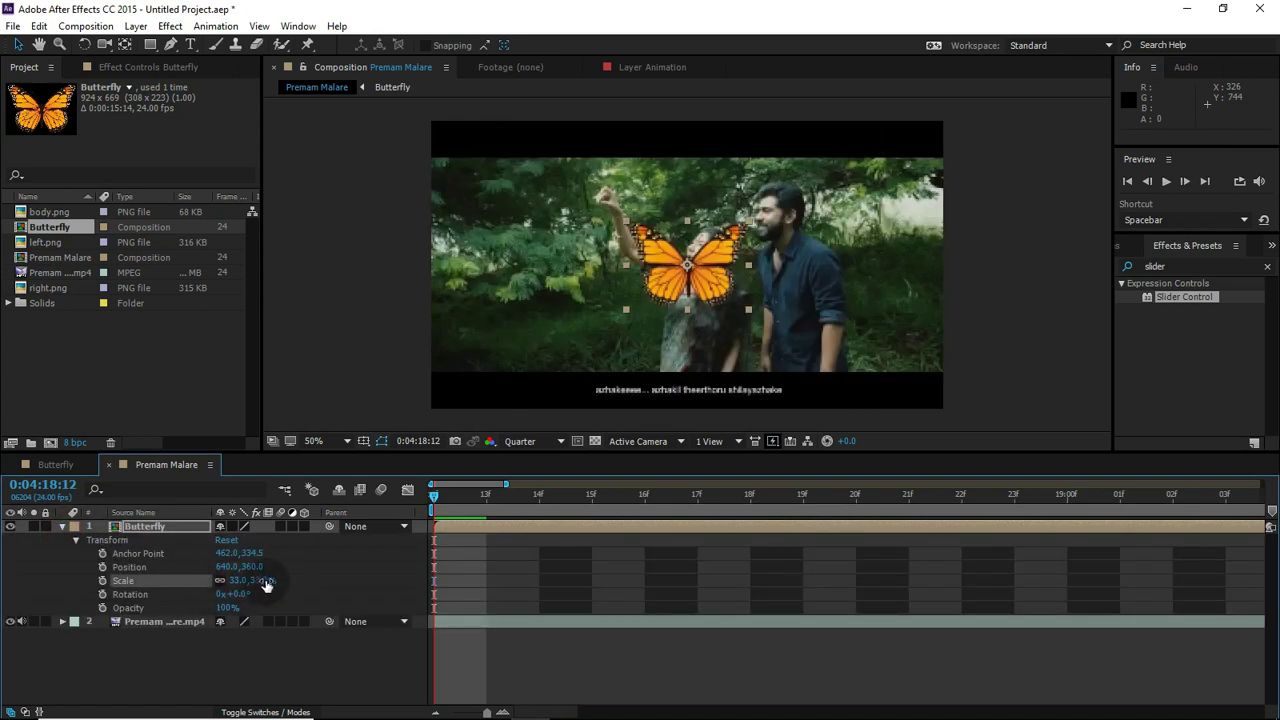
left_click_drag(266, 580, 250, 583)
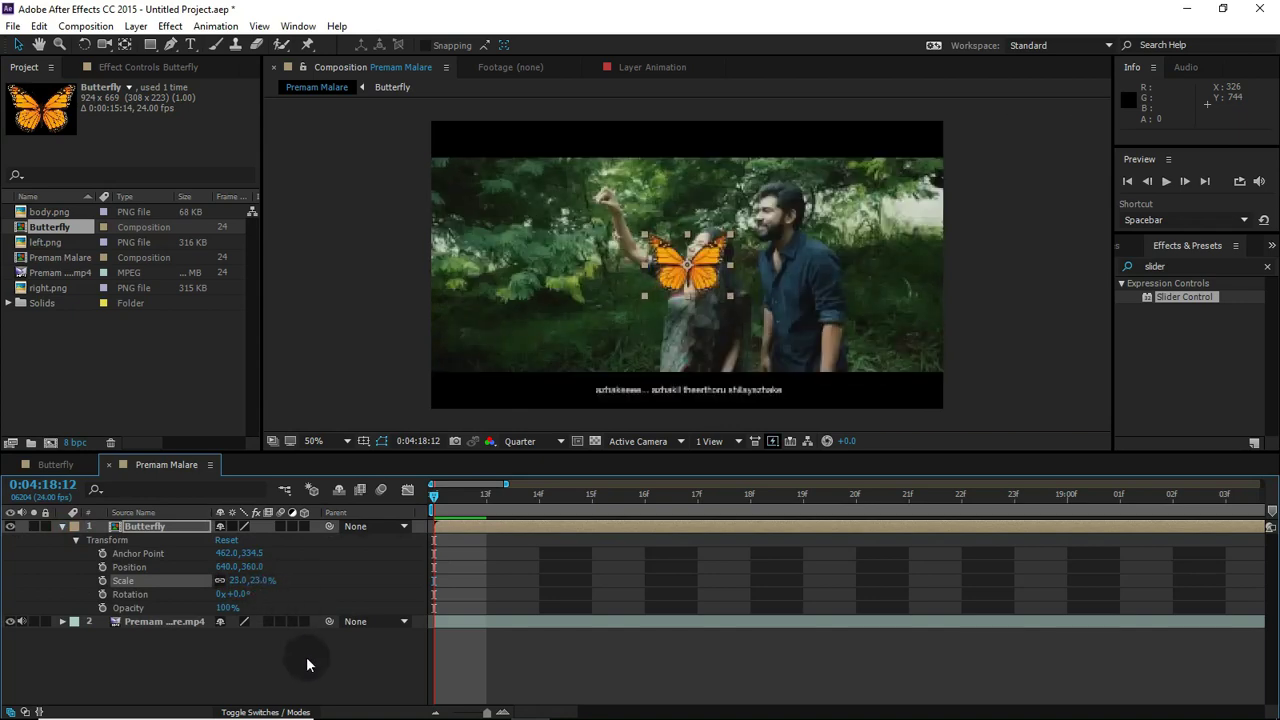
left_click(307, 665)
- Move the butterfly just below the woman's raised hand, at about 432, 224, and reduce its scale to 9%
left_click_drag(712, 276, 626, 247)
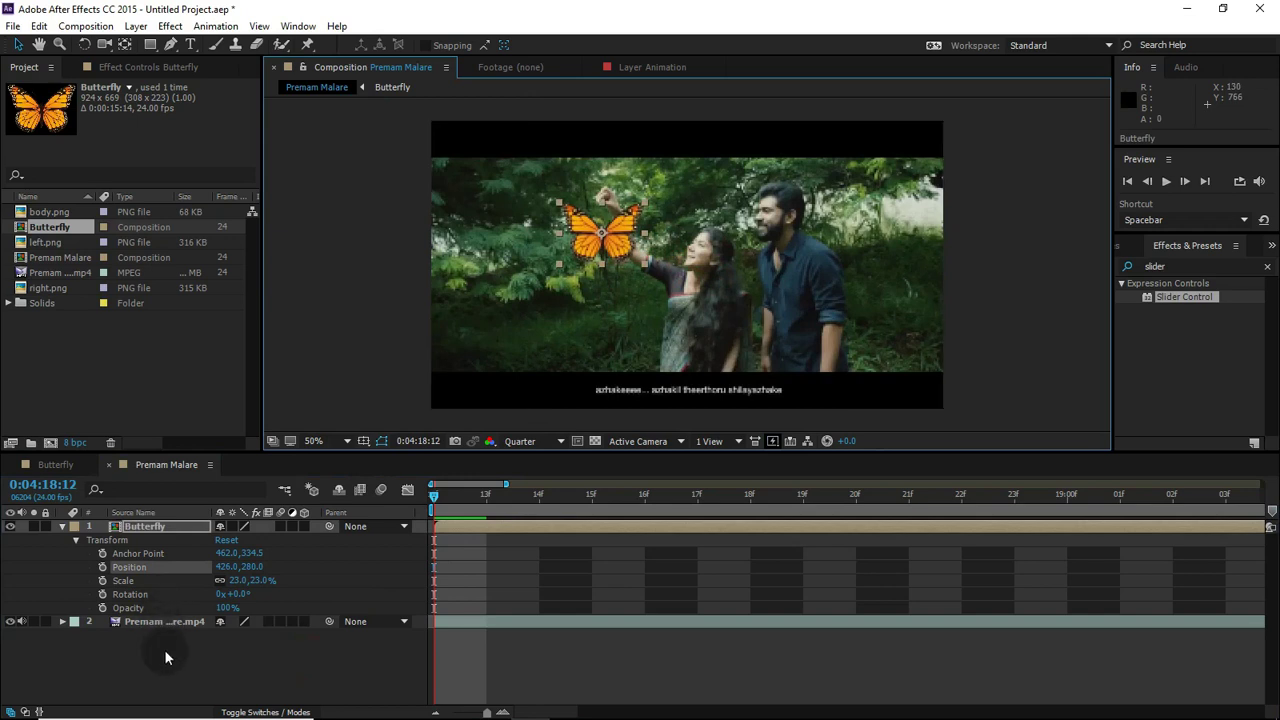
left_click(237, 580)
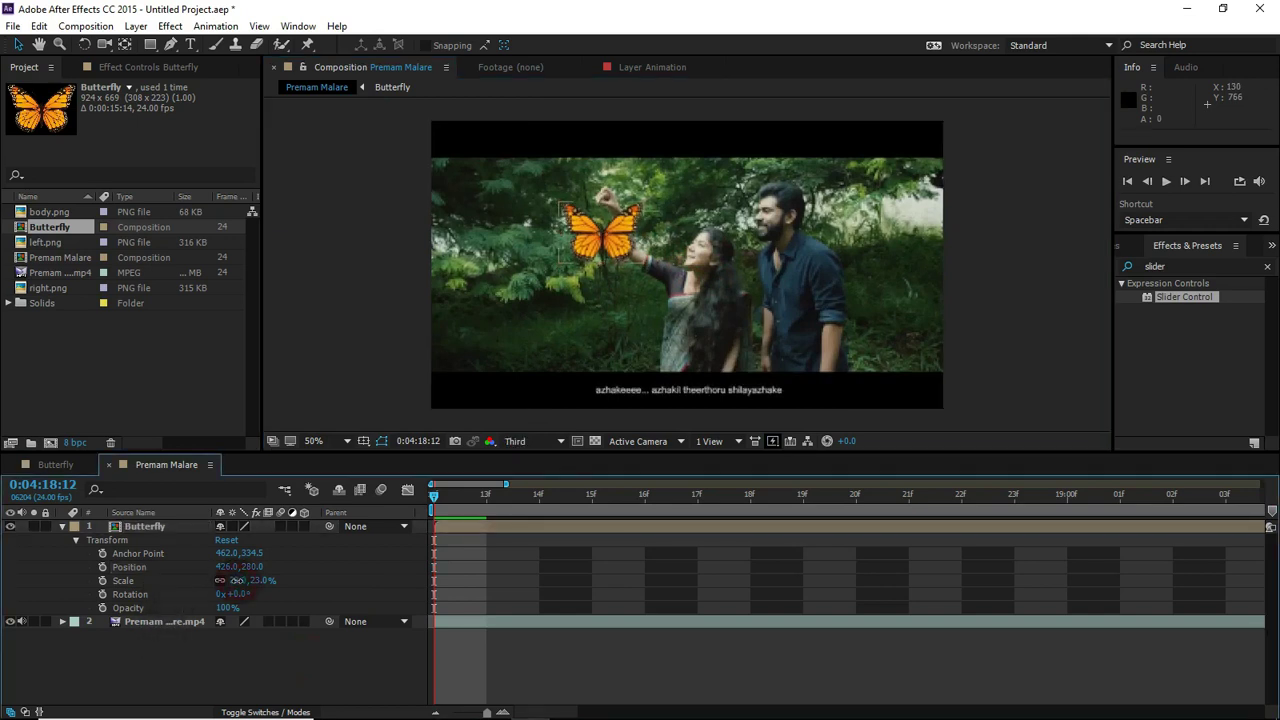
left_click_drag(237, 580, 225, 581)
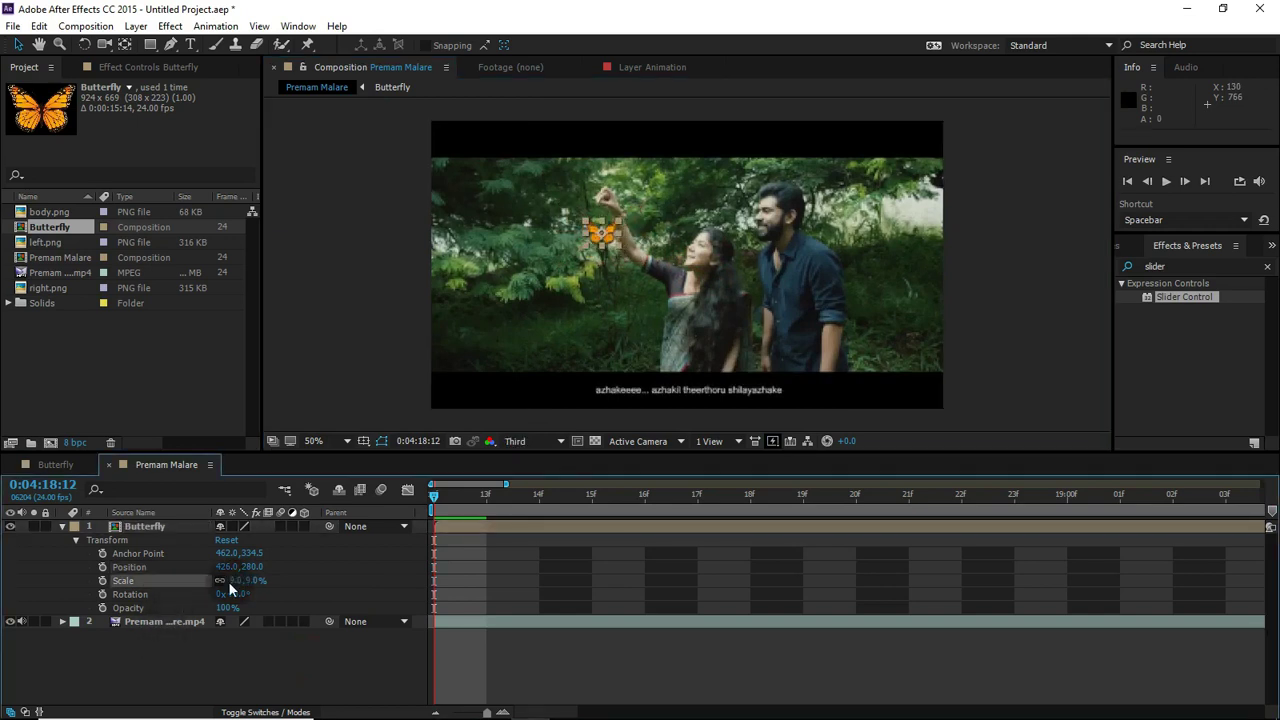
left_click(240, 652)
left_click_drag(611, 247, 616, 226)
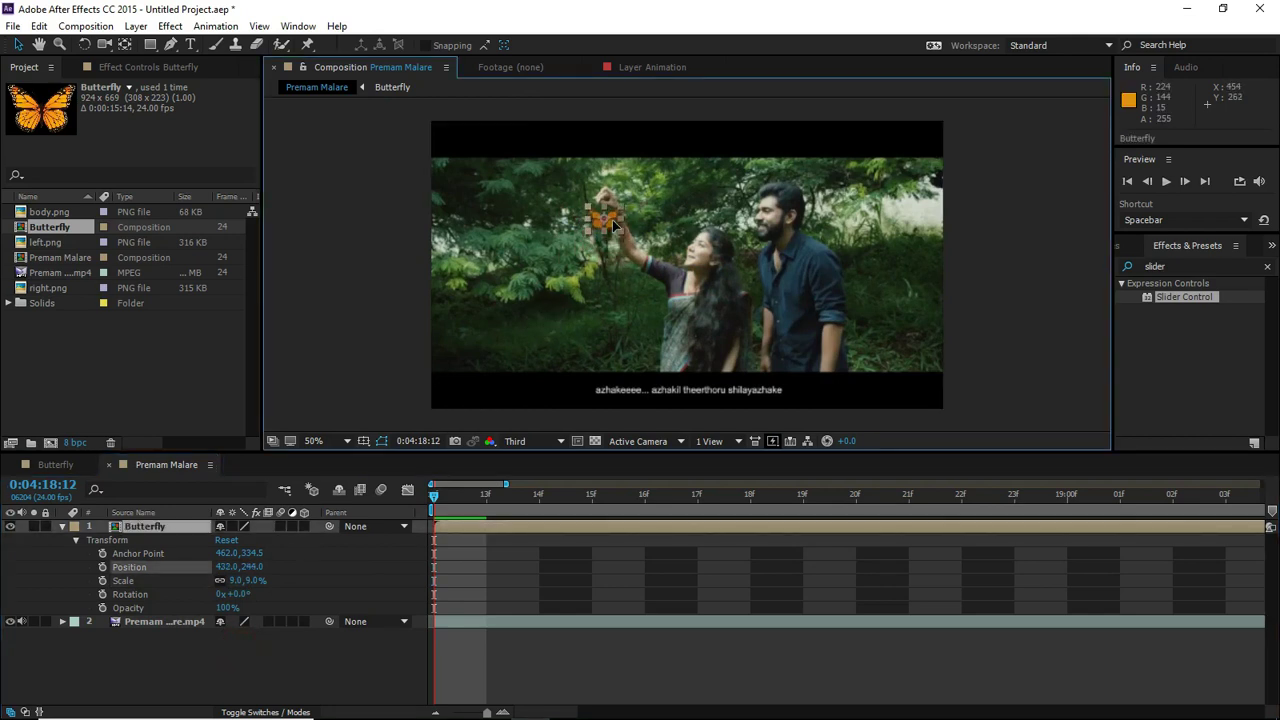
- Make the Butterfly layer 3D with collapsed transformations enabled, and play a preview of it over the footage
left_click(75, 546)
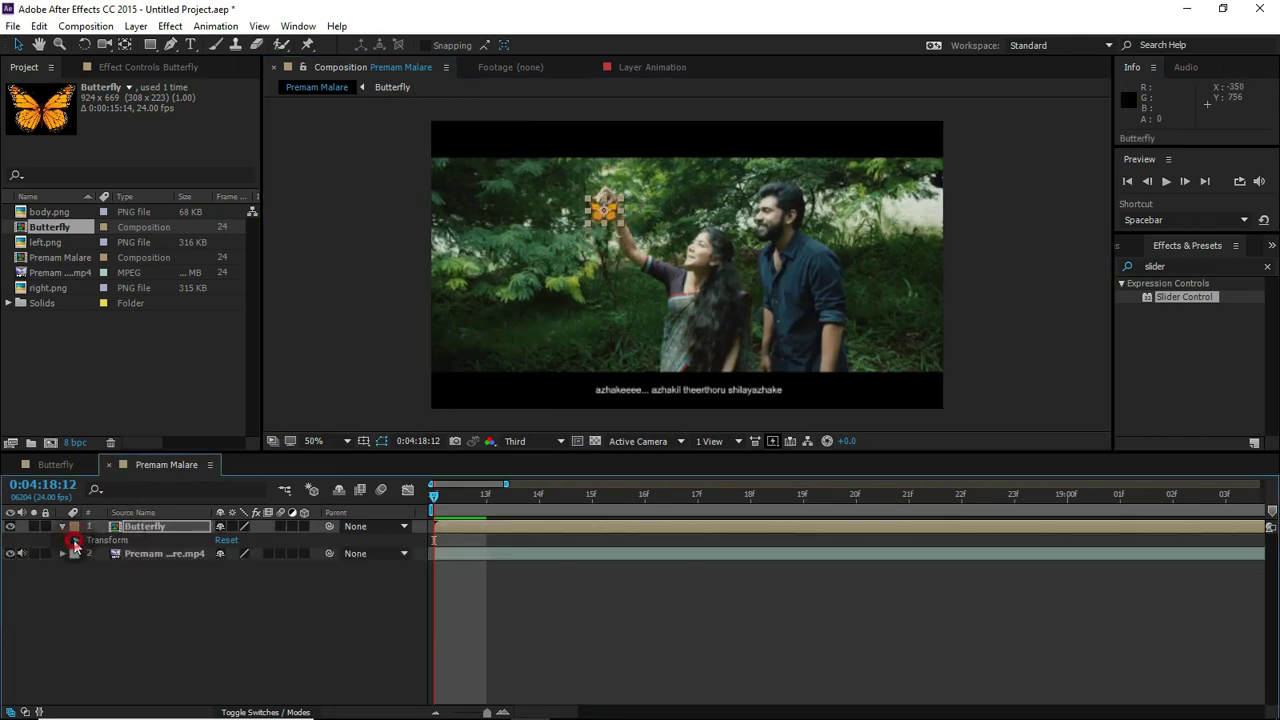
left_click(304, 526)
left_click(234, 527)
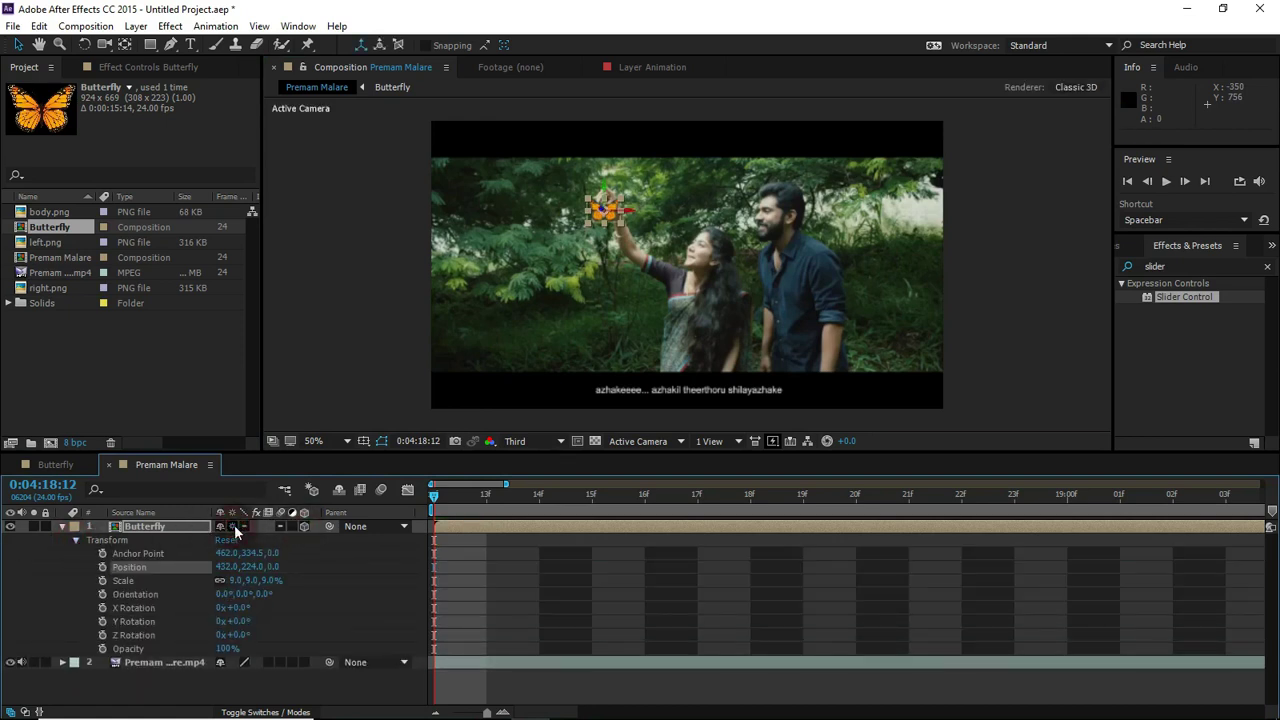
left_click(1163, 182)
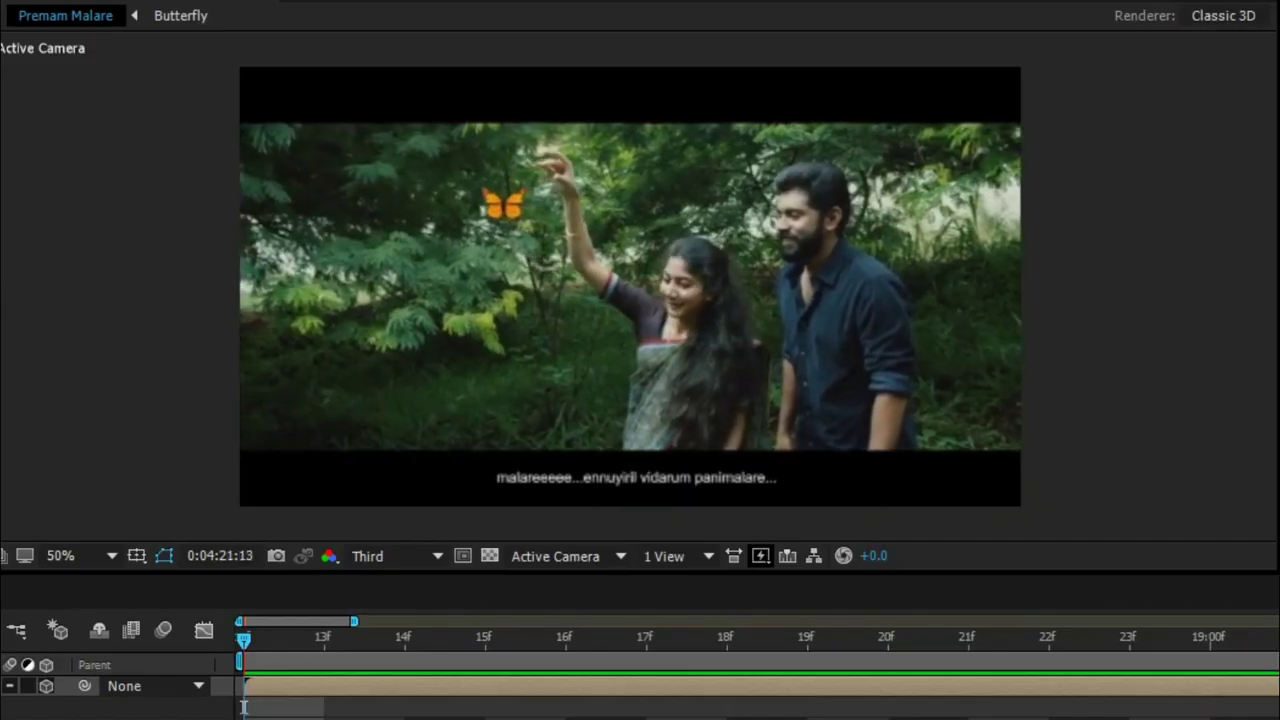
key("space")
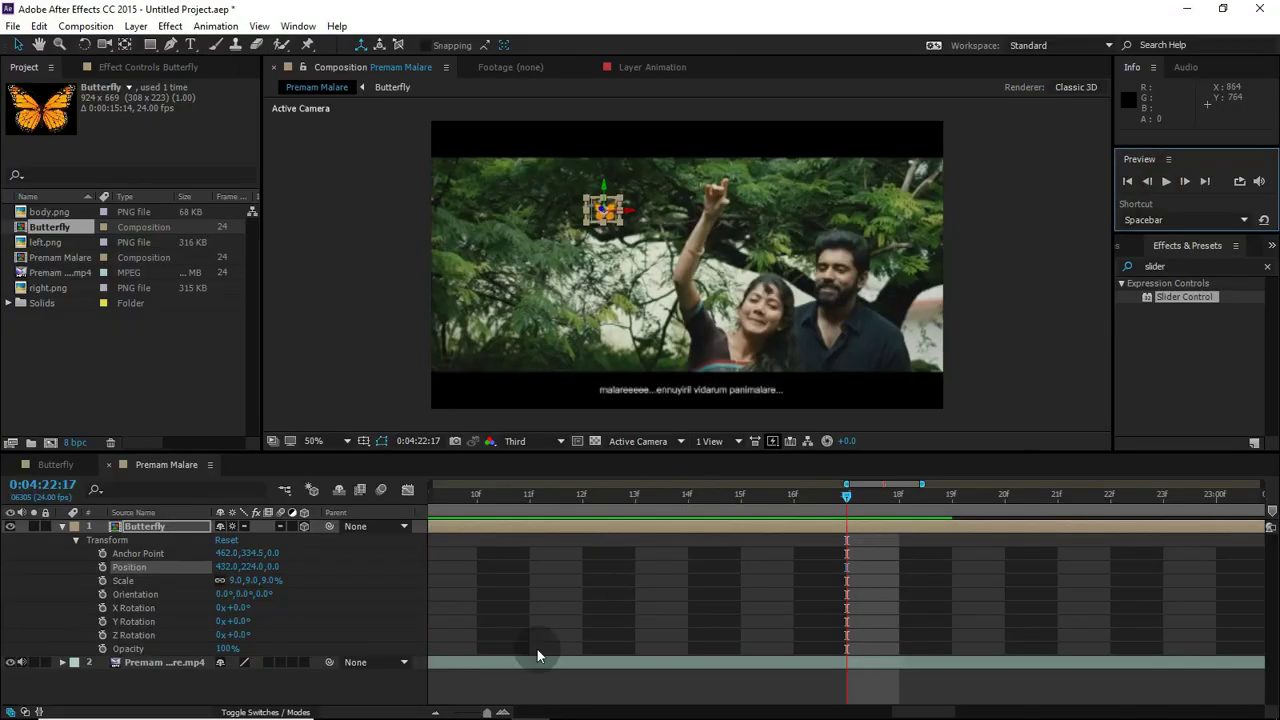
- At the clip's start, 0:04:18:12, enable keyframing for all Transform properties of the Butterfly layer, from Anchor Point to Opacity
left_click_drag(463, 709, 443, 709)
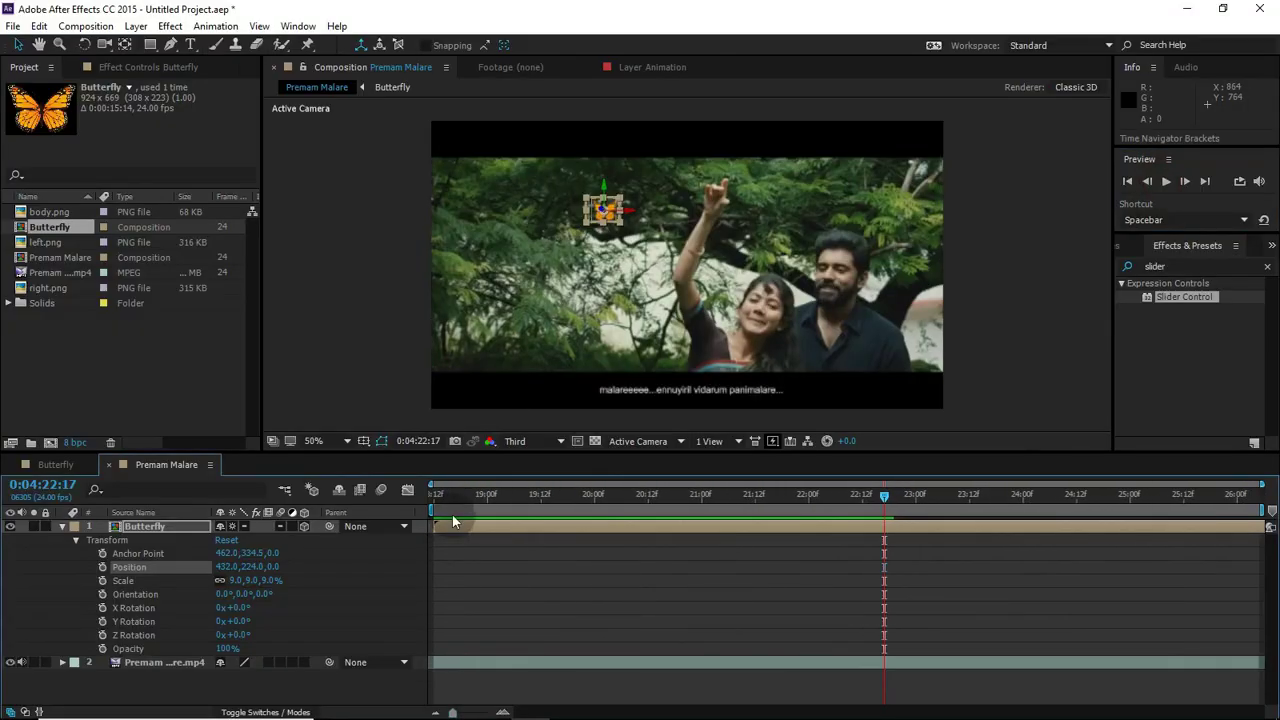
left_click(451, 495)
left_click_drag(425, 508, 402, 500)
left_click(183, 700)
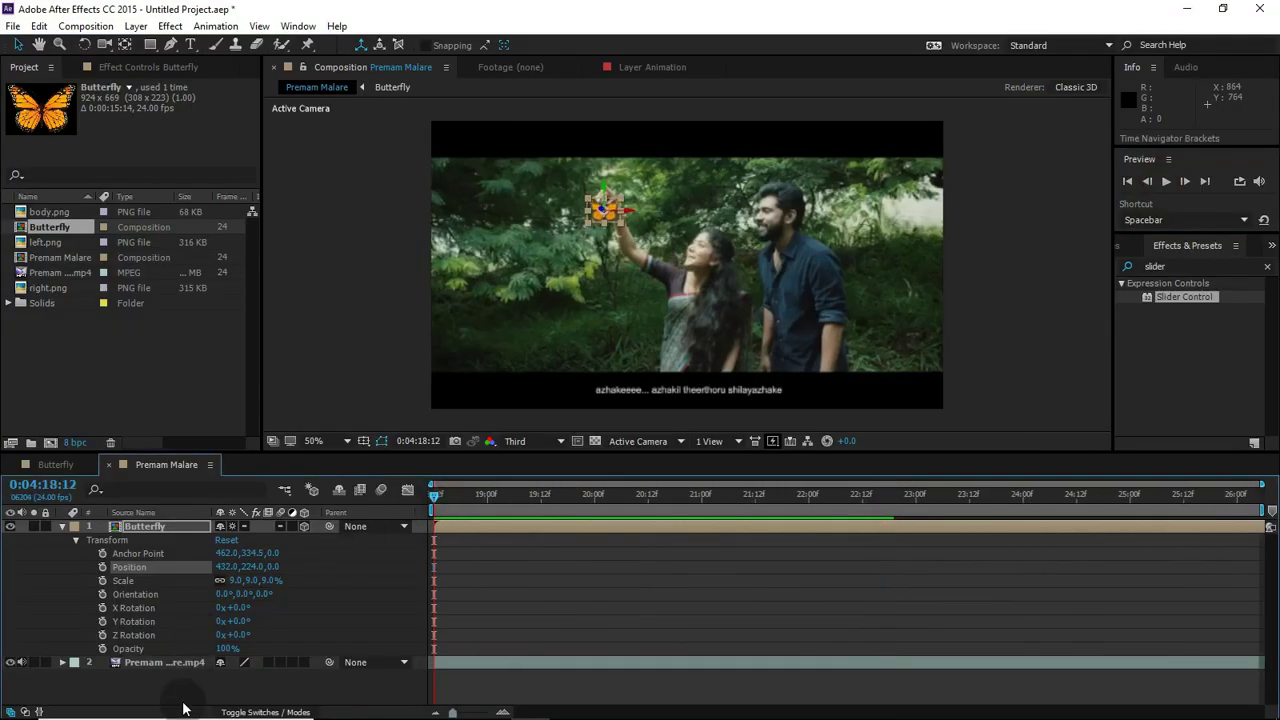
left_click(102, 553)
left_click(102, 567)
left_click(102, 580)
left_click(102, 594)
left_click(102, 607)
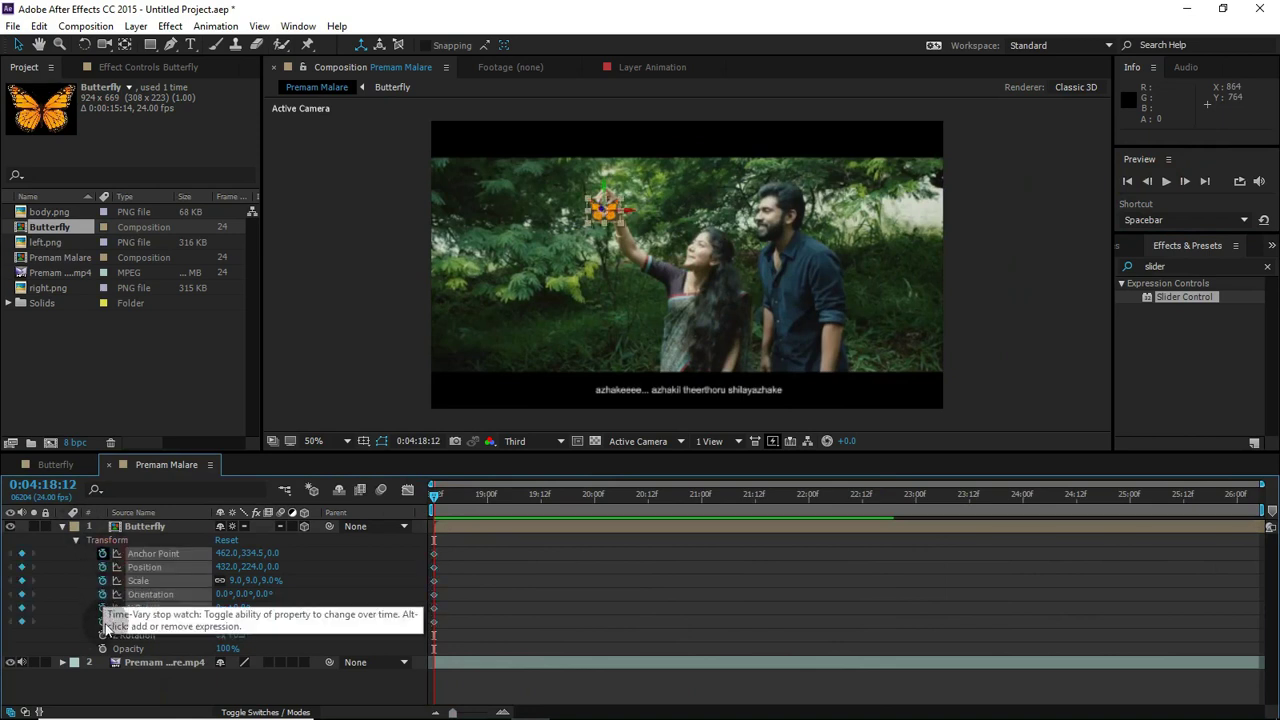
left_click(102, 621)
left_click(102, 635)
left_click(102, 648)
- At 0:04:20:11, move the butterfly down to about 452, 351 to add a second Position keyframe
left_click_drag(438, 495, 649, 513)
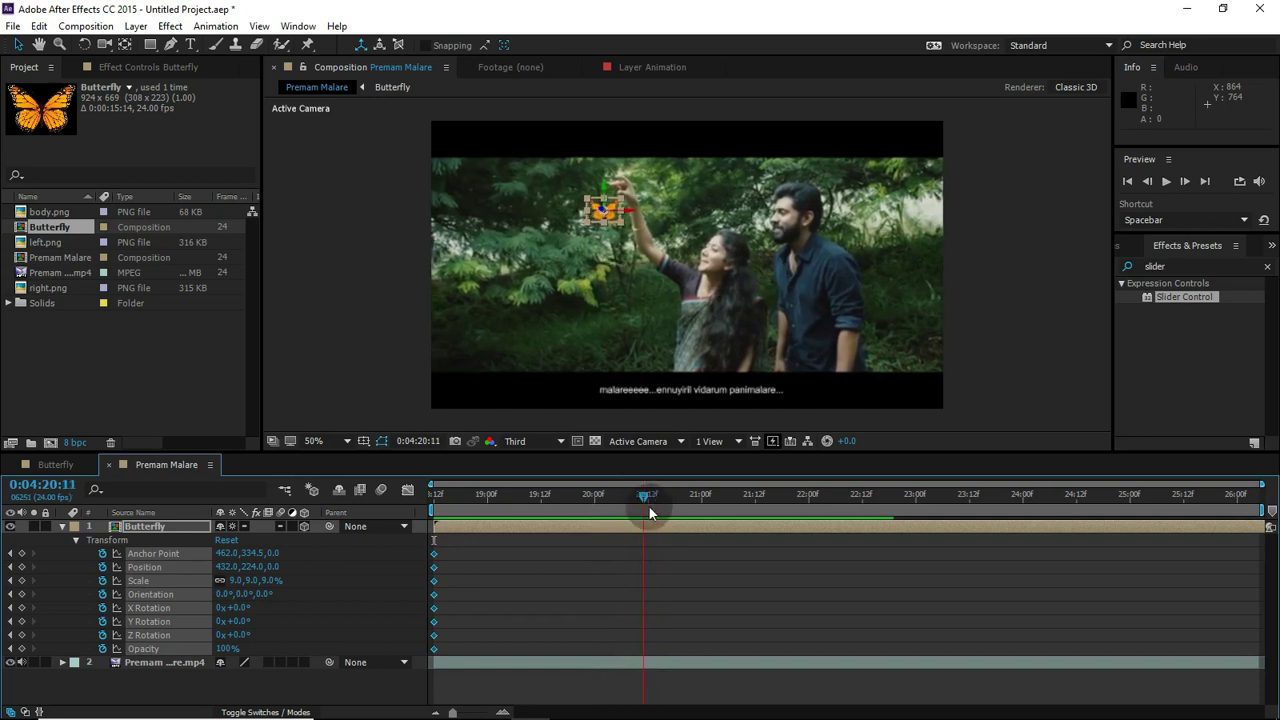
left_click(607, 216)
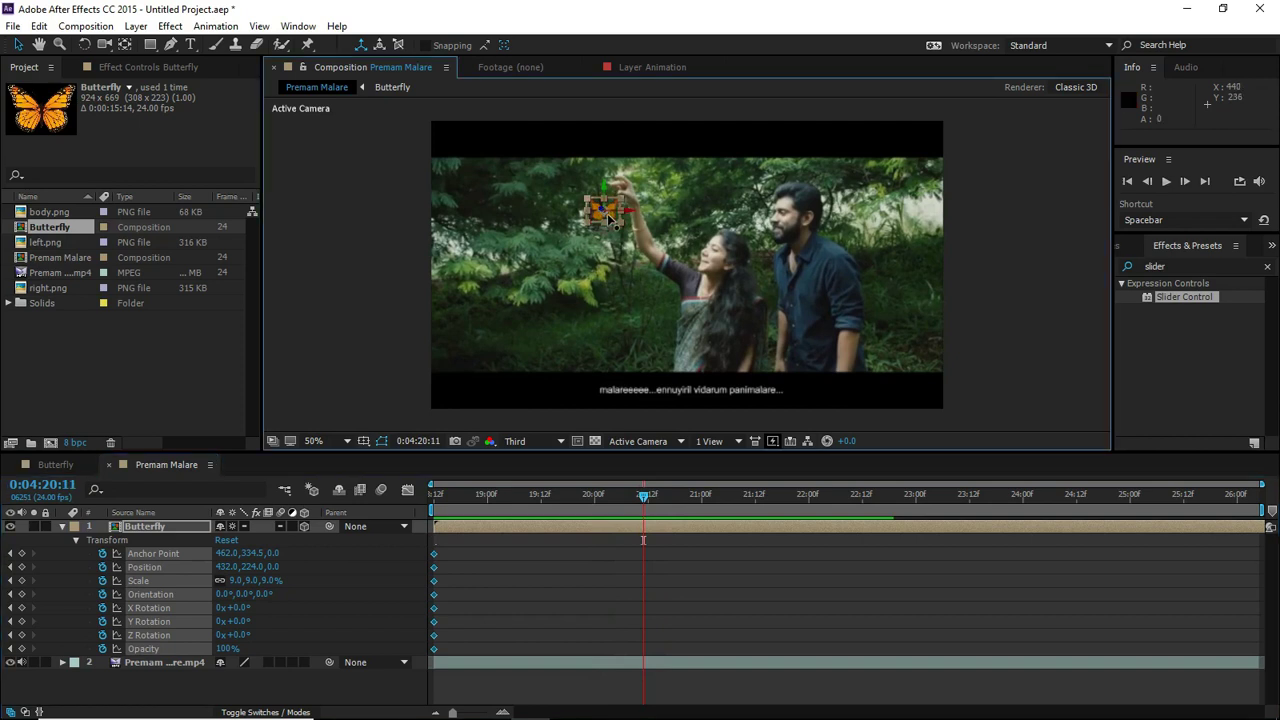
left_click_drag(607, 216, 620, 272)
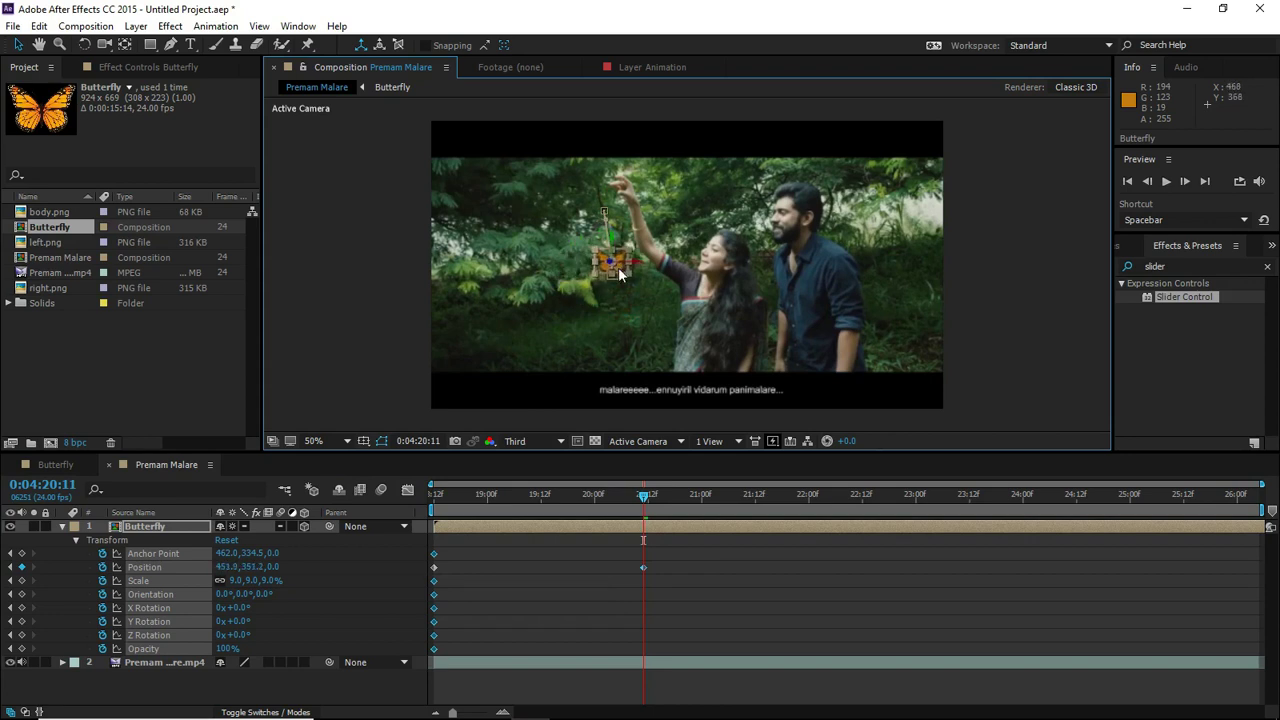
left_click(646, 503)
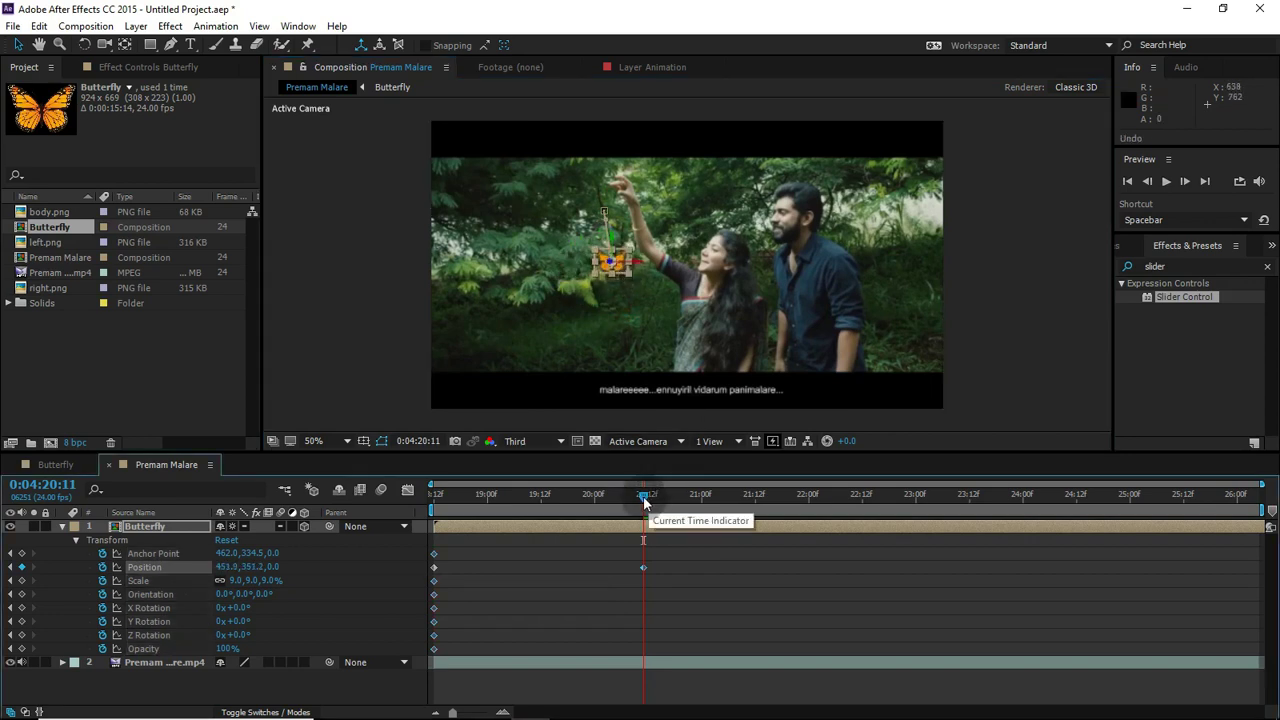
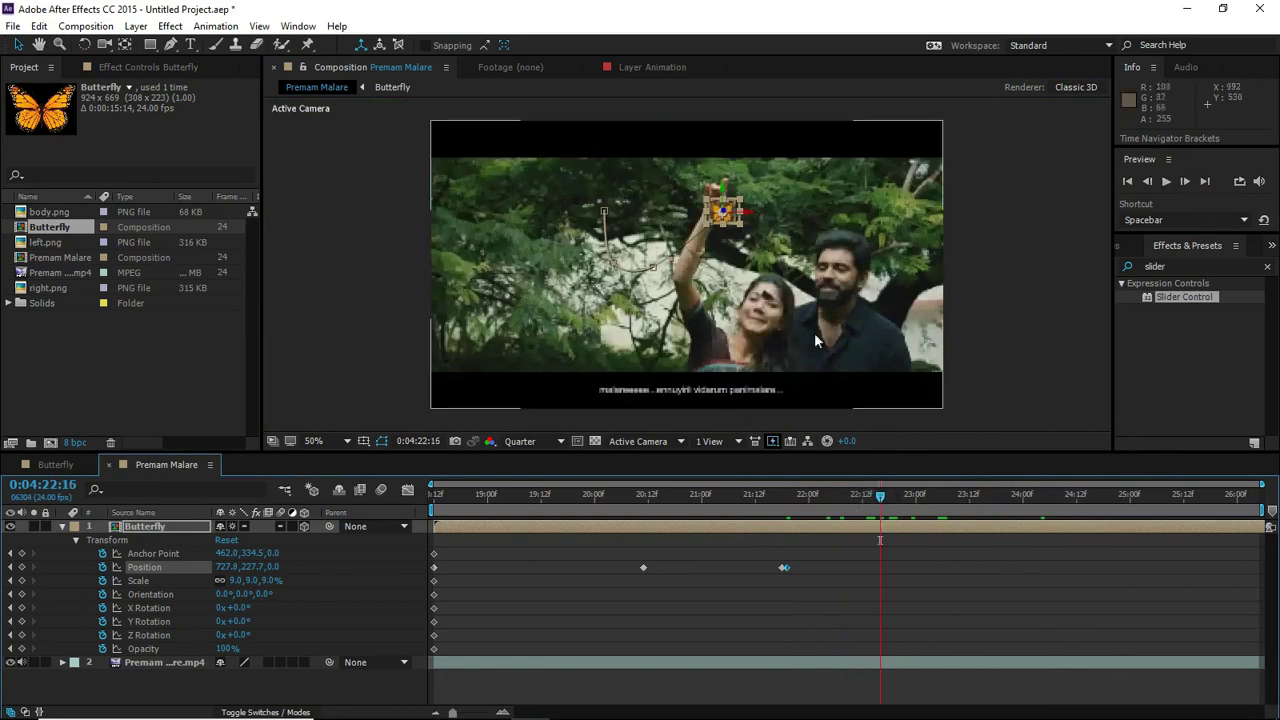
- Keyframe the butterfly over the woman's head at 0:04:22:16 and at the picture's right edge, about 1285, 326, just after 0:04:23:18
left_click_drag(760, 158, 856, 343)
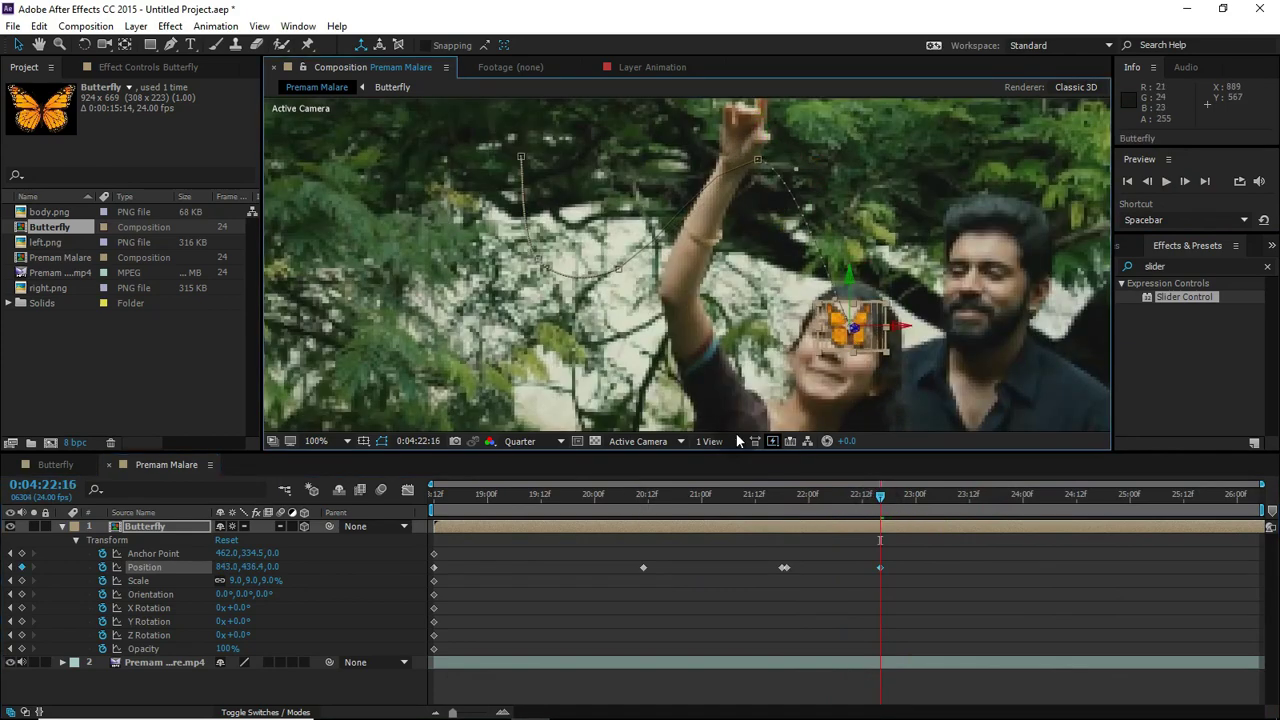
key("comma")
left_click_drag(880, 494, 994, 494)
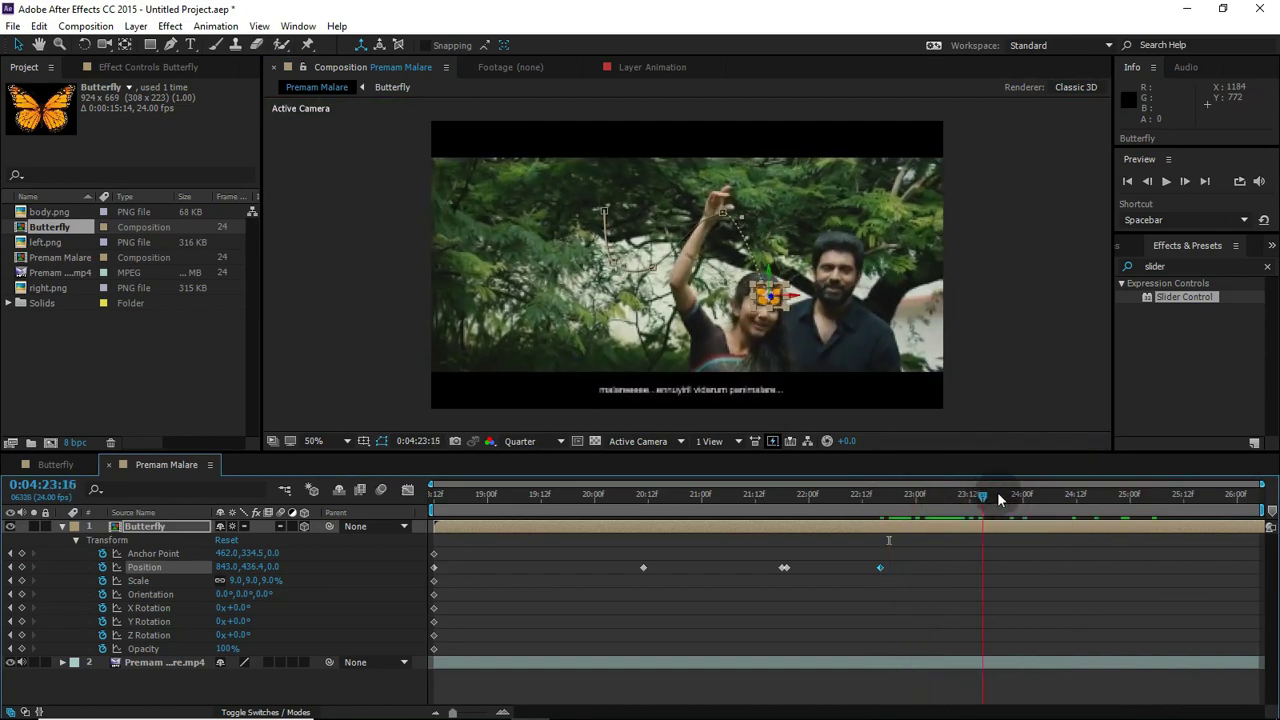
left_click_drag(783, 300, 959, 254)
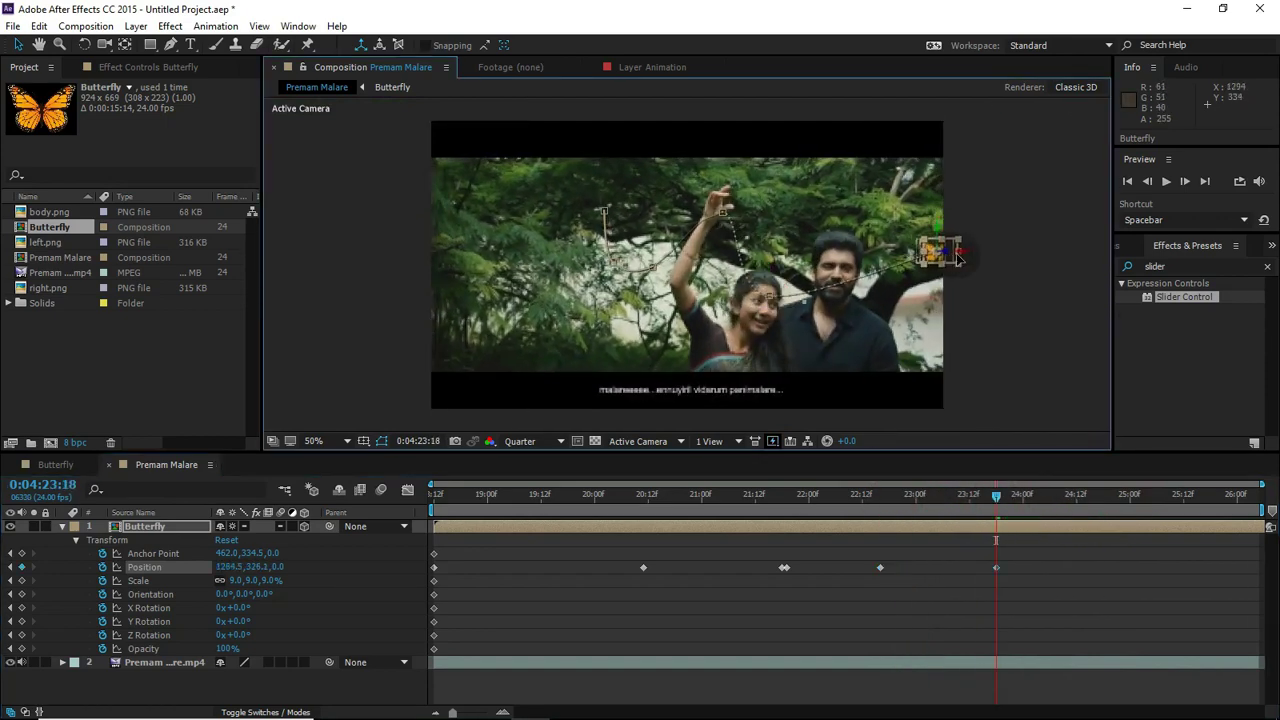
left_click_drag(996, 567, 1005, 566)
- Play back the butterfly's flight path from the clip's start and scrub through it
left_click_drag(1014, 494, 480, 502)
left_click(1166, 181)
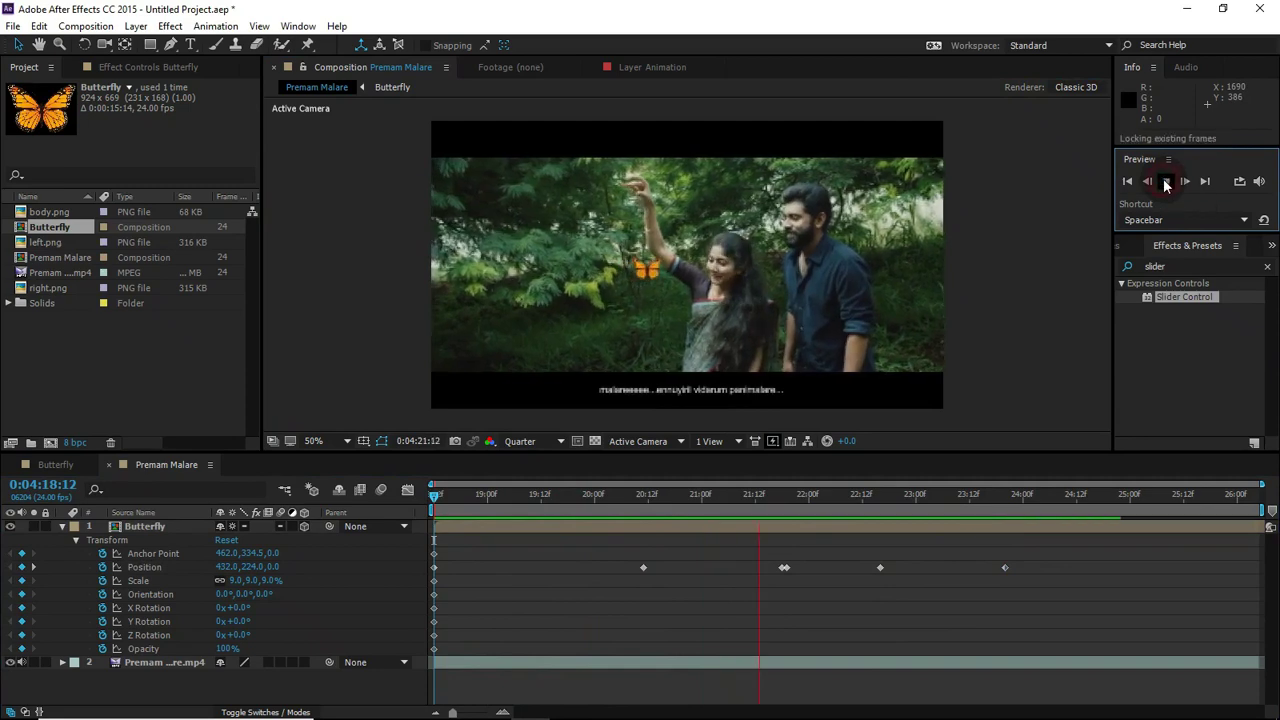
left_click_drag(467, 497, 869, 491)
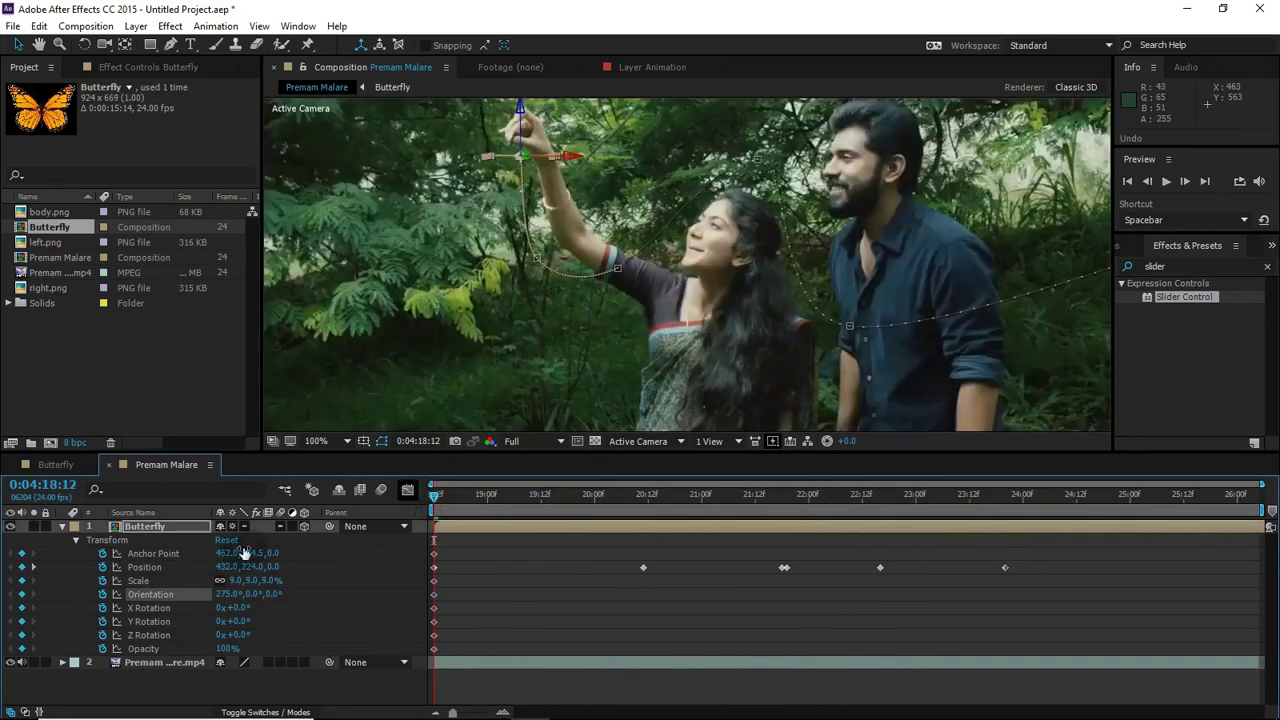
- Set the butterfly's Orientation to 294°, 0°, 0° at 0:04:18:12 and to 294°, 355°, 68° at 0:04:20:06
left_click_drag(237, 592, 245, 592)
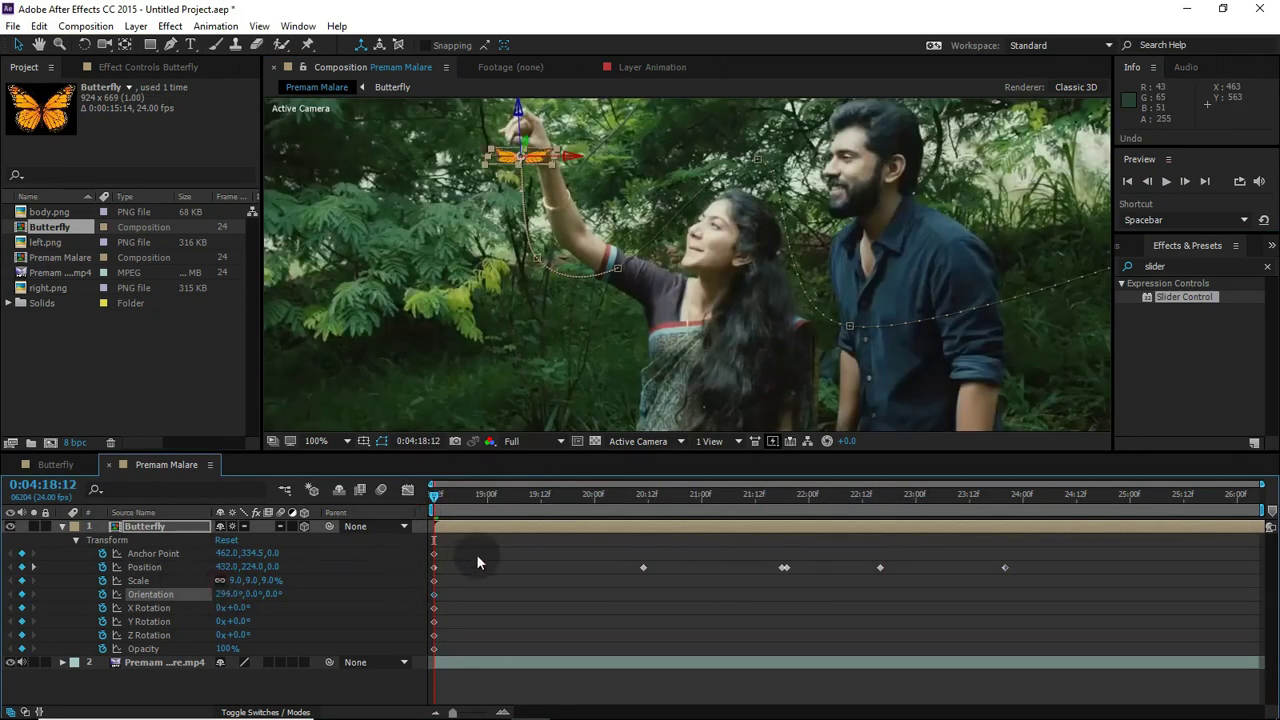
left_click_drag(435, 497, 623, 517)
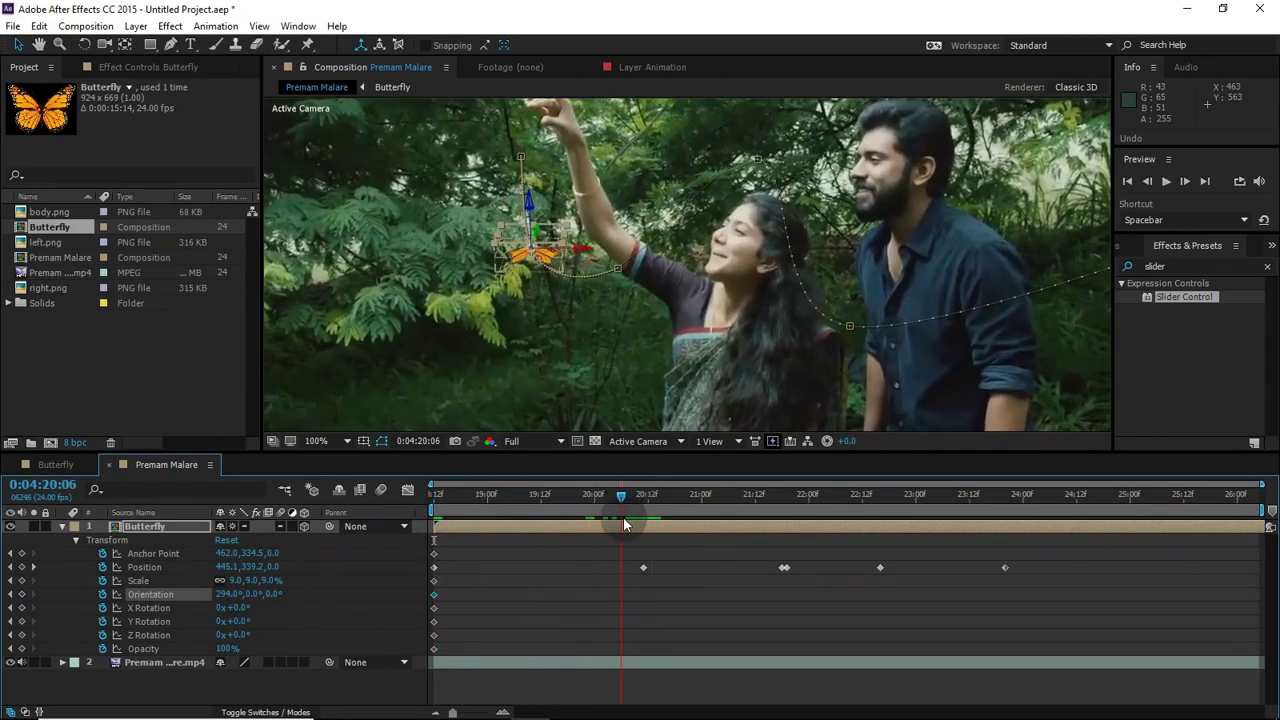
left_click_drag(249, 592, 334, 591)
- Scrub through the clip to check the butterfly's changing orientation along its path, ending back at 0:04:18:12
left_click_drag(621, 496, 987, 514)
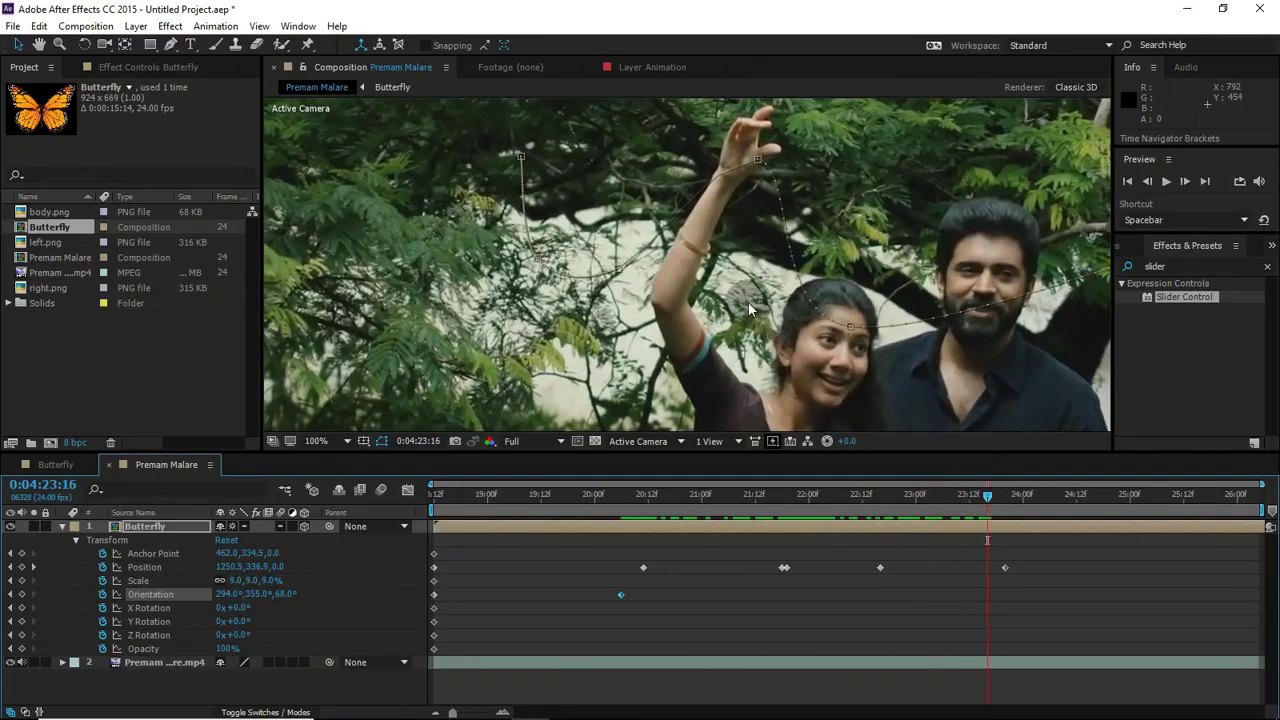
scroll(748, 302, "down", 2)
left_click(991, 496)
left_click_drag(1008, 503, 420, 538)
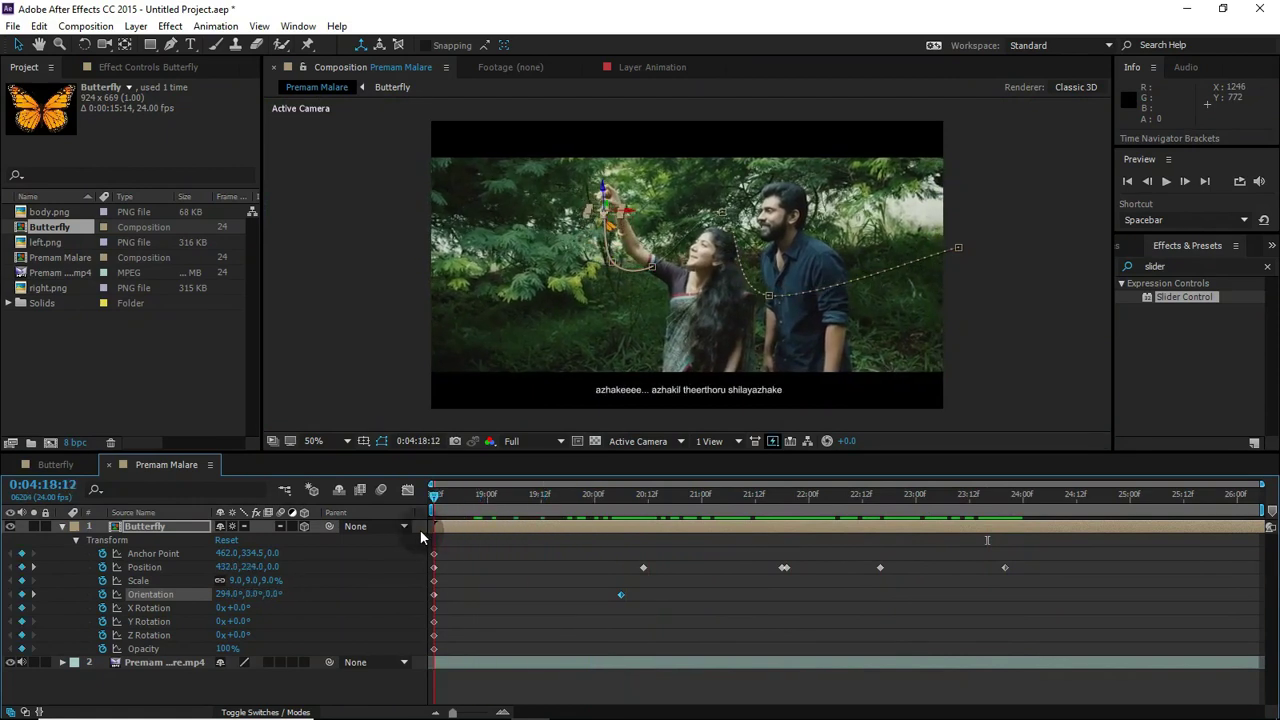
left_click(318, 581)
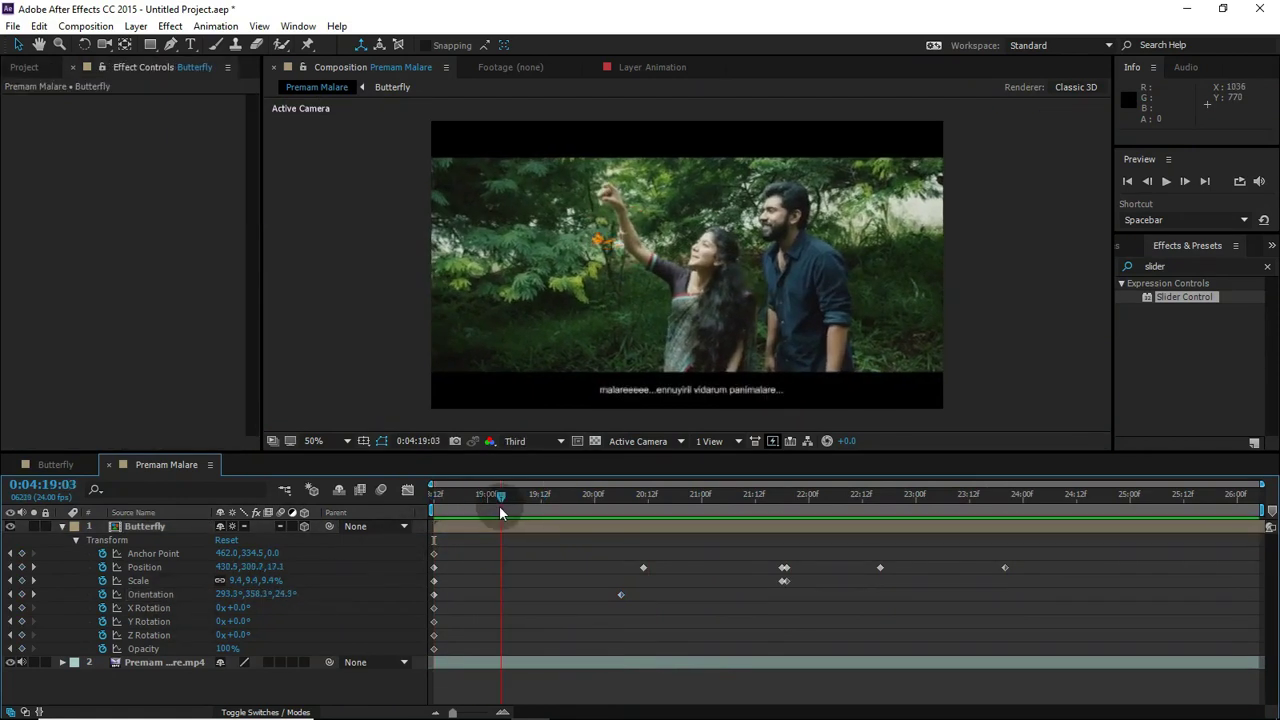
- Find the Color Balance effect by searching for "color" and apply it to the Butterfly layer
left_click(1165, 265)
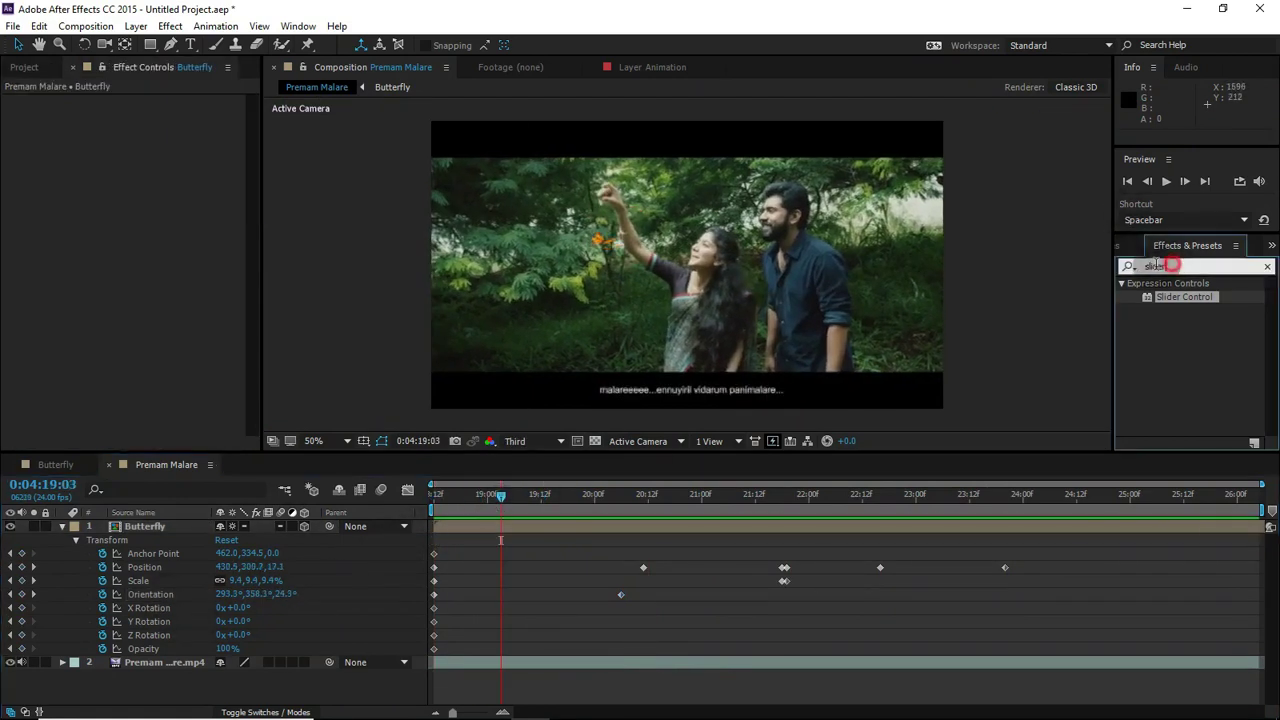
type("color")
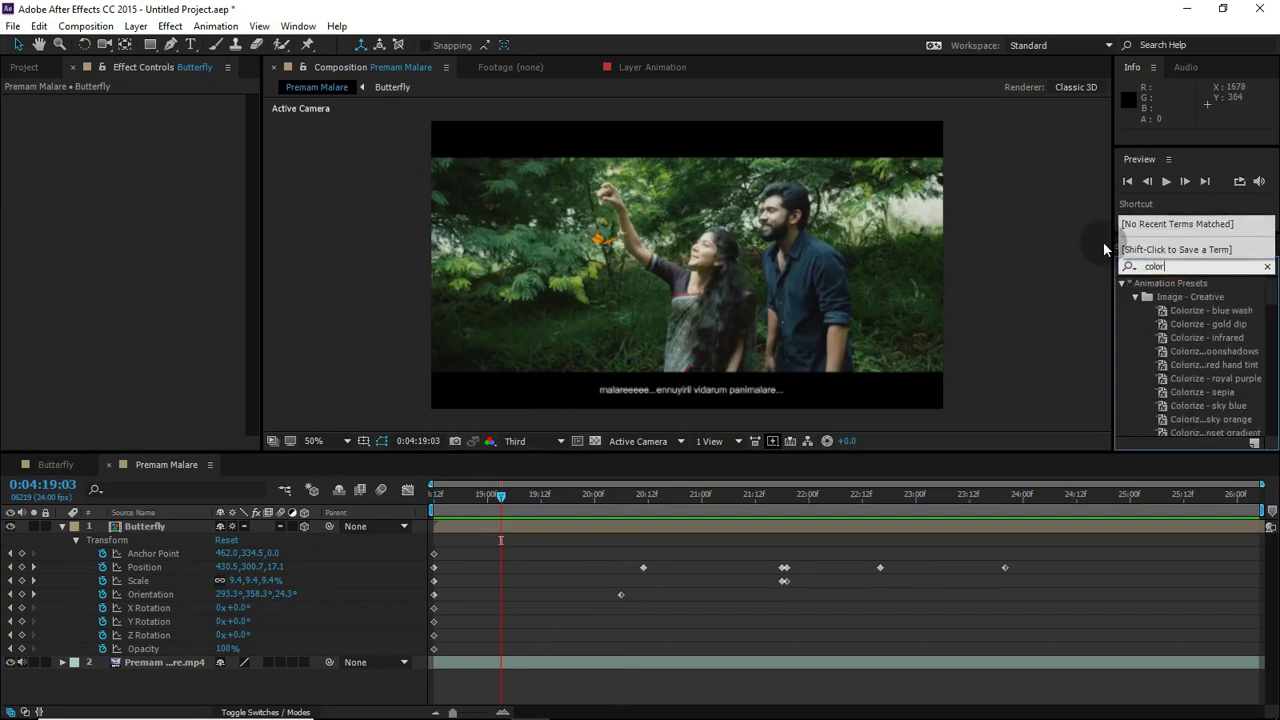
scroll(1201, 371, "down", 10)
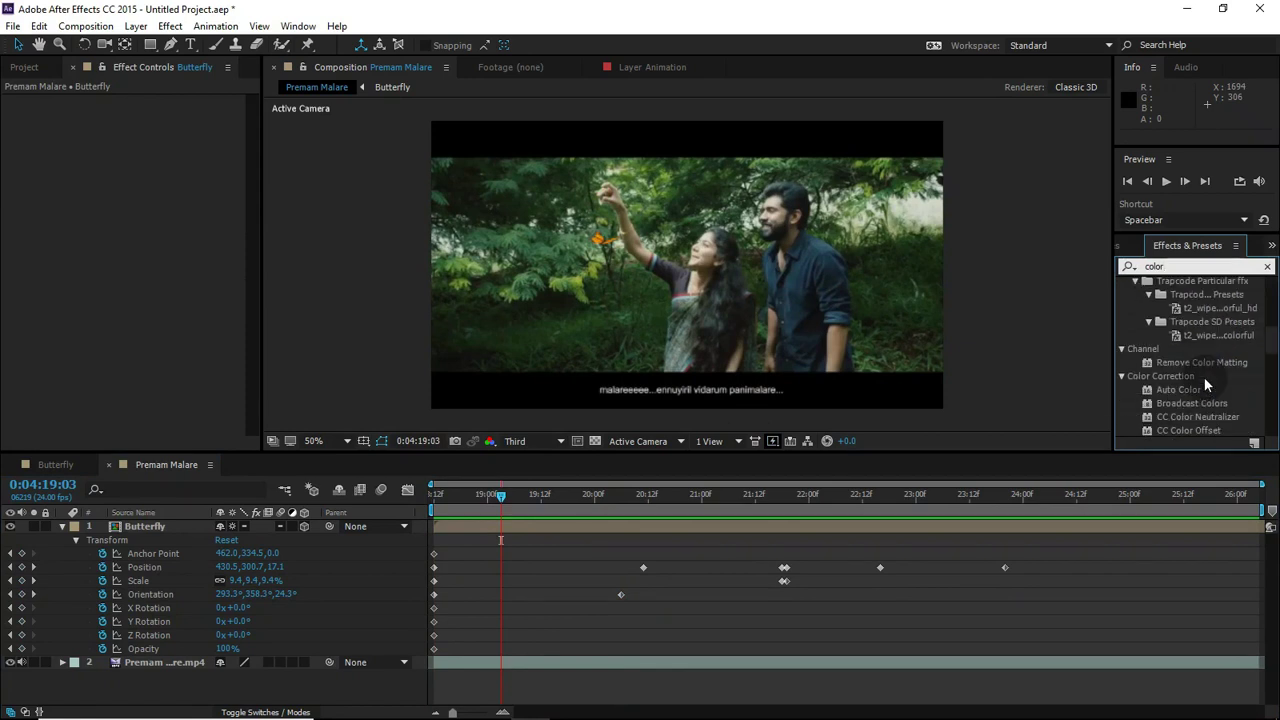
scroll(1195, 382, "down", 2)
scroll(1187, 390, "down", 3)
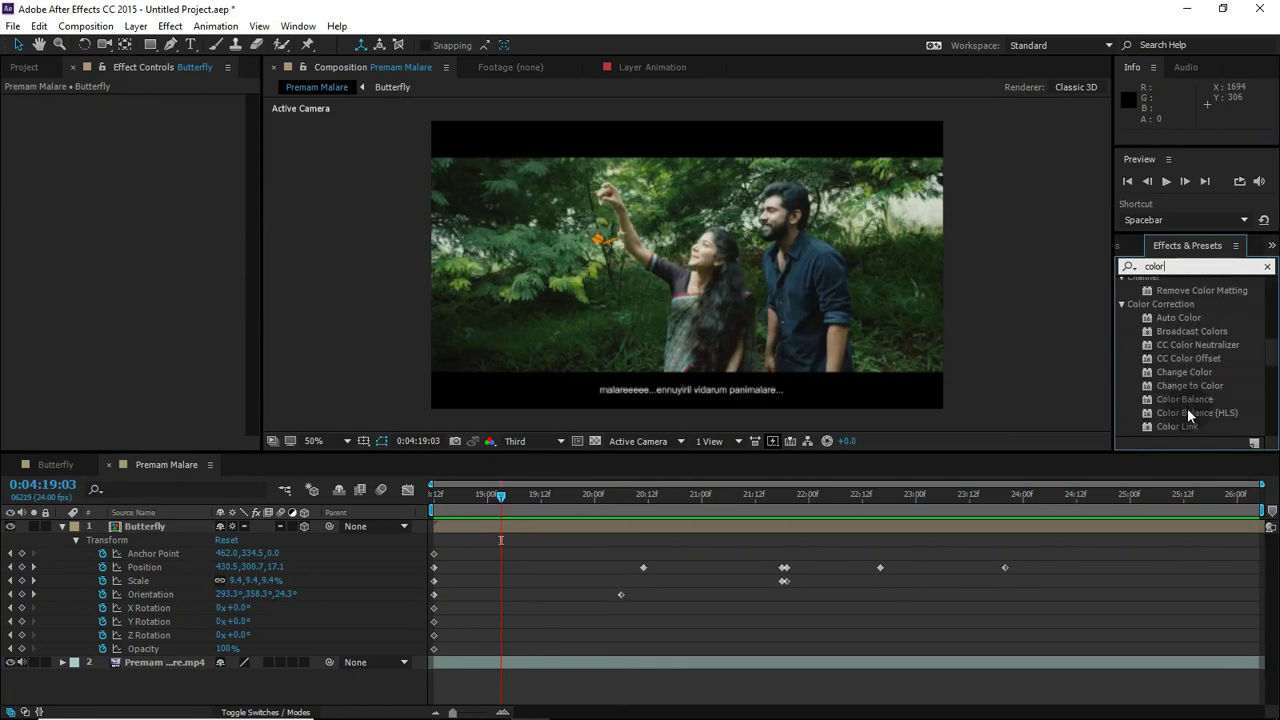
left_click(1186, 400)
left_click_drag(1160, 400, 580, 526)
- Set the Midtone Red Balance of the butterfly's Color Balance effect to -95
scroll(592, 263, "up", 2)
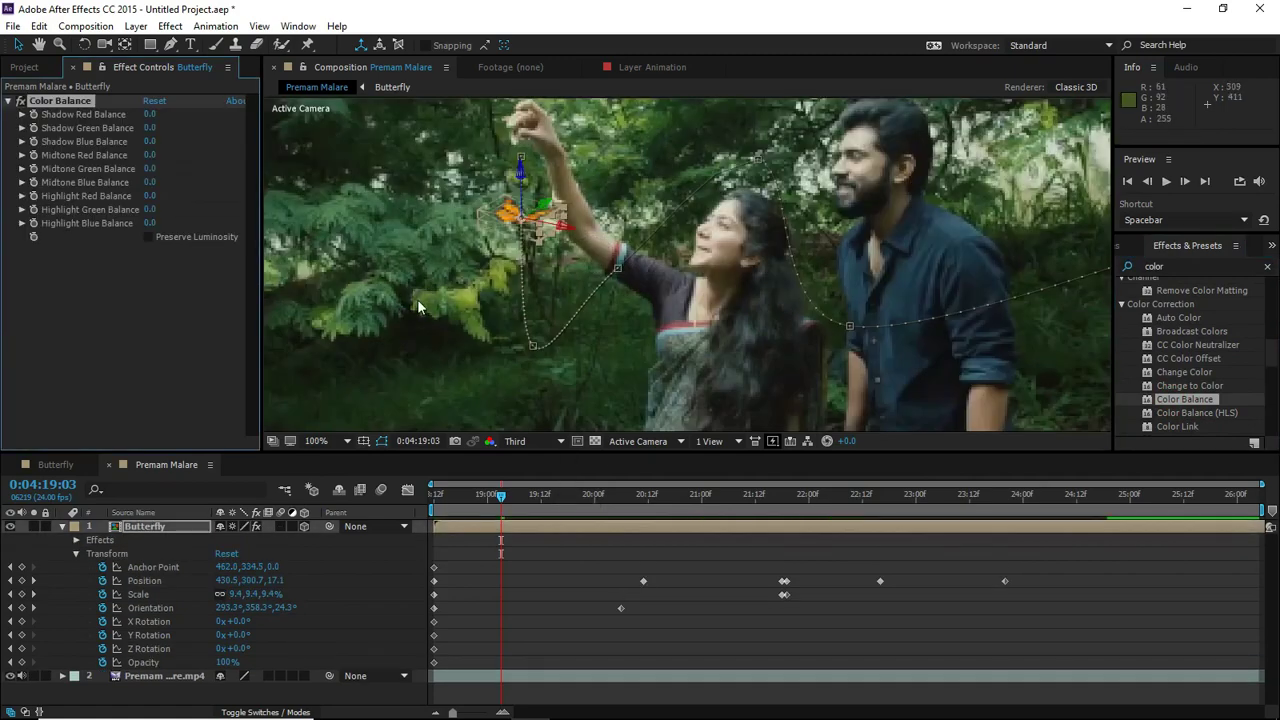
left_click(600, 300)
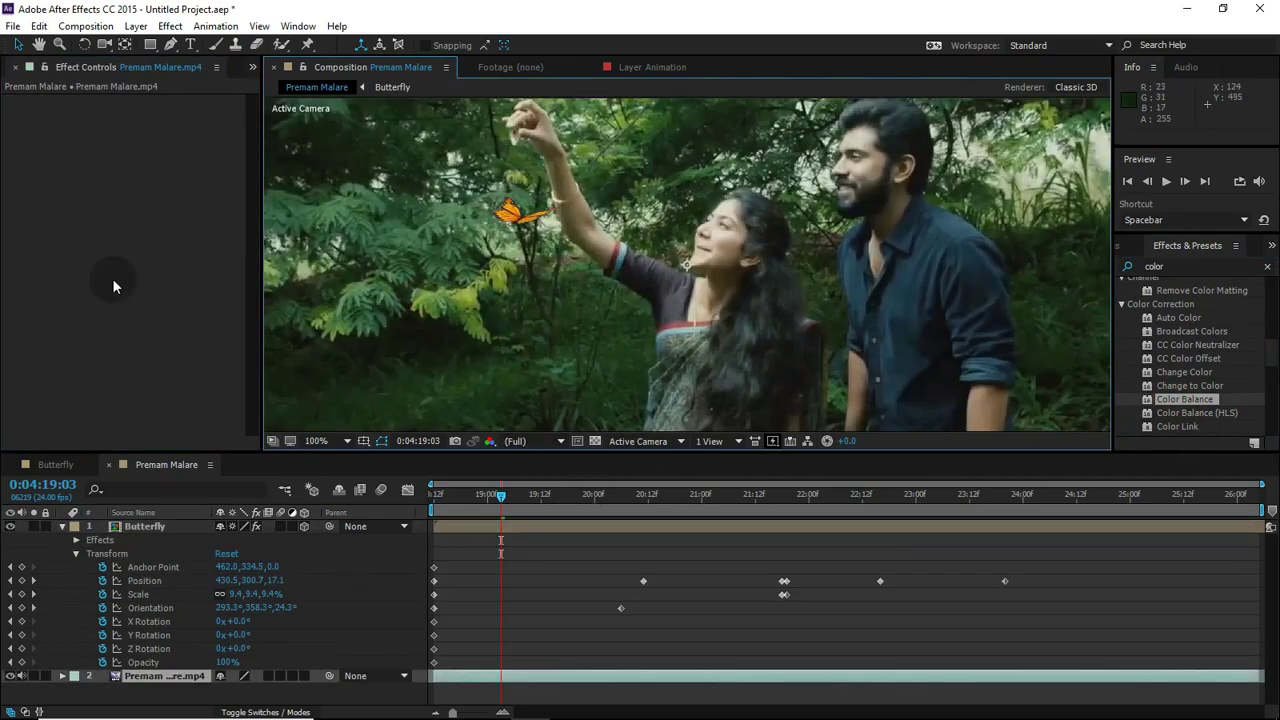
left_click(145, 527)
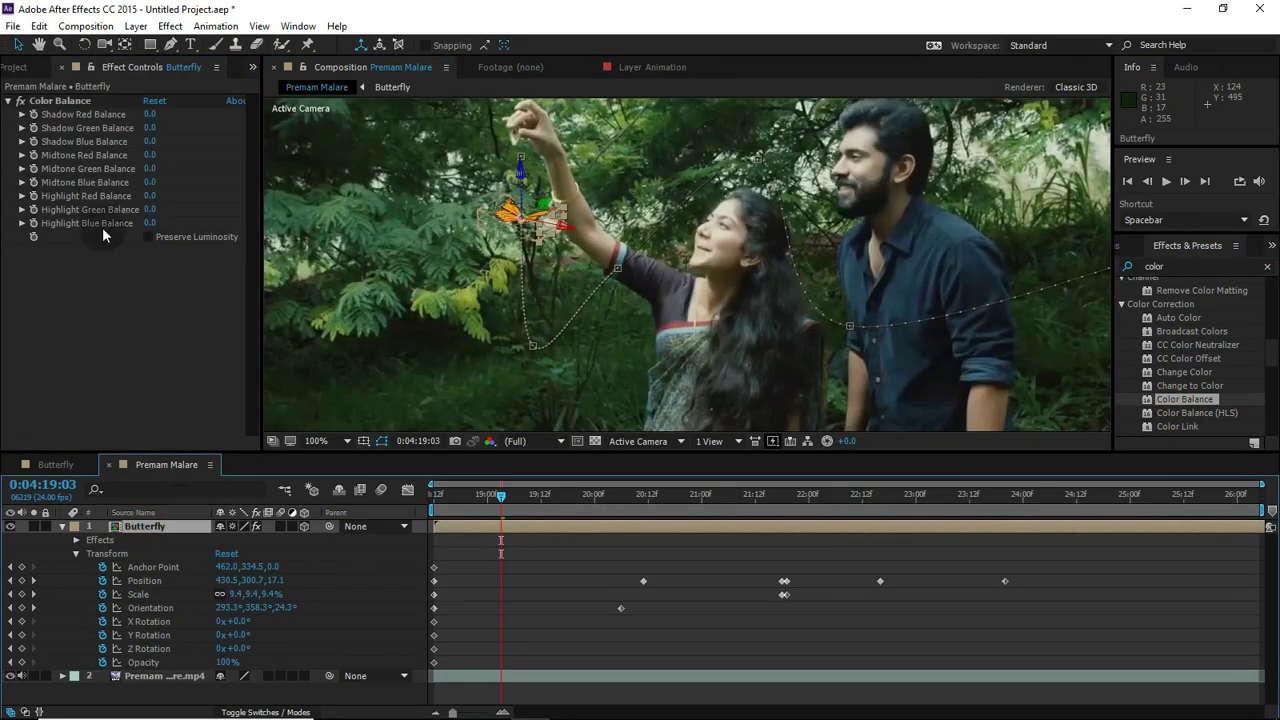
left_click(136, 300)
mouse_move(156, 155)
left_mouse_down()
mouse_move(182, 155)
mouse_move(158, 150)
left_mouse_up()
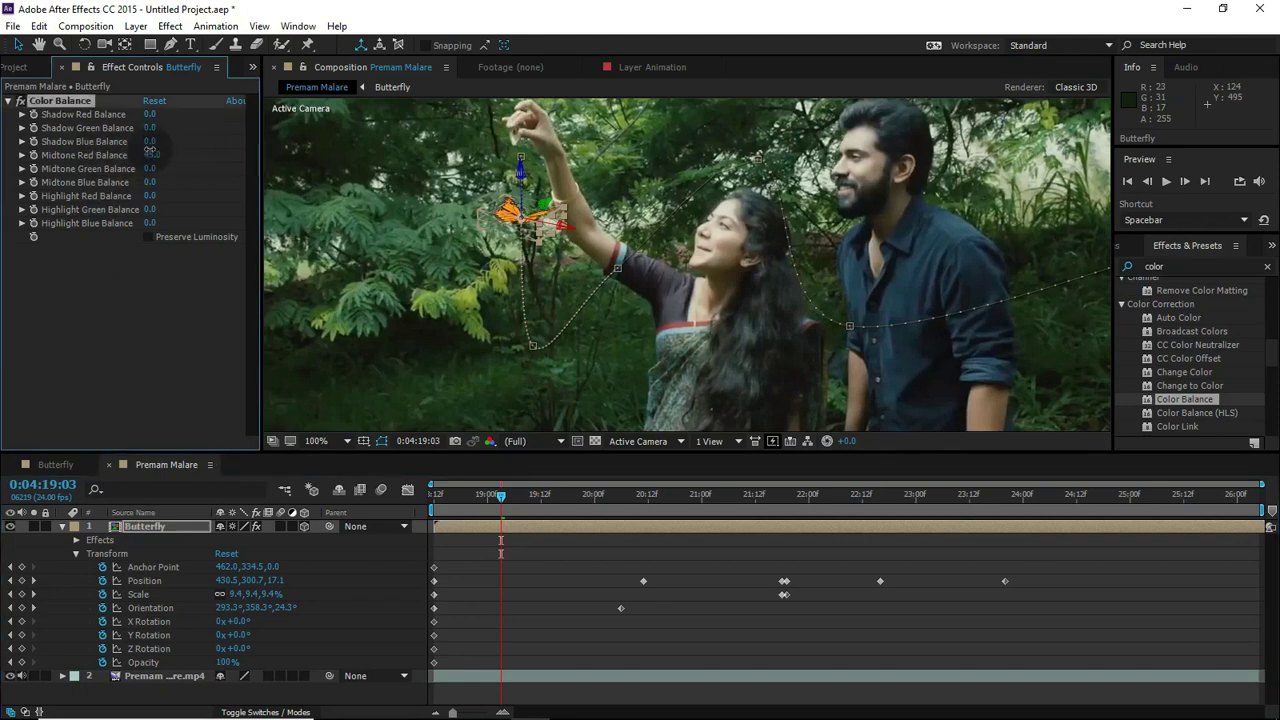
left_click(151, 257)
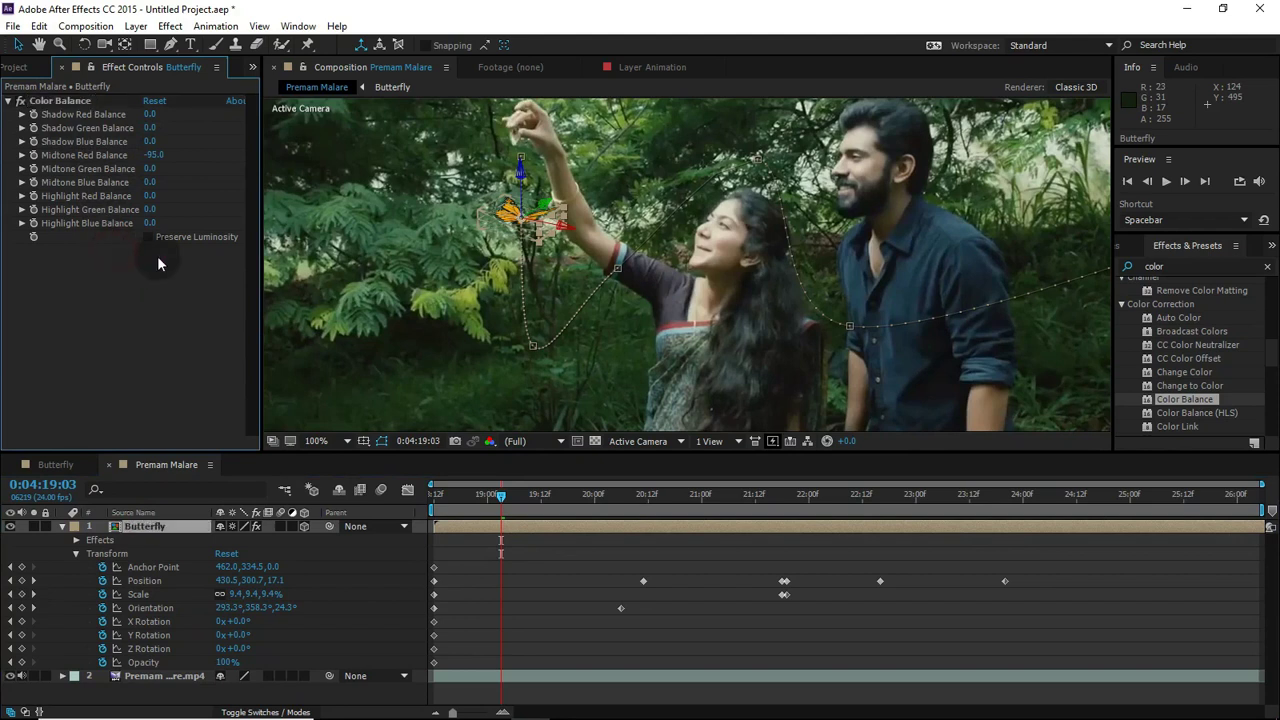
- Set the butterfly's Midtone Blue Balance to -93 and its Highlight Red Balance to -32
left_click(155, 182)
left_click(100, 266)
left_click_drag(173, 187, 118, 196)
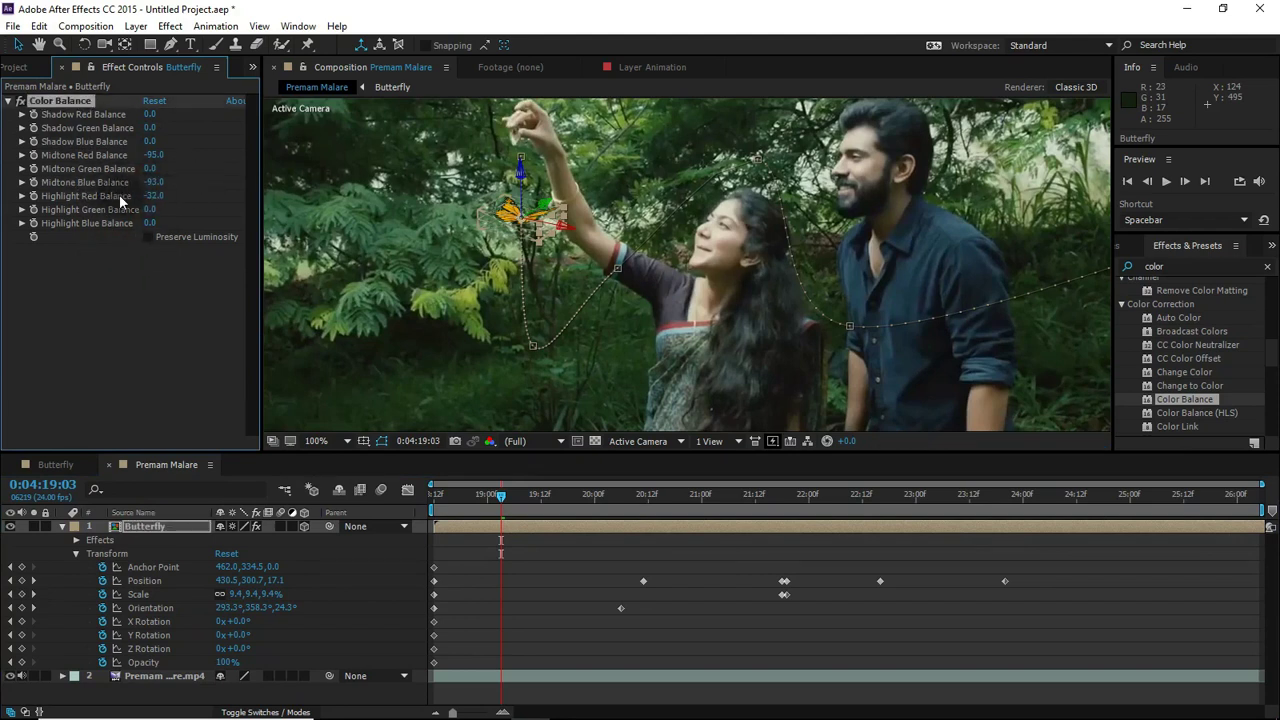
left_click(124, 286)
- Apply the Brightness & Contrast effect to the Butterfly layer and set its Contrast to 40
scroll(480, 264, "down", 2)
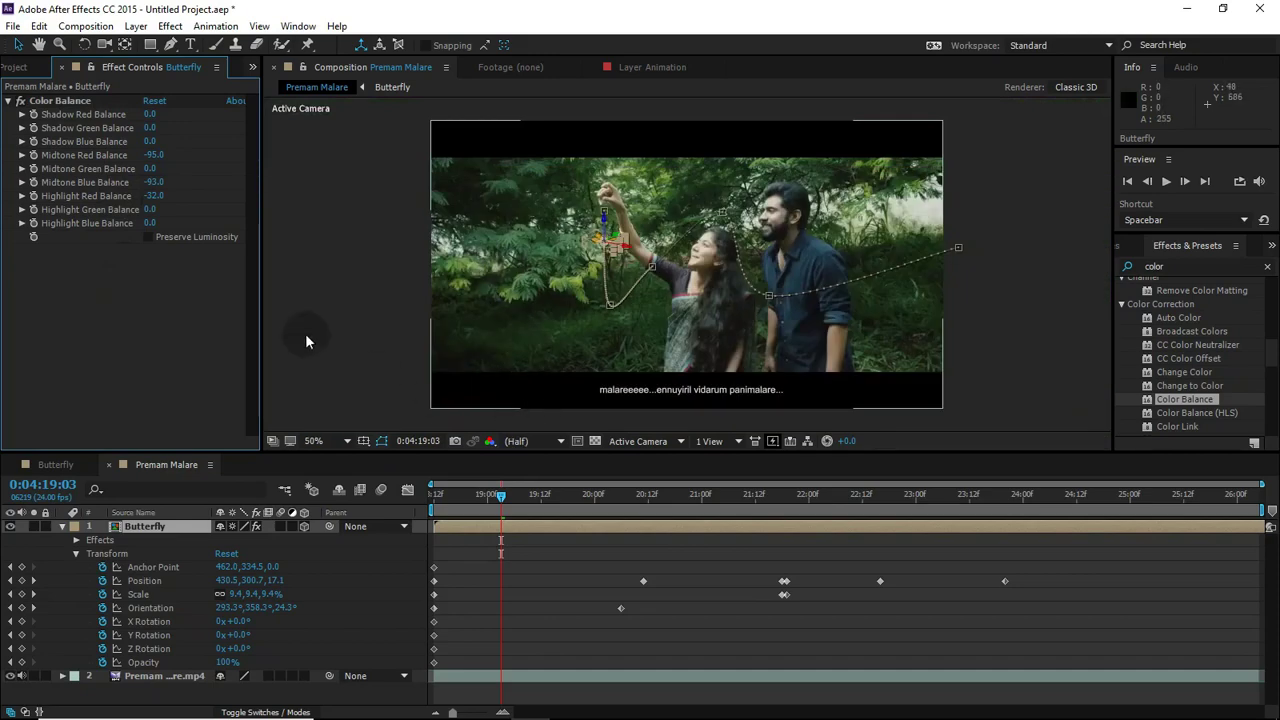
left_click(1180, 266)
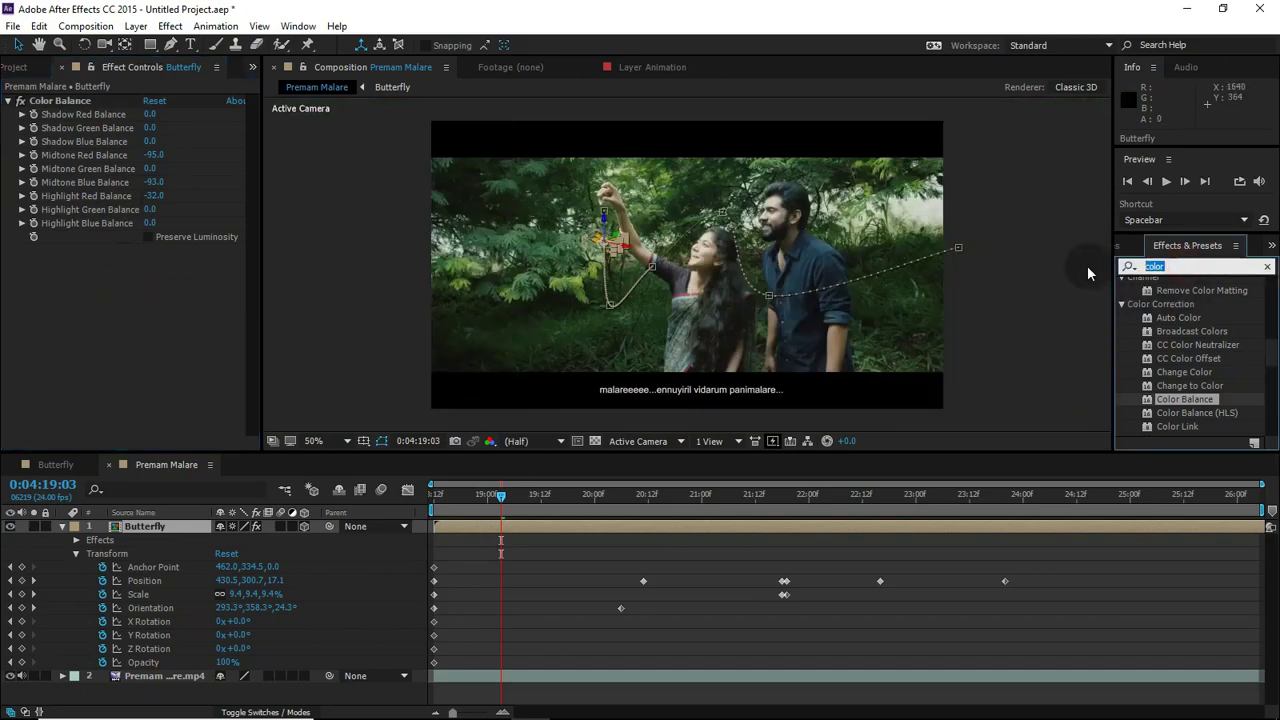
type("contras")
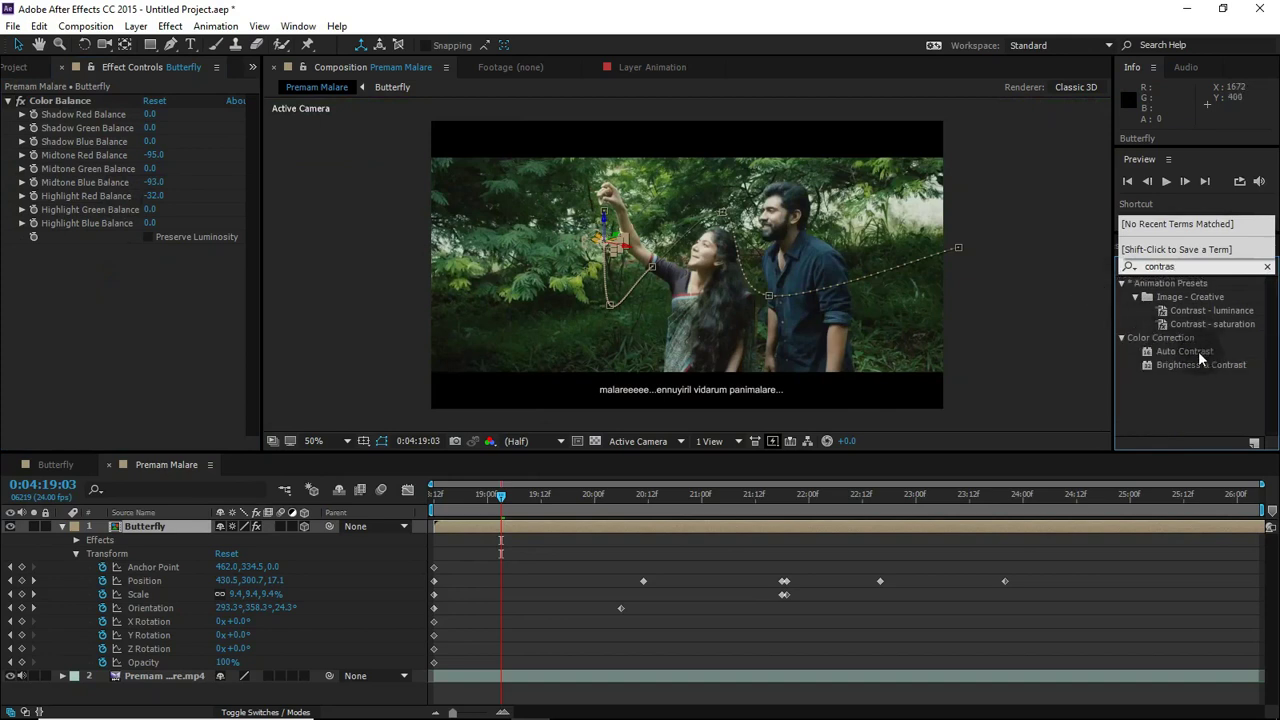
left_click(1200, 358)
left_click_drag(1195, 364, 206, 354)
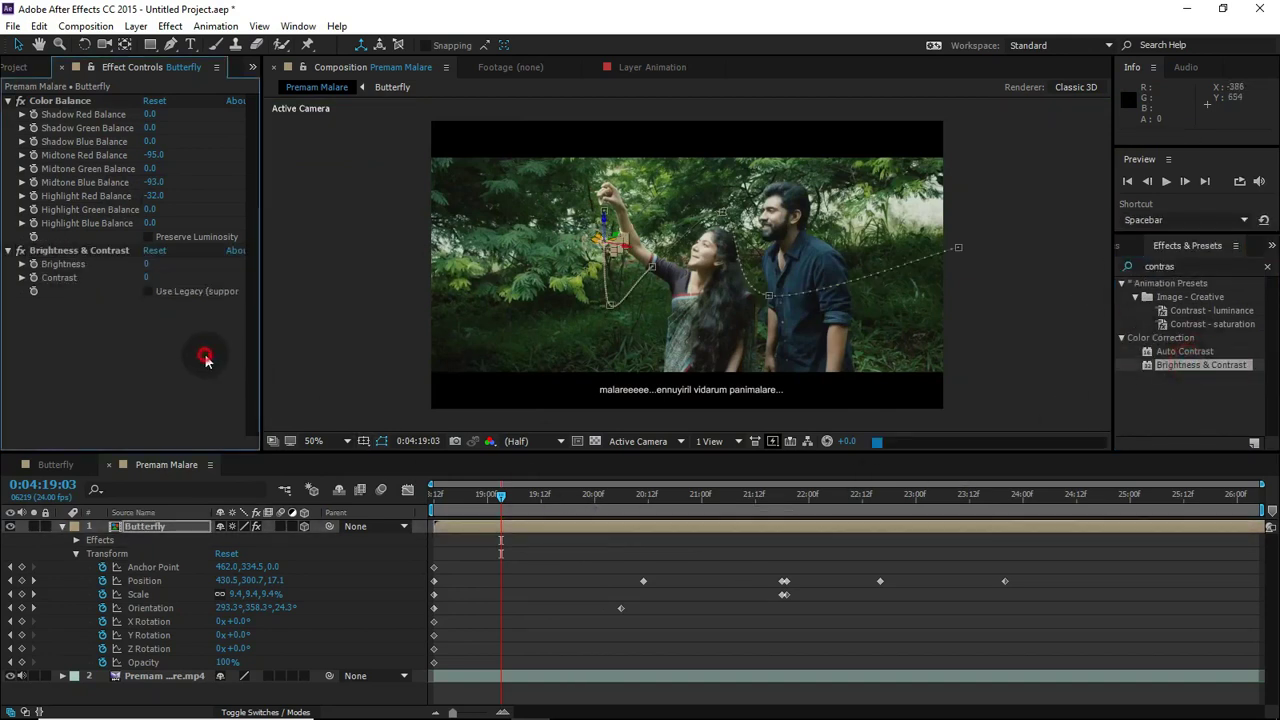
left_click_drag(151, 274, 183, 278)
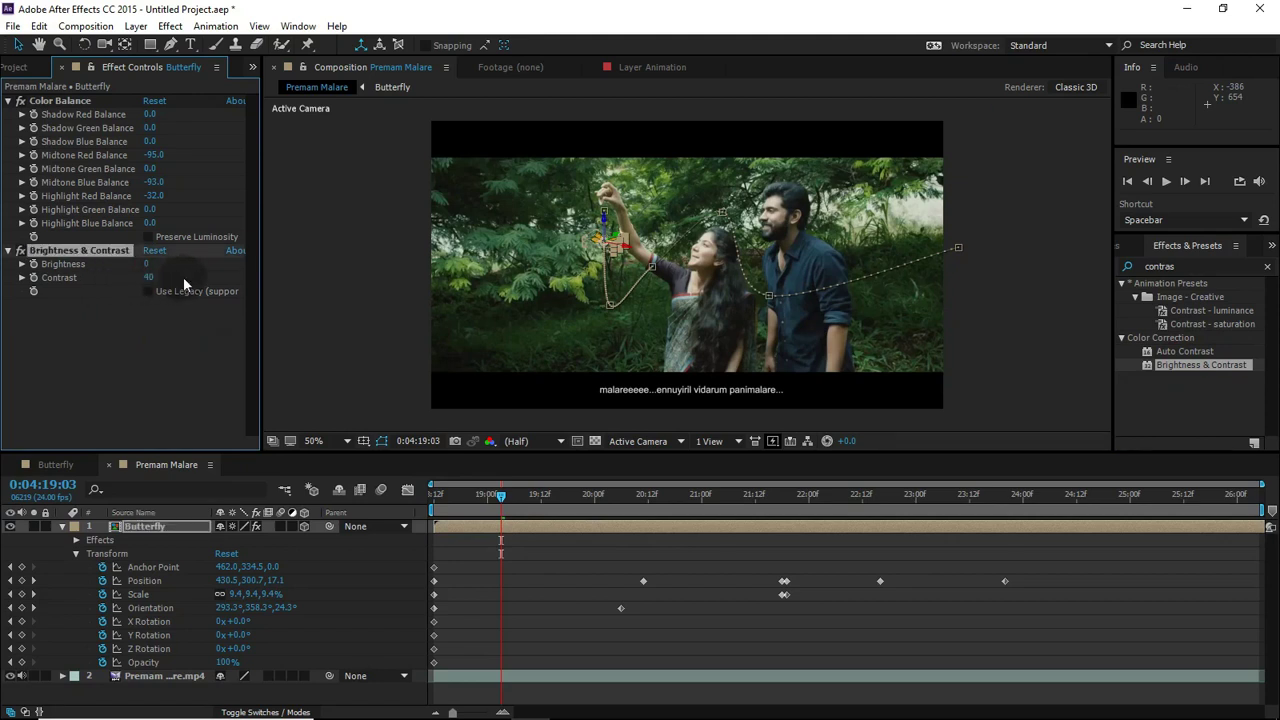
left_click(164, 344)
- Play back the composited butterfly clip from its start at 0:04:18:12 to review the color match
left_click_drag(495, 500, 380, 496)
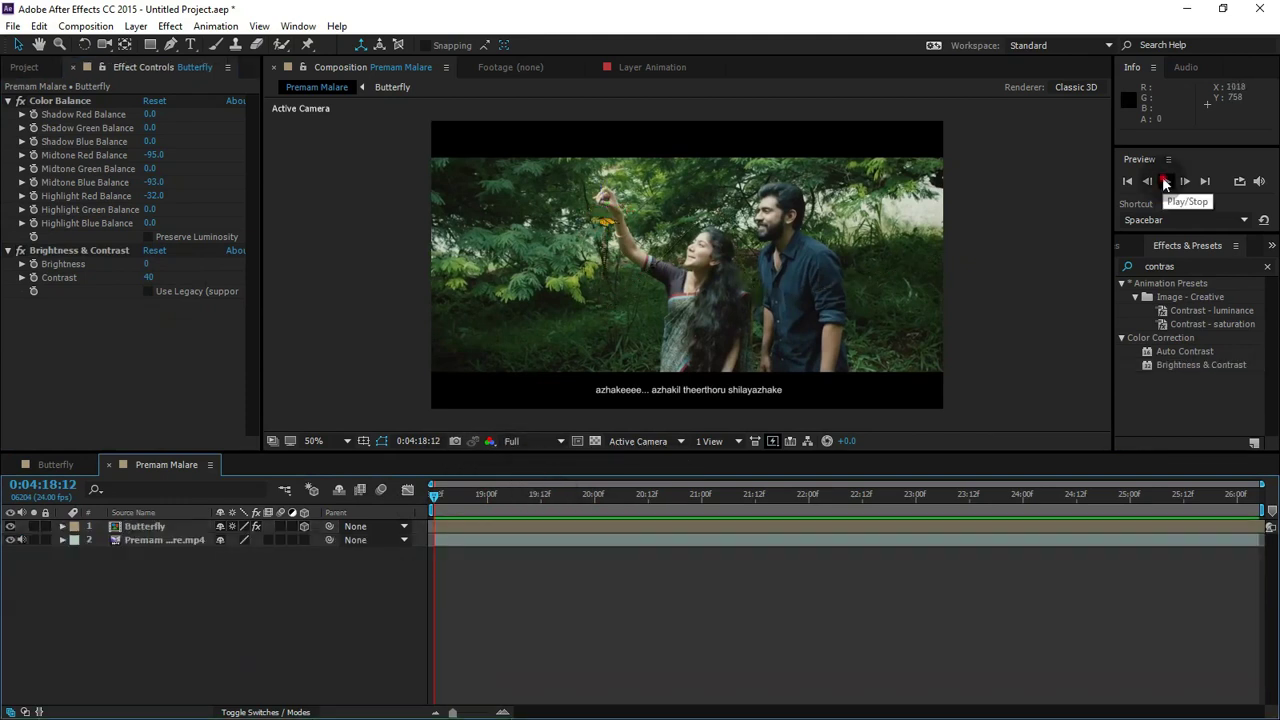
left_click(1165, 183)
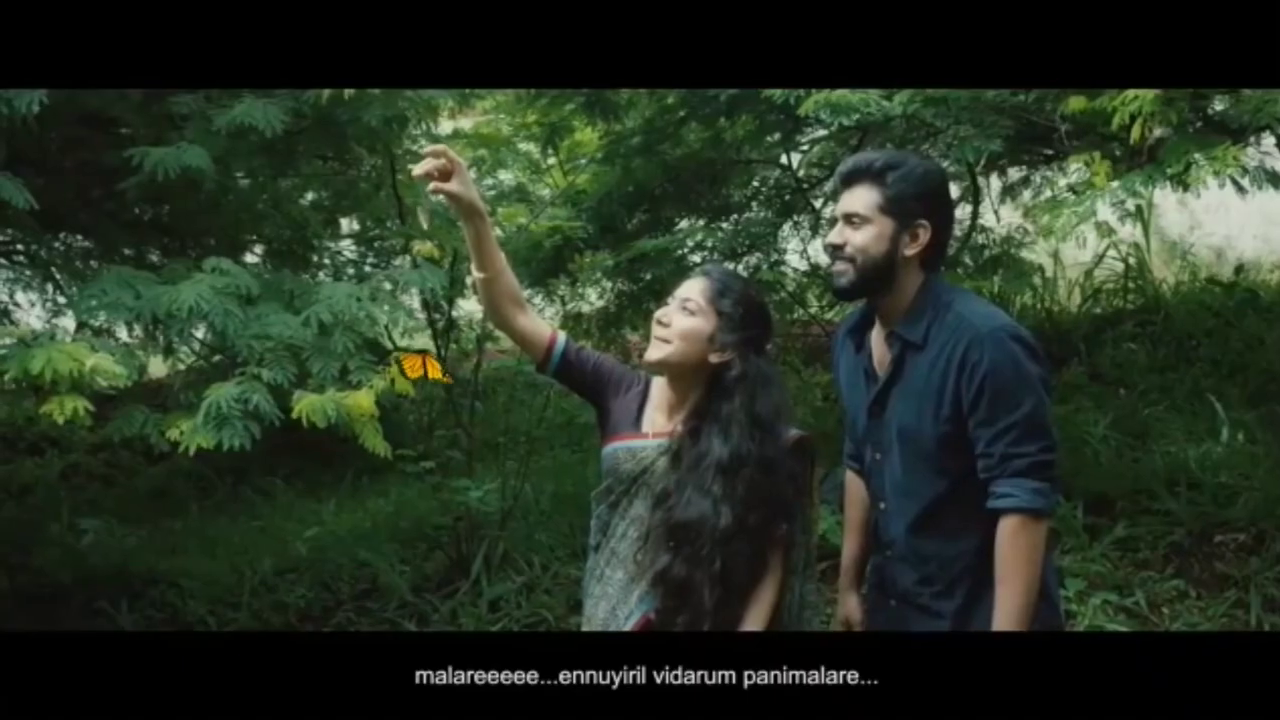